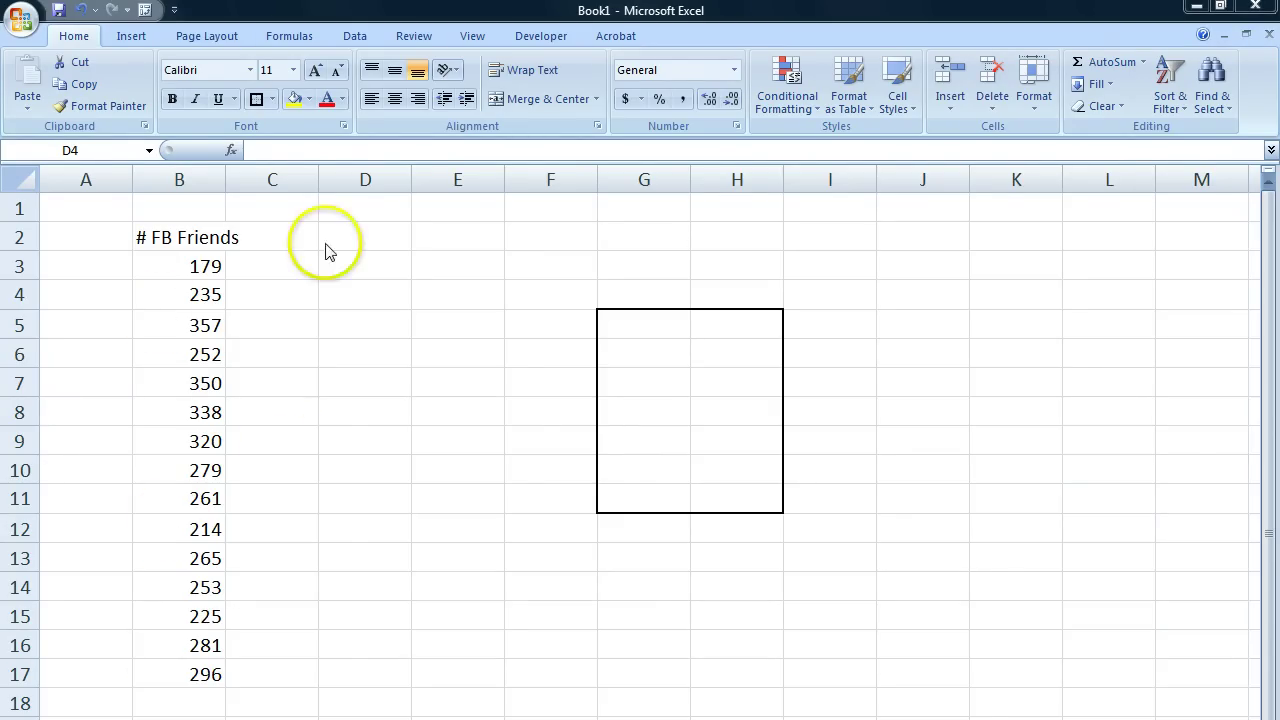
Label cell D4 "Min" and calculate the minimum of the data in E4 with =MIN(B3:B17)
click(360, 291)
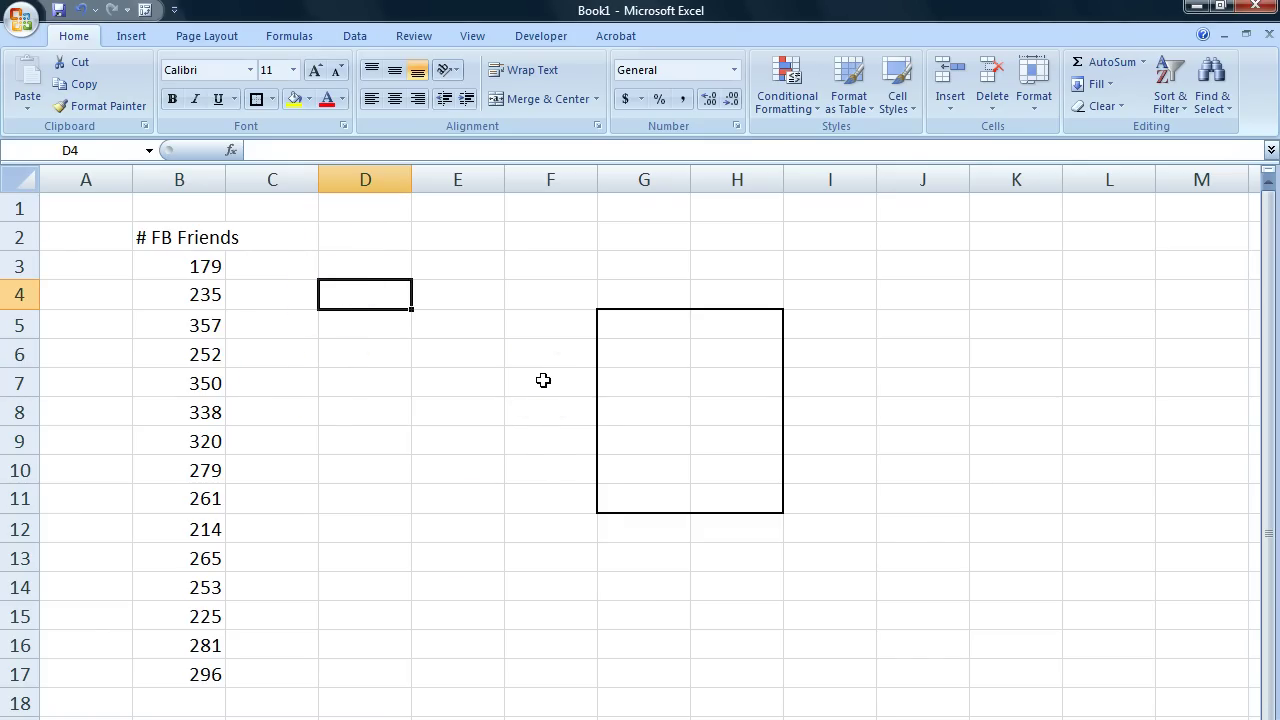
text(Min)
key(Tab)
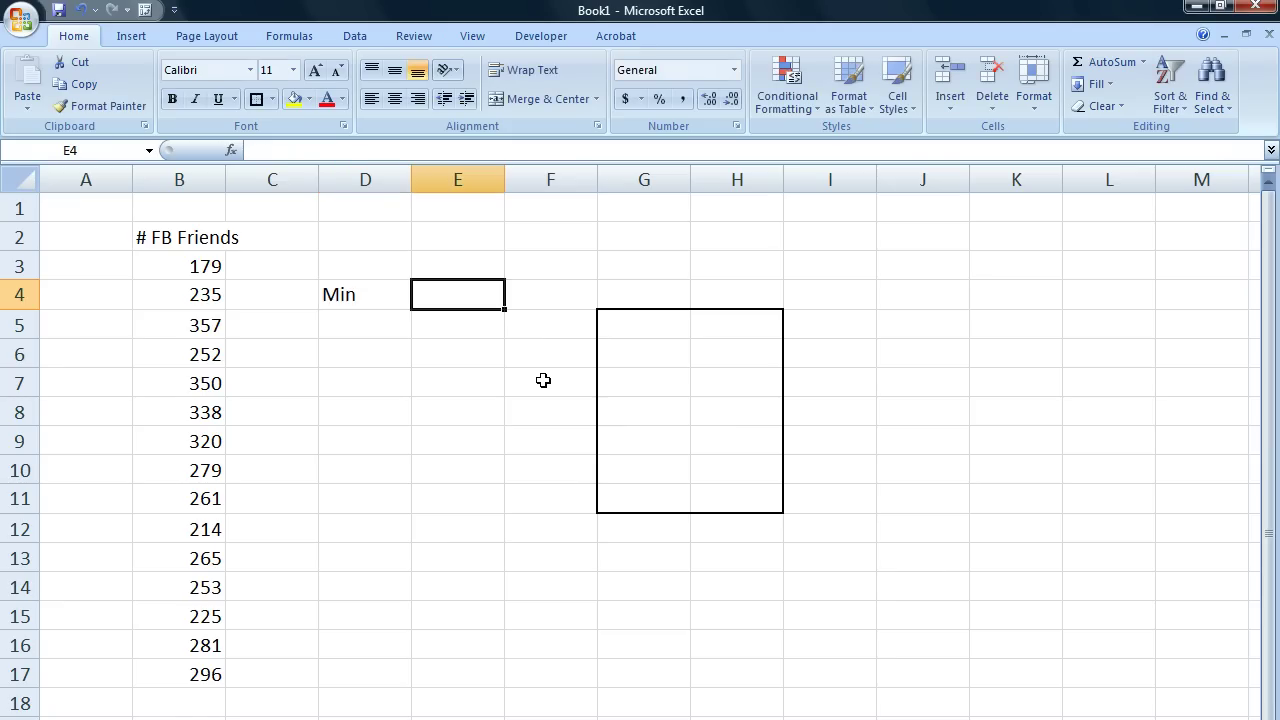
text(=MIN()
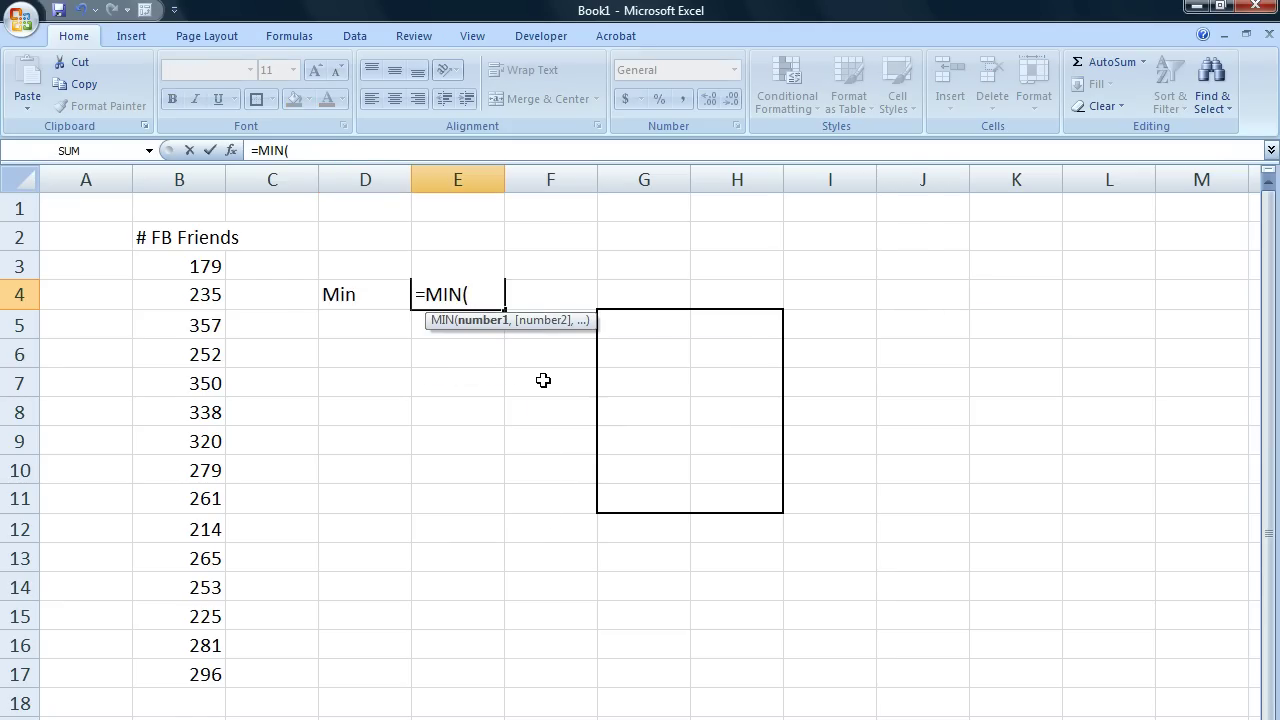
drag(194, 264, 205, 674)
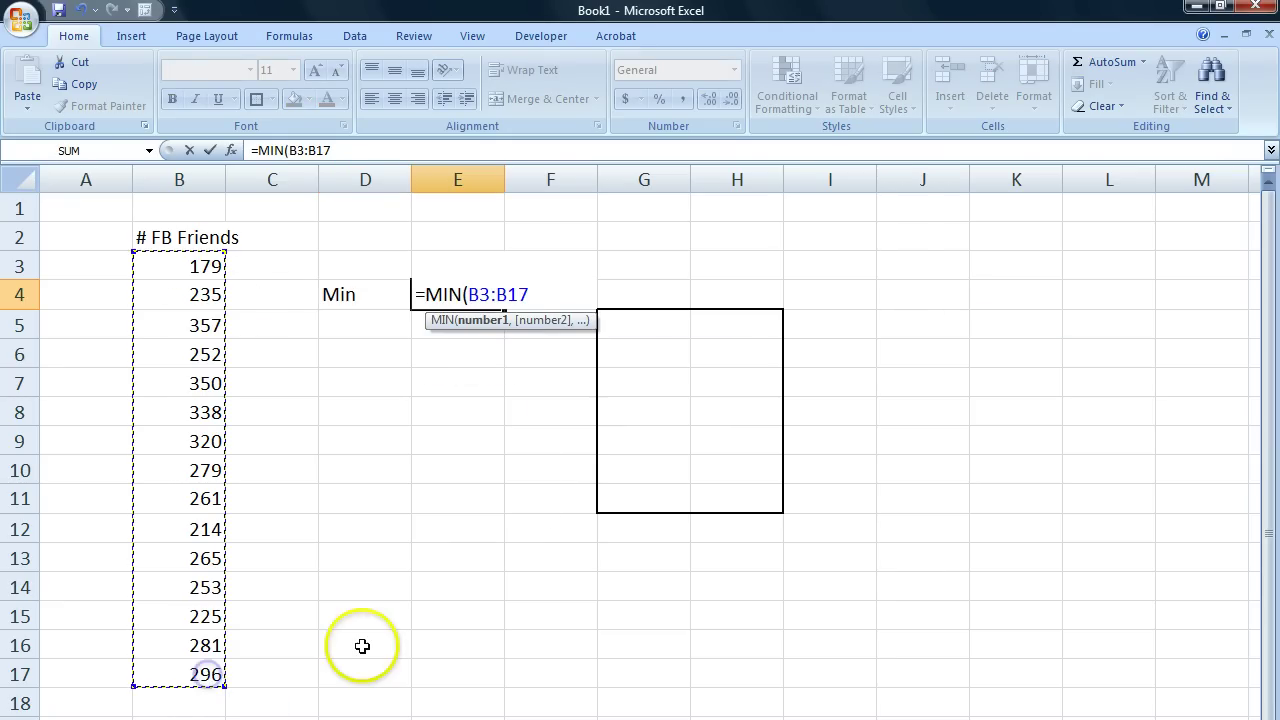
text())
key(Return)
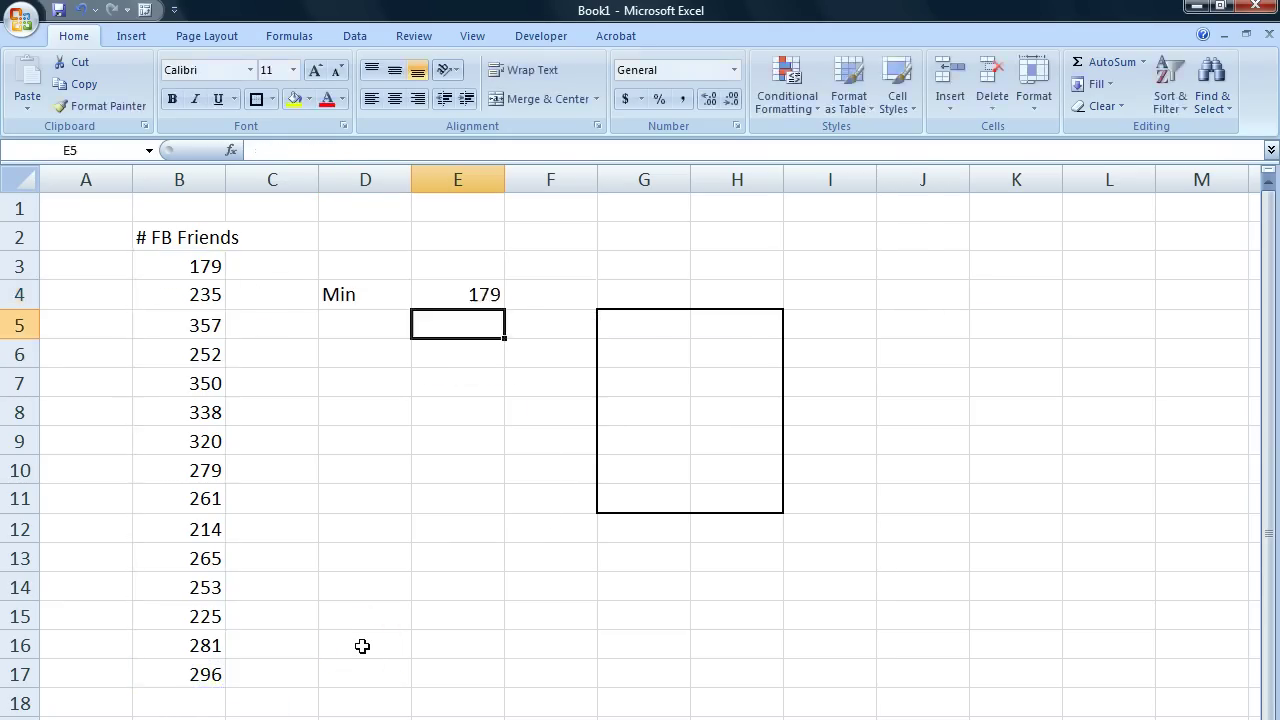
Label cell D5 "Max" and calculate the maximum of the data in E5 with =MAX(B3:B17)
key(Up)
key(Down)
key(Left)
text(M)
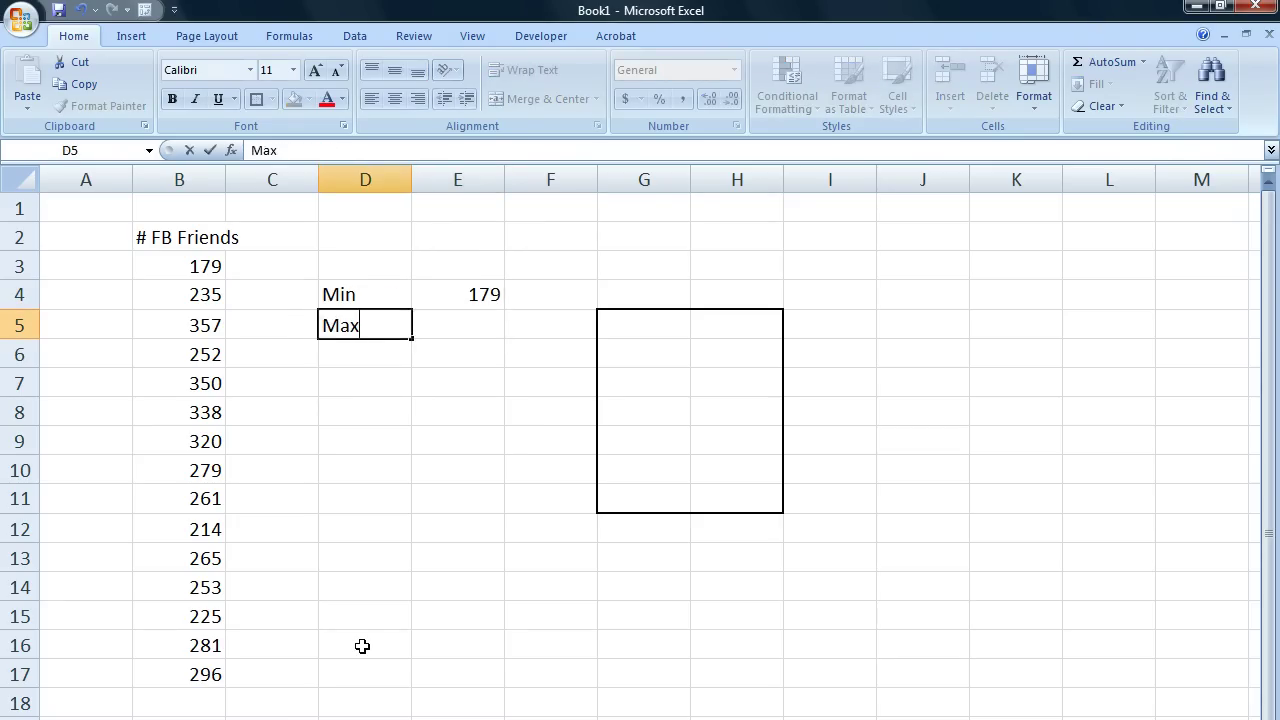
key(Tab)
text(=MAX()
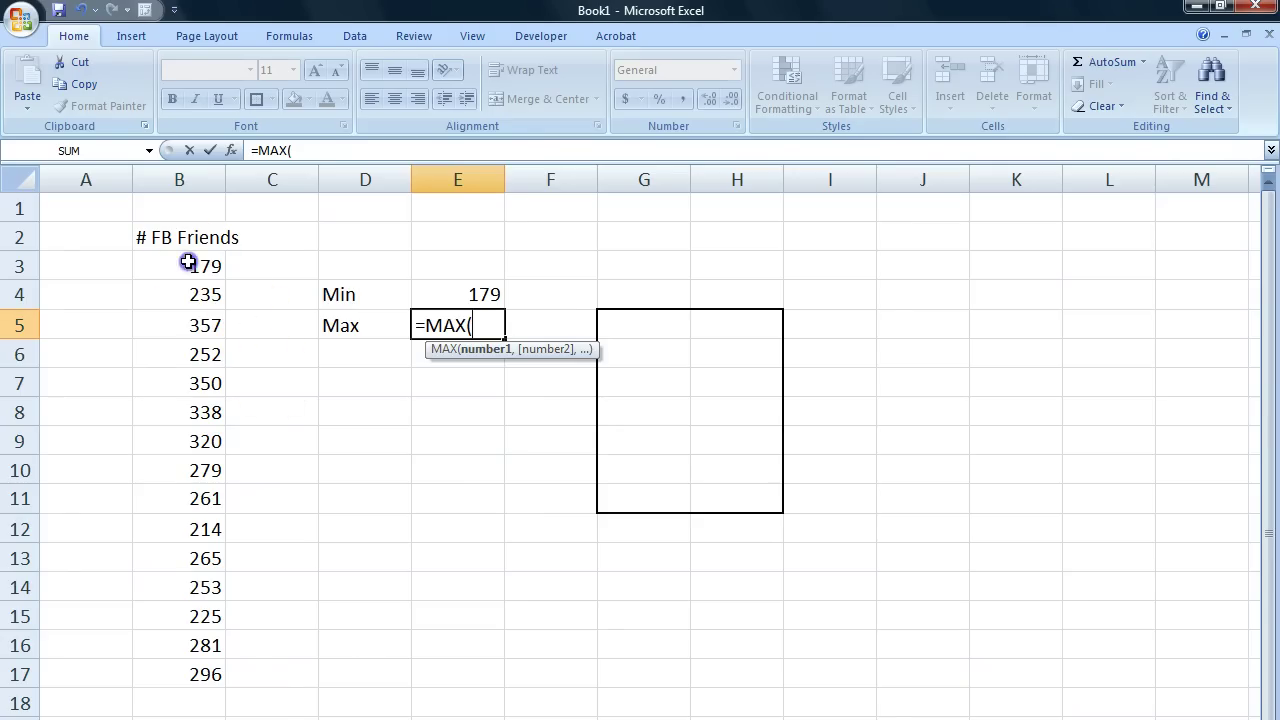
drag(186, 262, 200, 661)
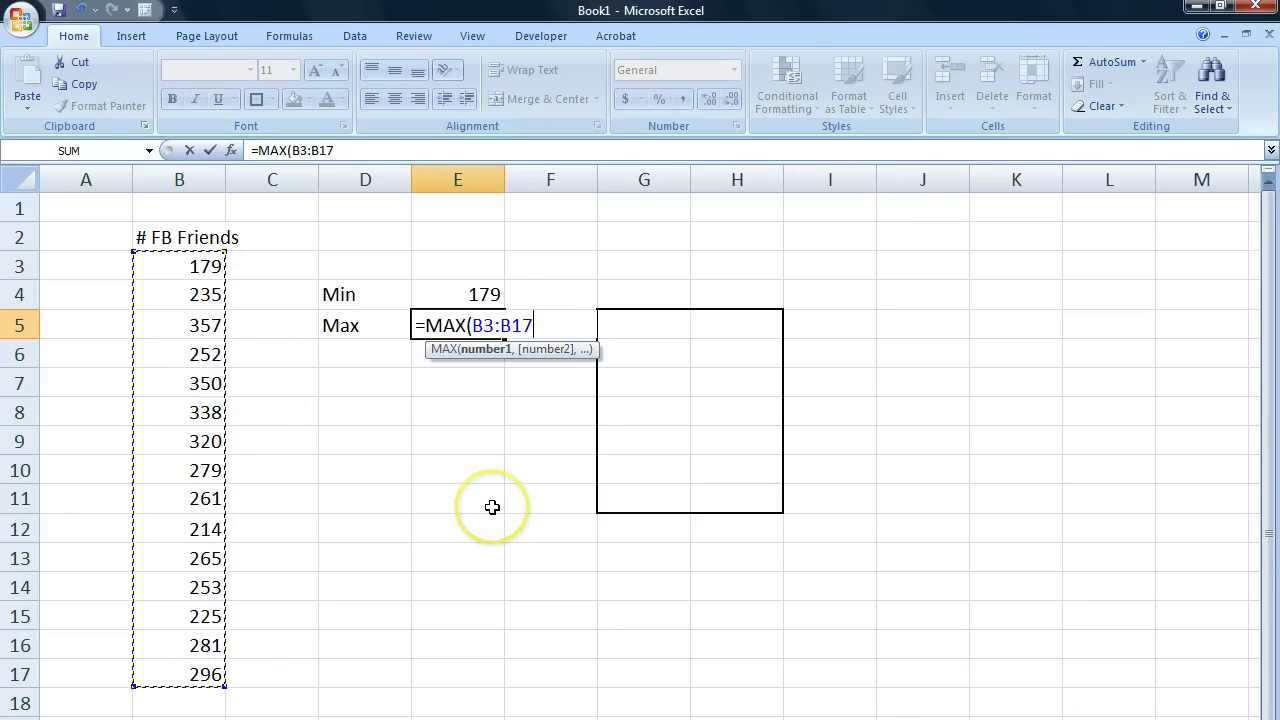
text())
key(Return)
key(Up)
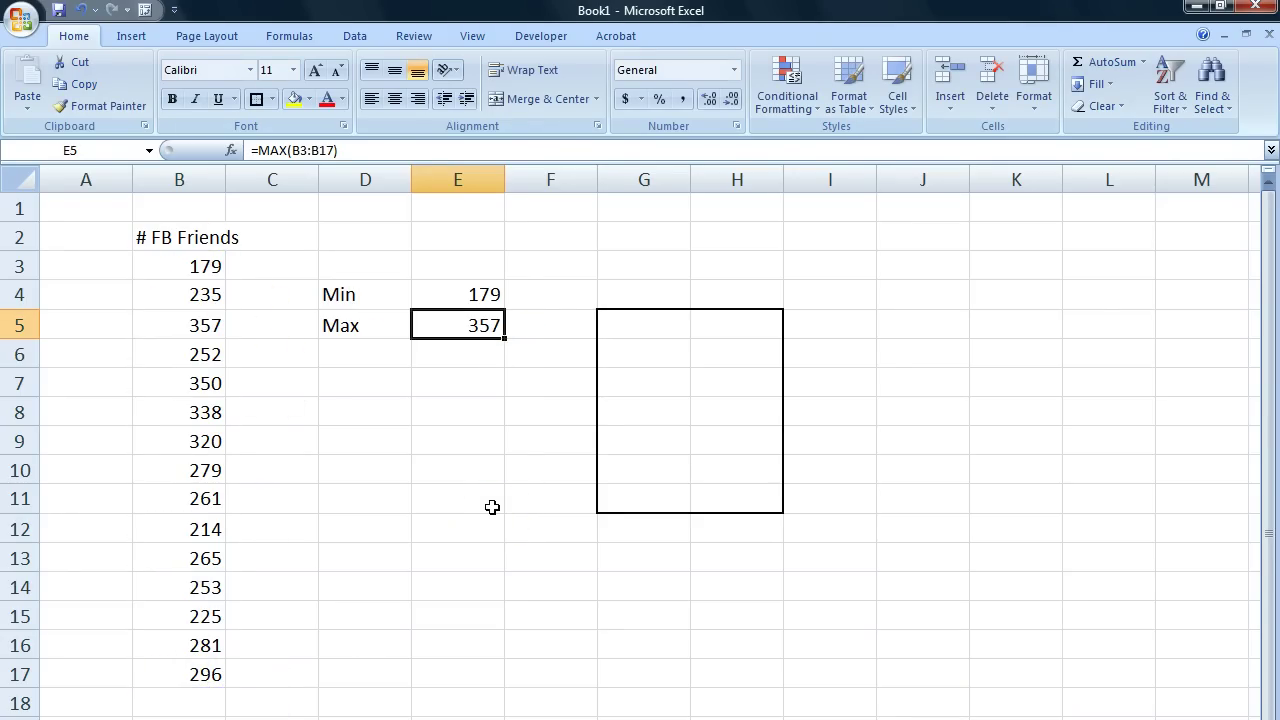
Label cell D6 "Range" and calculate the maximum minus the minimum in E6 with =E5-E4
key(Up)
key(Down)
key(Left)
key(Down)
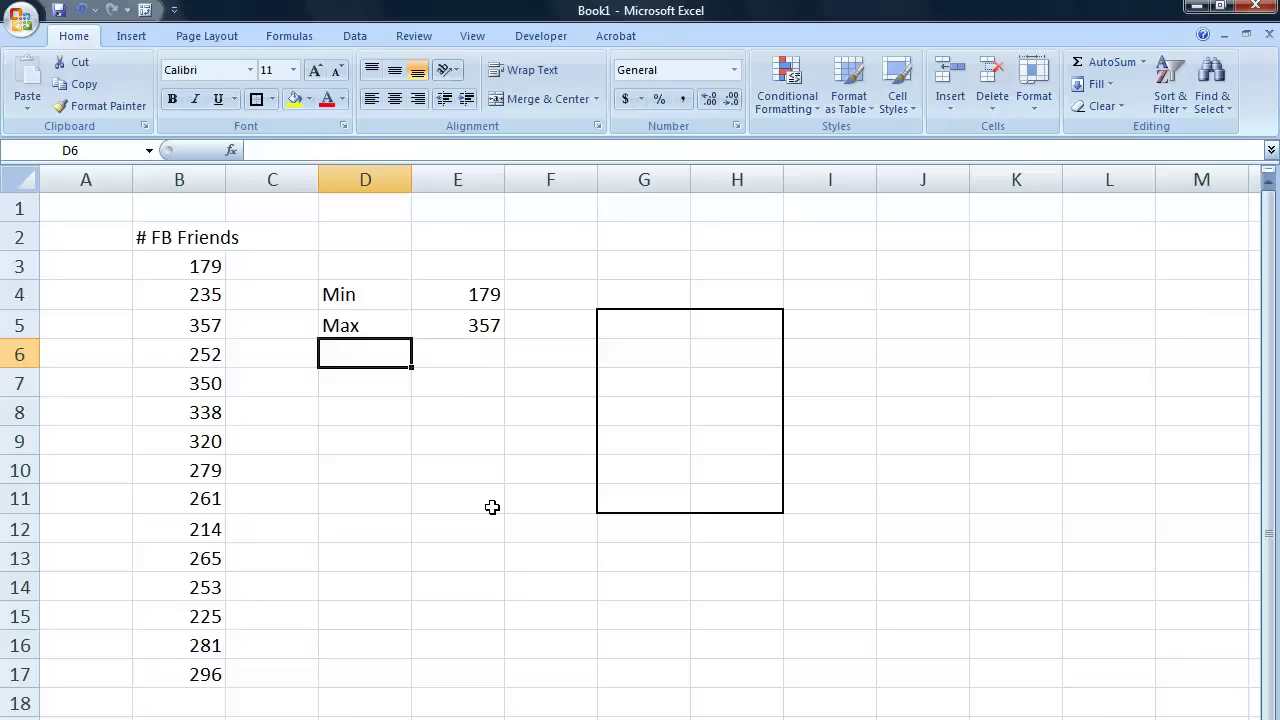
text(Range)
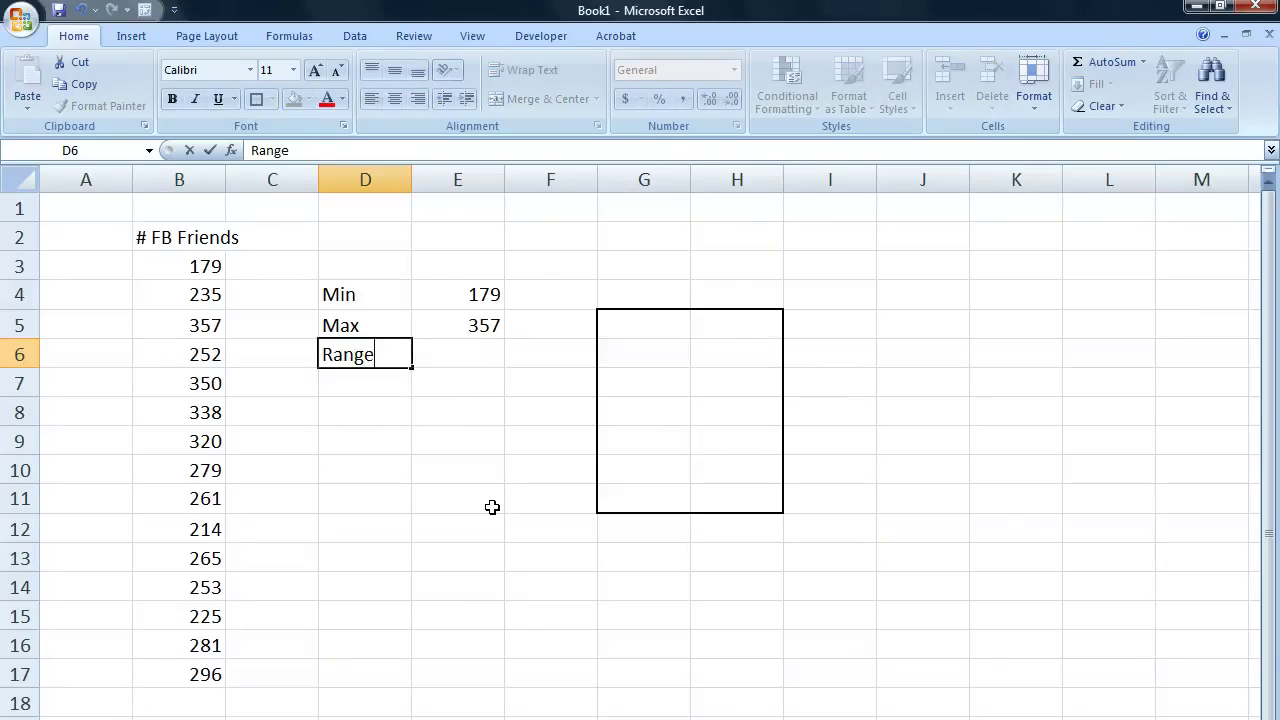
key(Tab)
text(=)
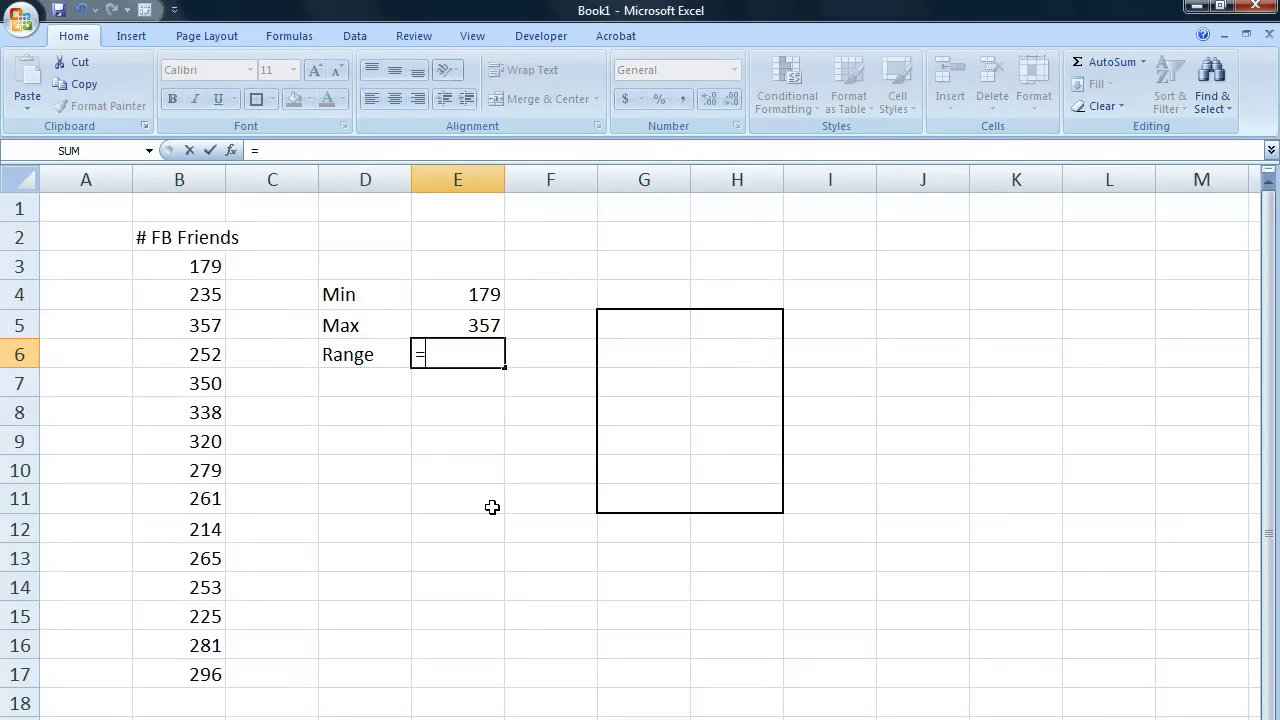
click(477, 327)
text(-)
click(466, 293)
key(Return)
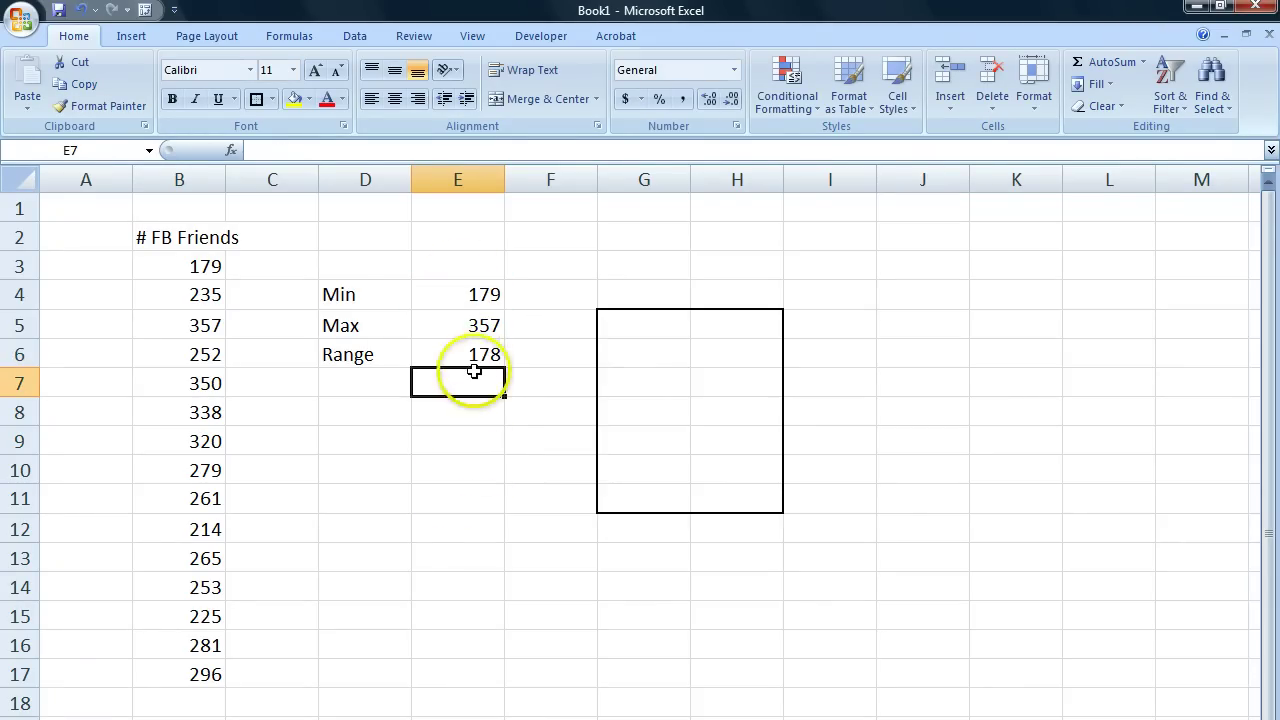
click(480, 356)
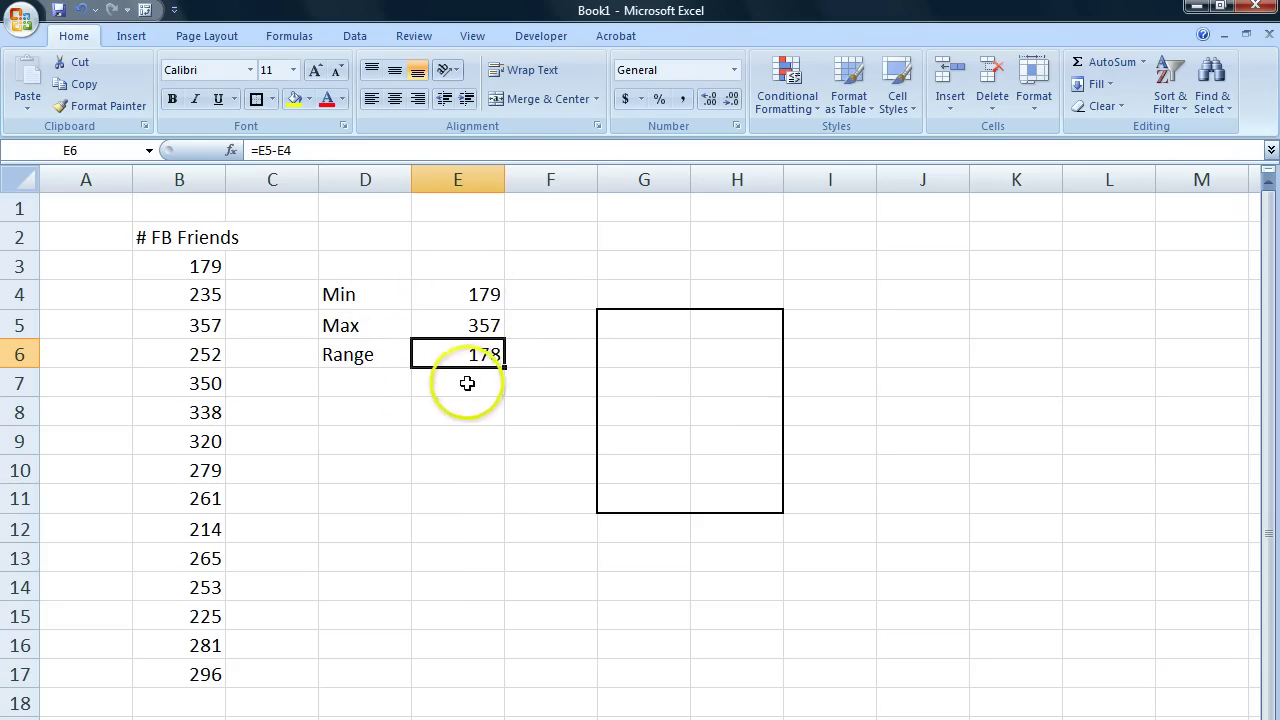
Label cell D7 "# of classes" and enter 5 in E7
click(392, 382)
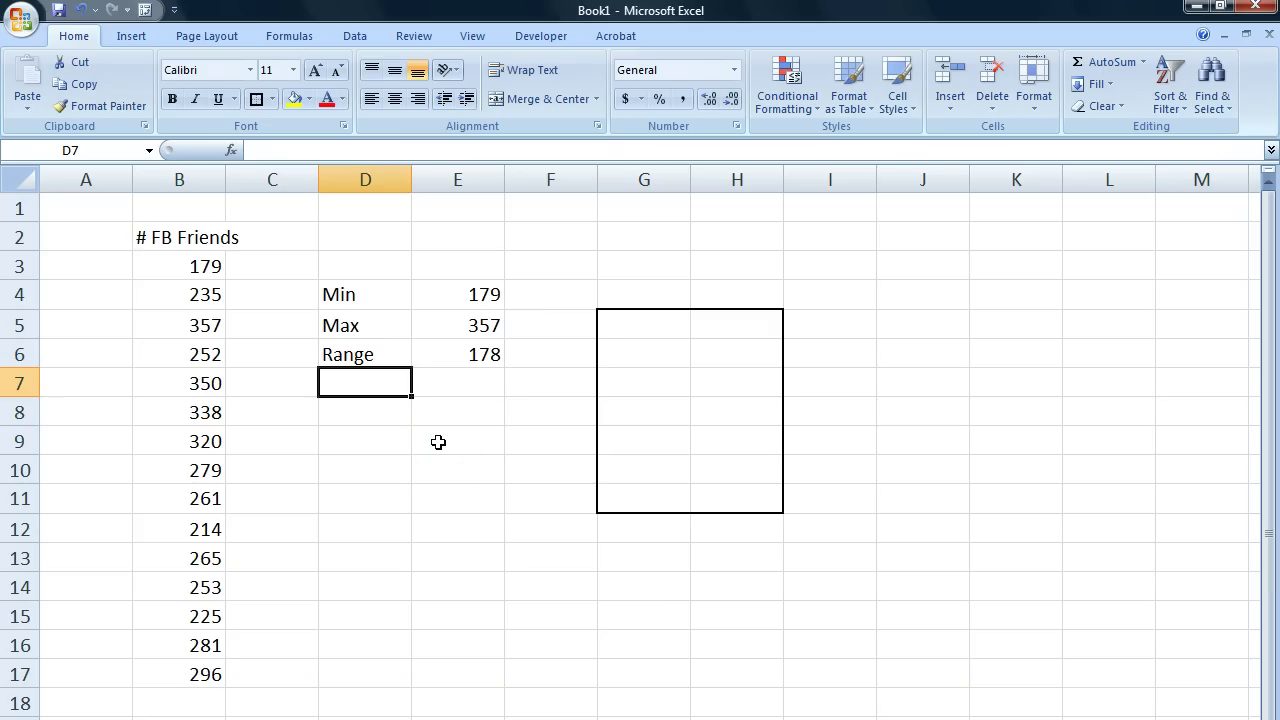
text(# of classes)
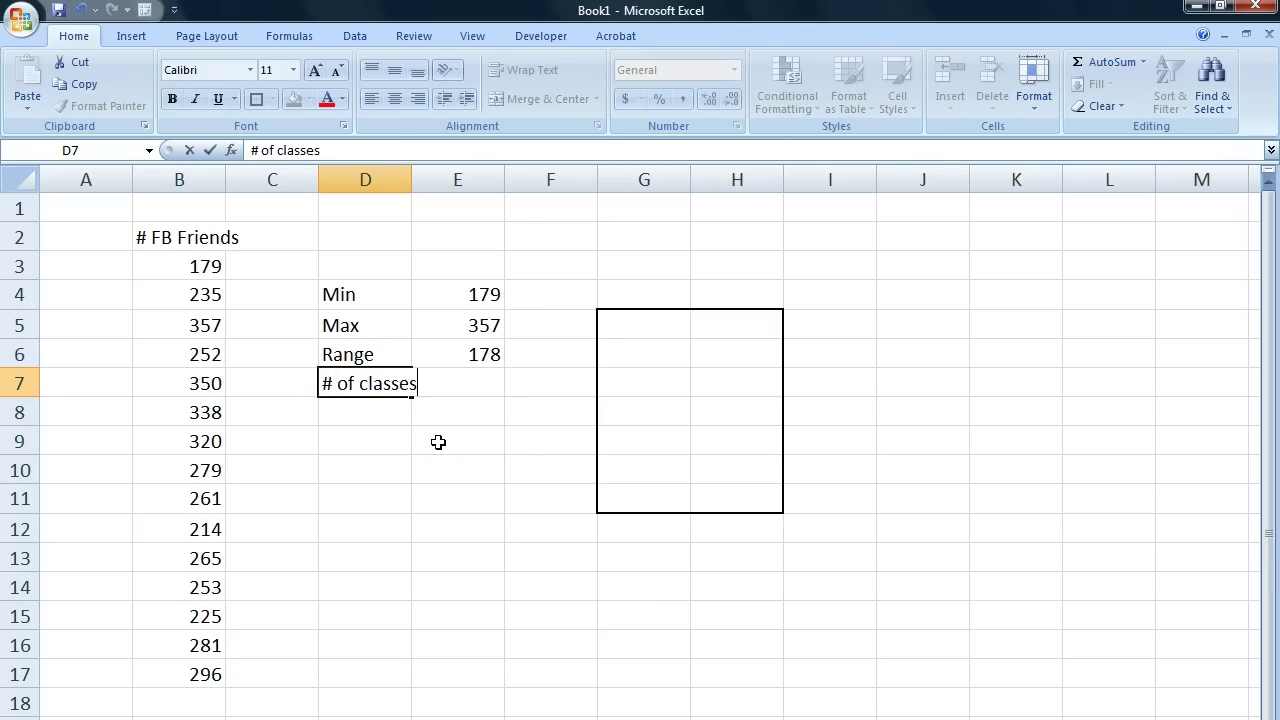
key(Tab)
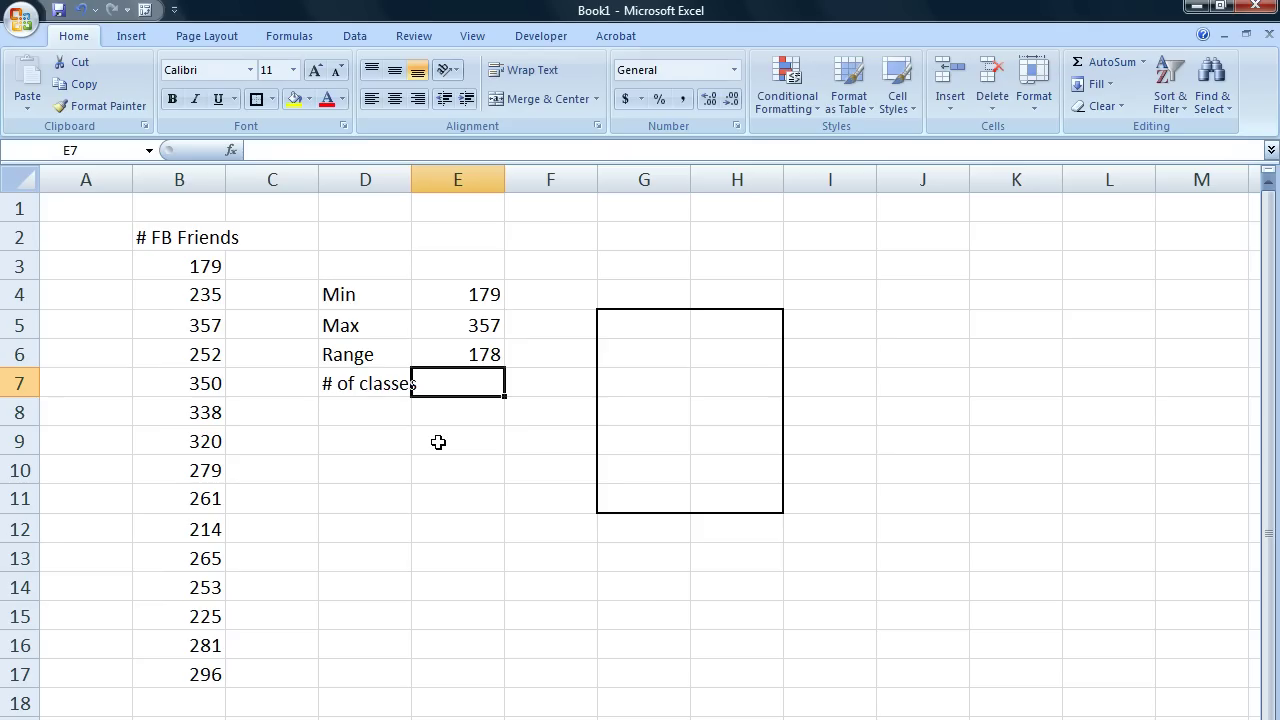
text(5)
key(Return)
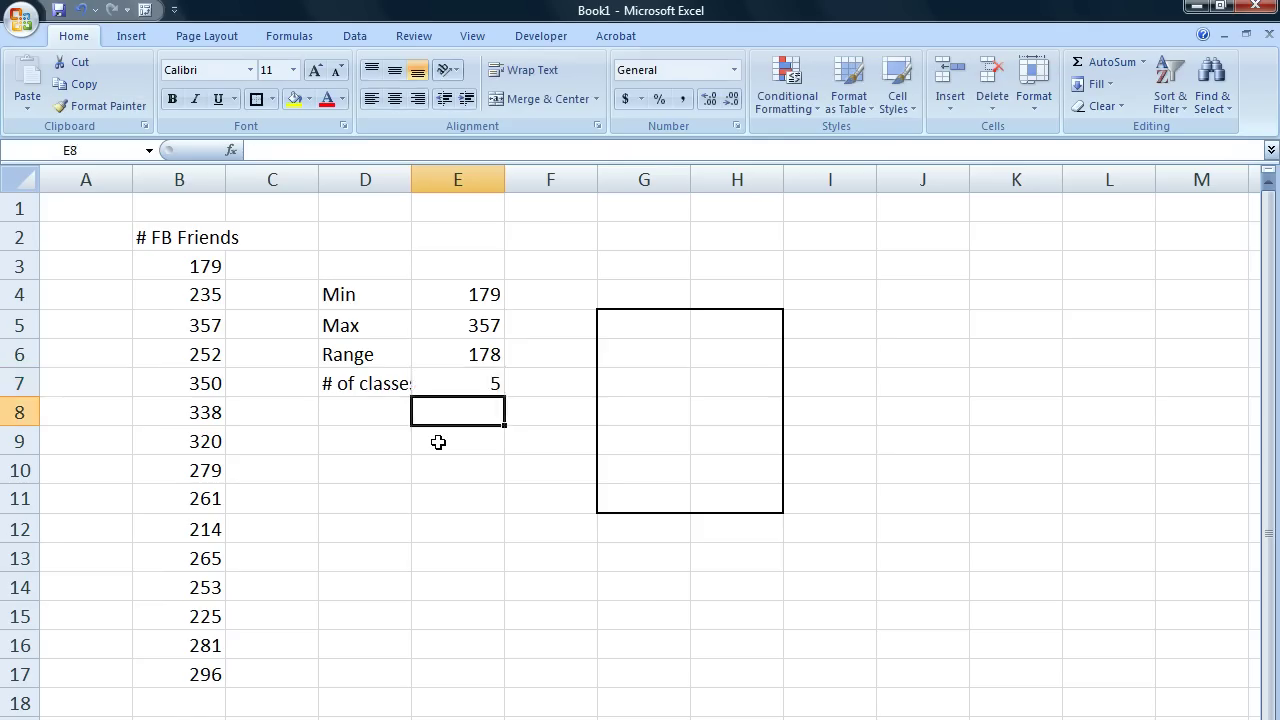
key(Up)
key(Left)
key(Left)
key(Left)
key(Down)
key(Down)
key(Up)
key(Up)
key(Up)
key(Right)
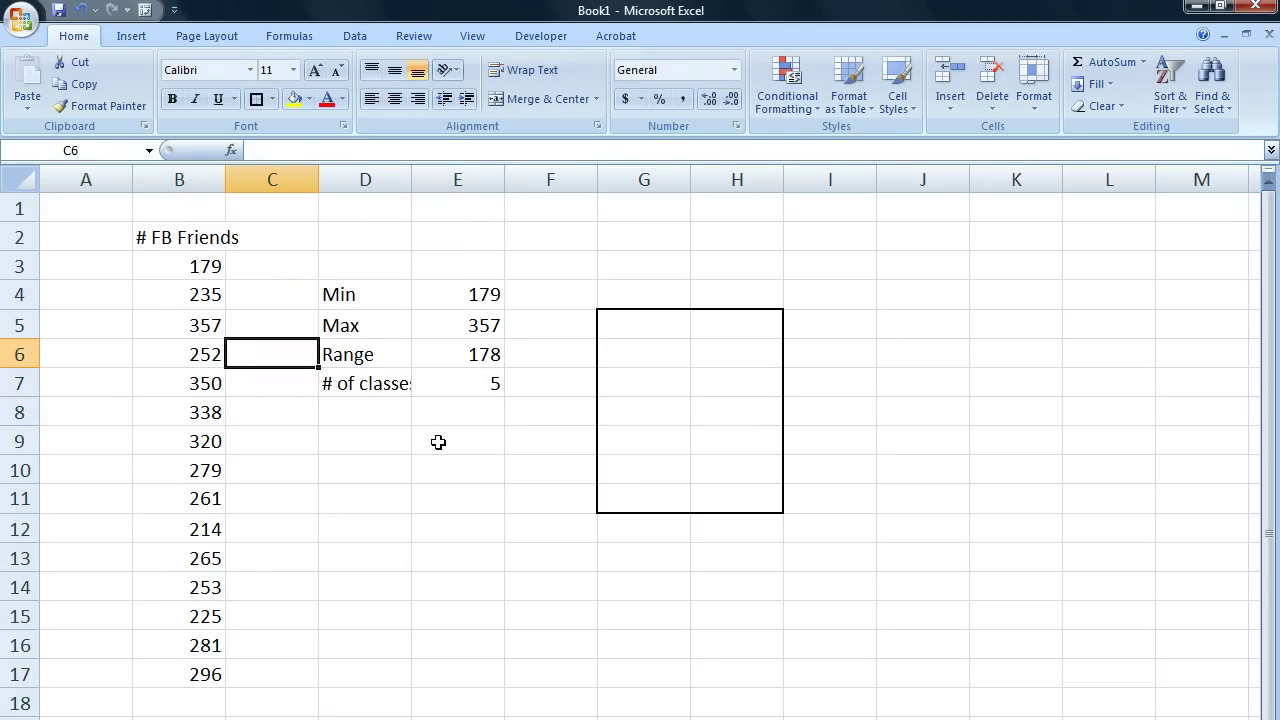
key(Right)
key(Right)
key(Down)
key(Down)
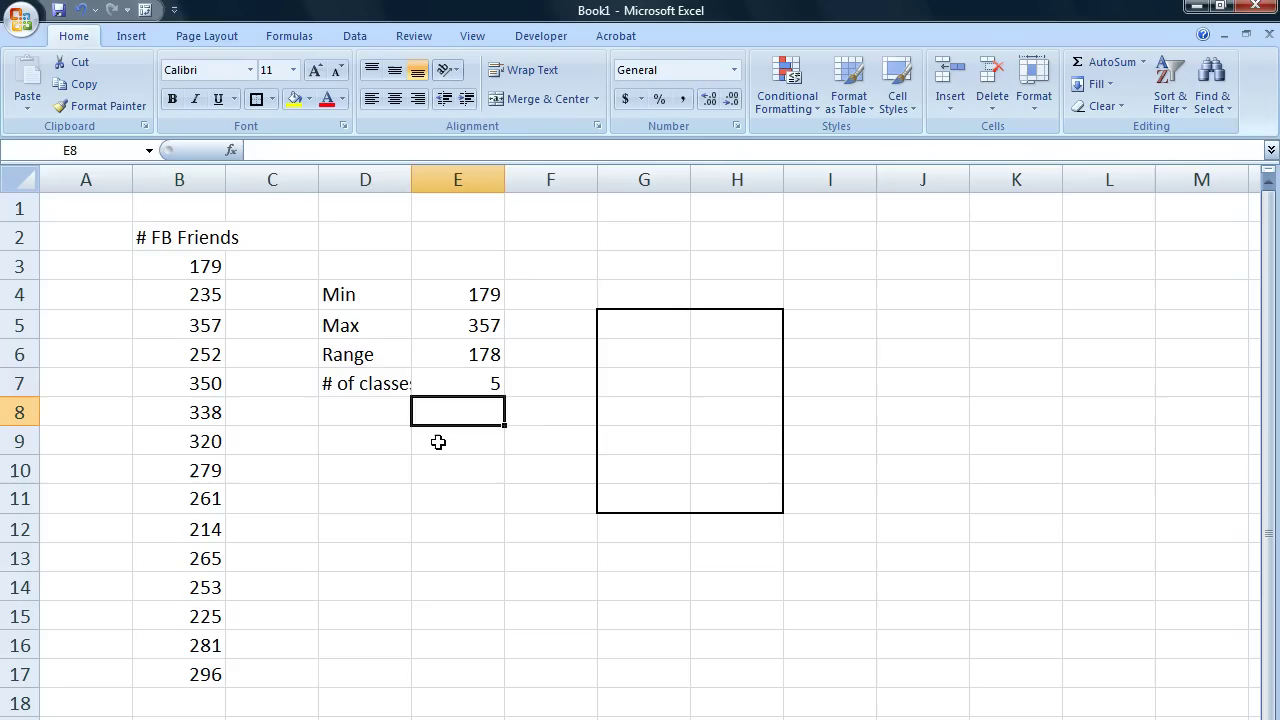
Label cell D8 "class range" and divide the range by the number of classes in E8 with =E6/E7
key(Left)
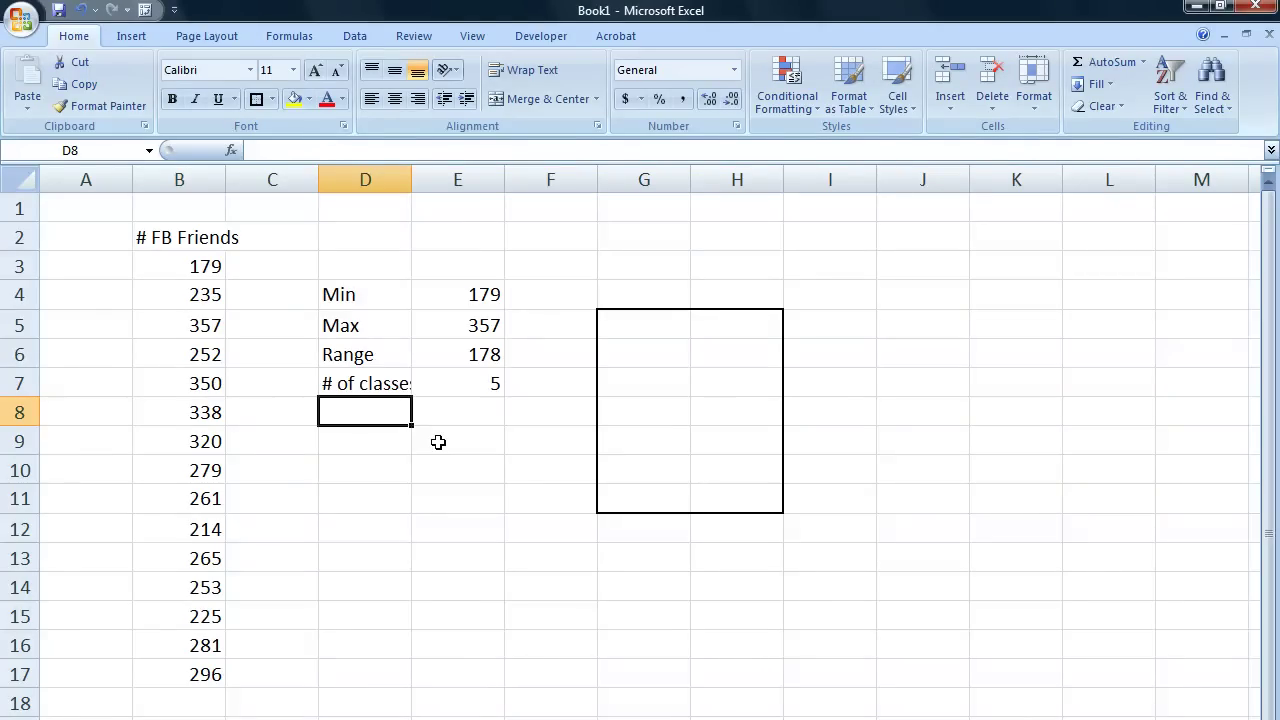
text(class range)
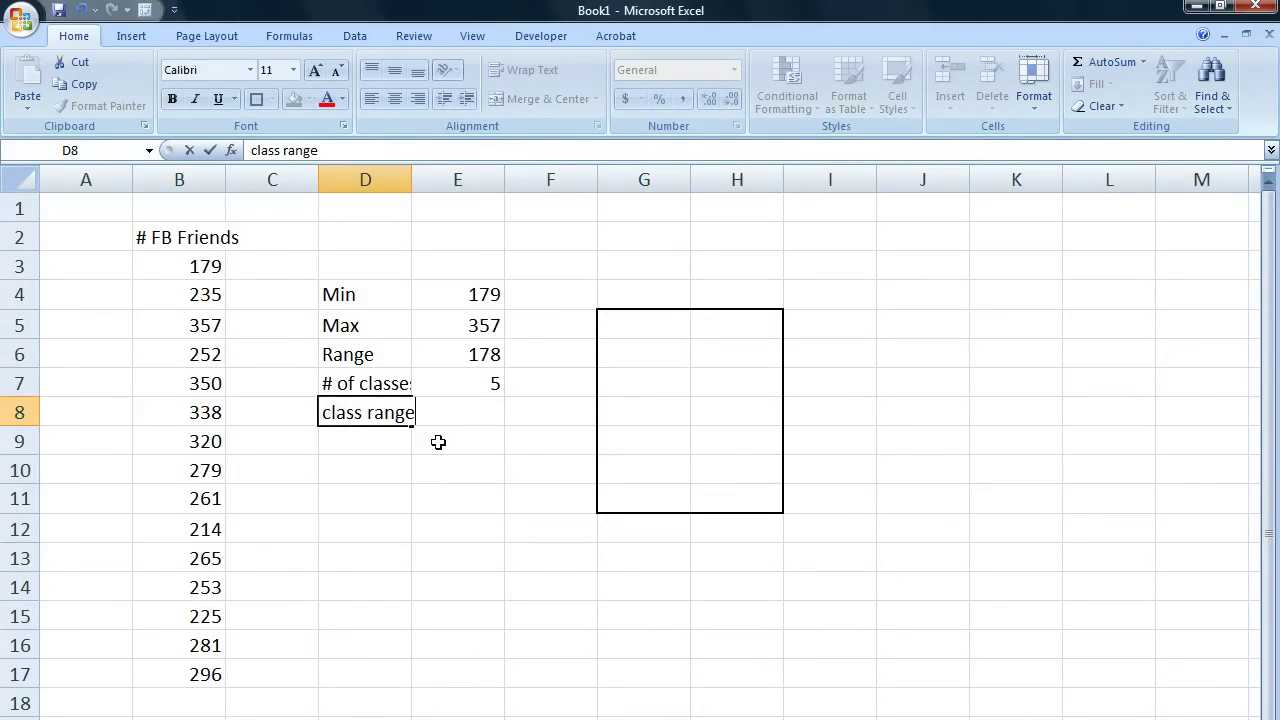
key(Tab)
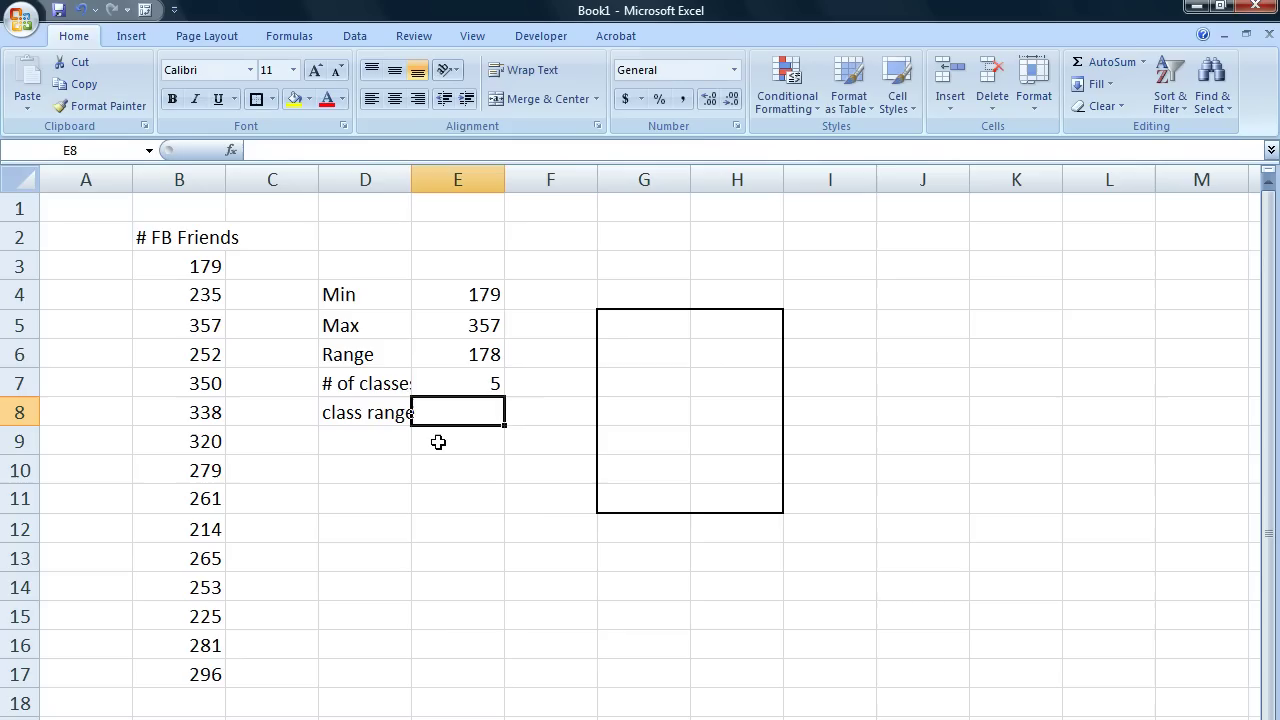
text(=)
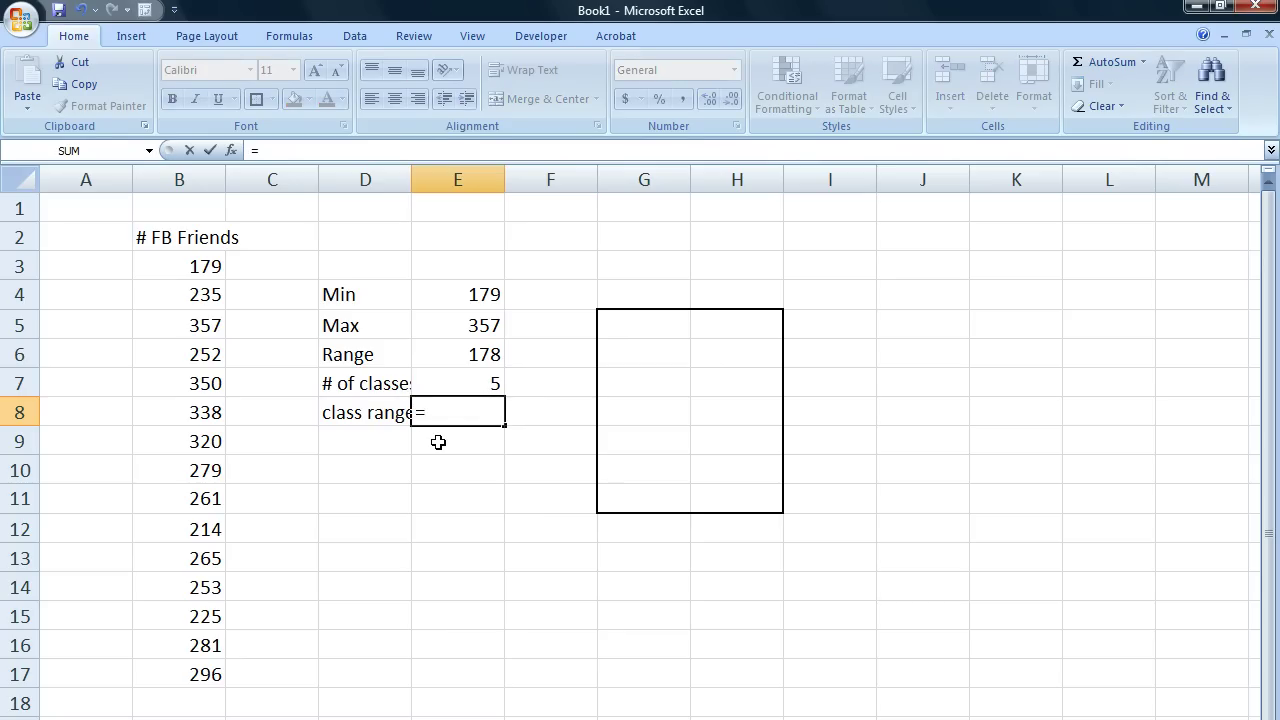
click(485, 355)
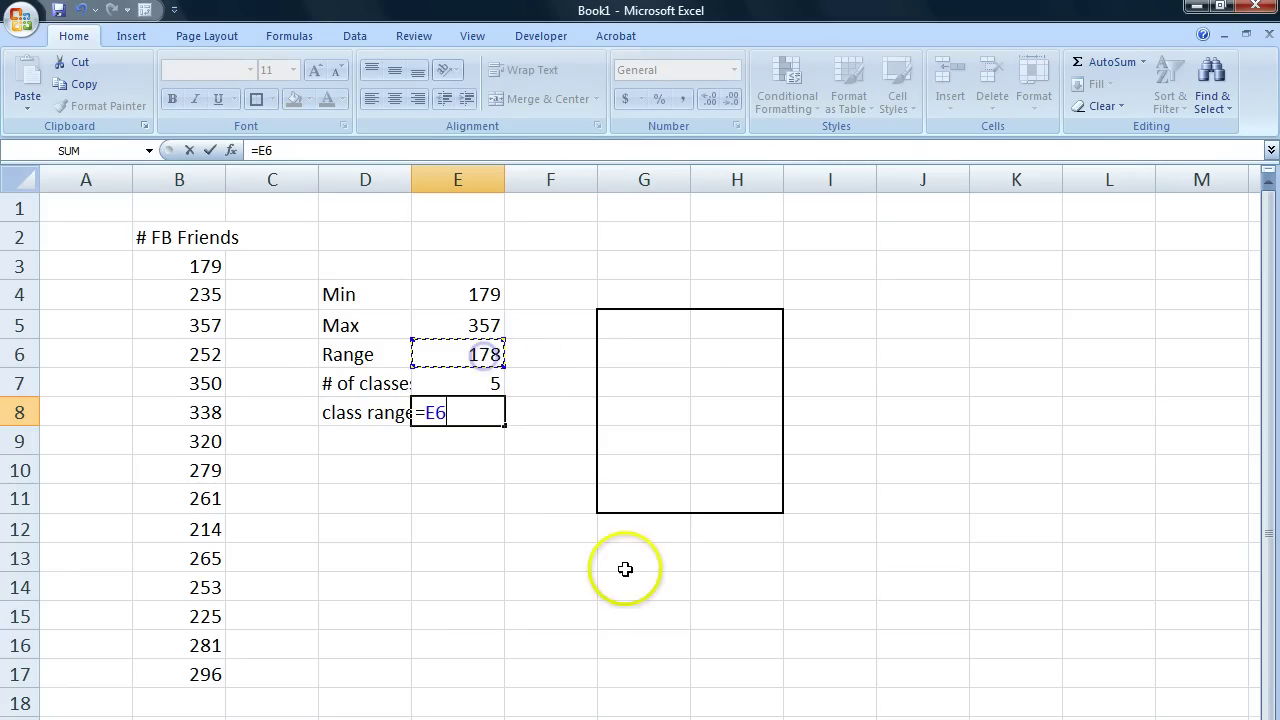
text(/)
click(466, 381)
key(Return)
key(Up)
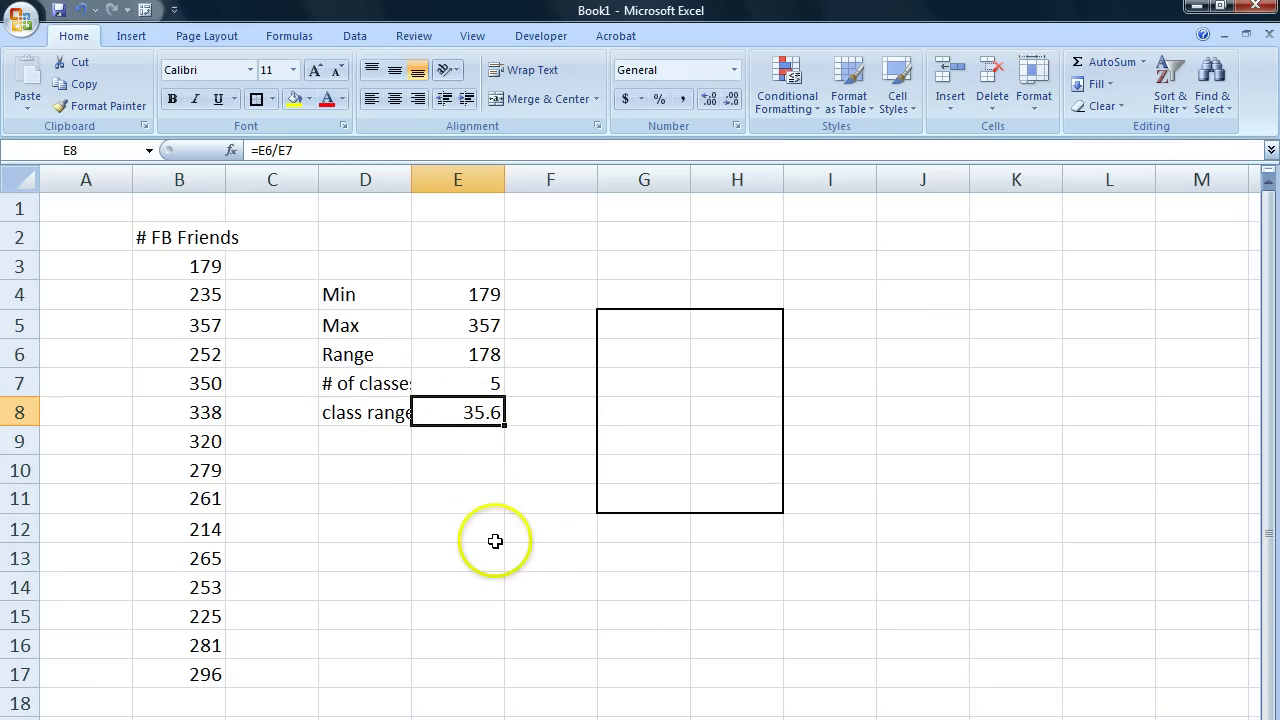
Format the class range value in E8 to show no decimal places
click(709, 99)
click(733, 100)
click(733, 100)
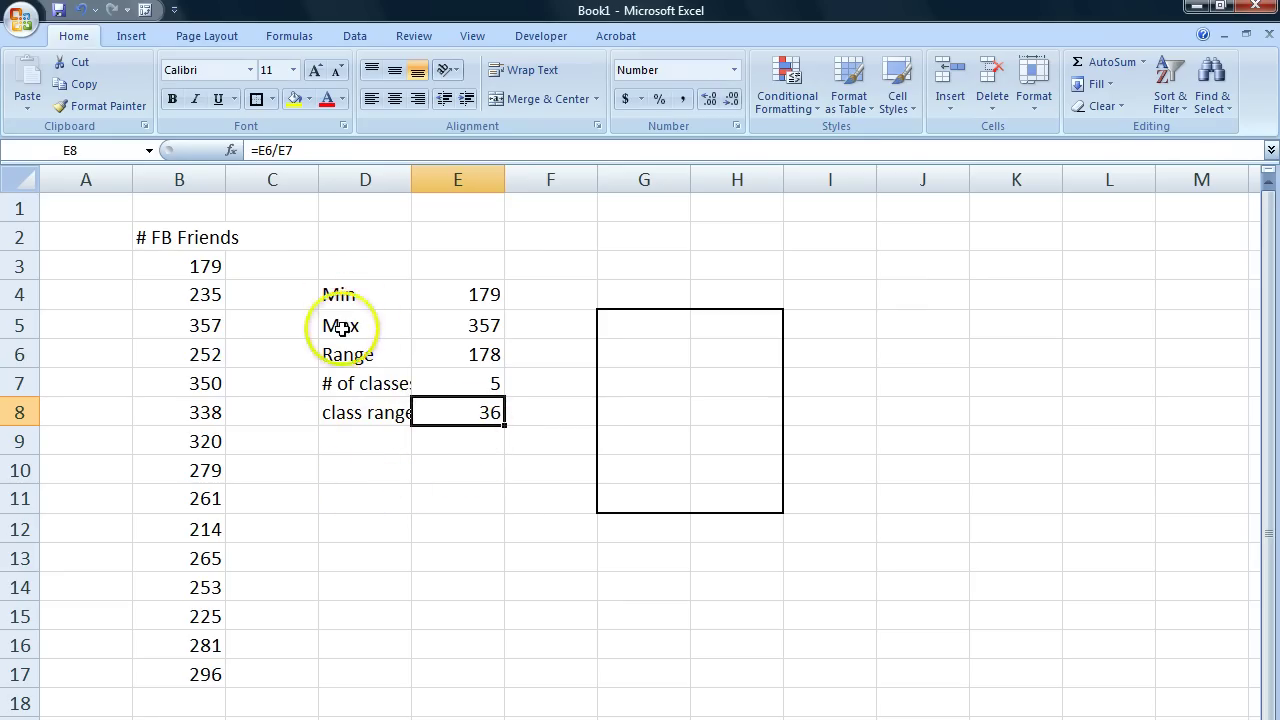
click(379, 410)
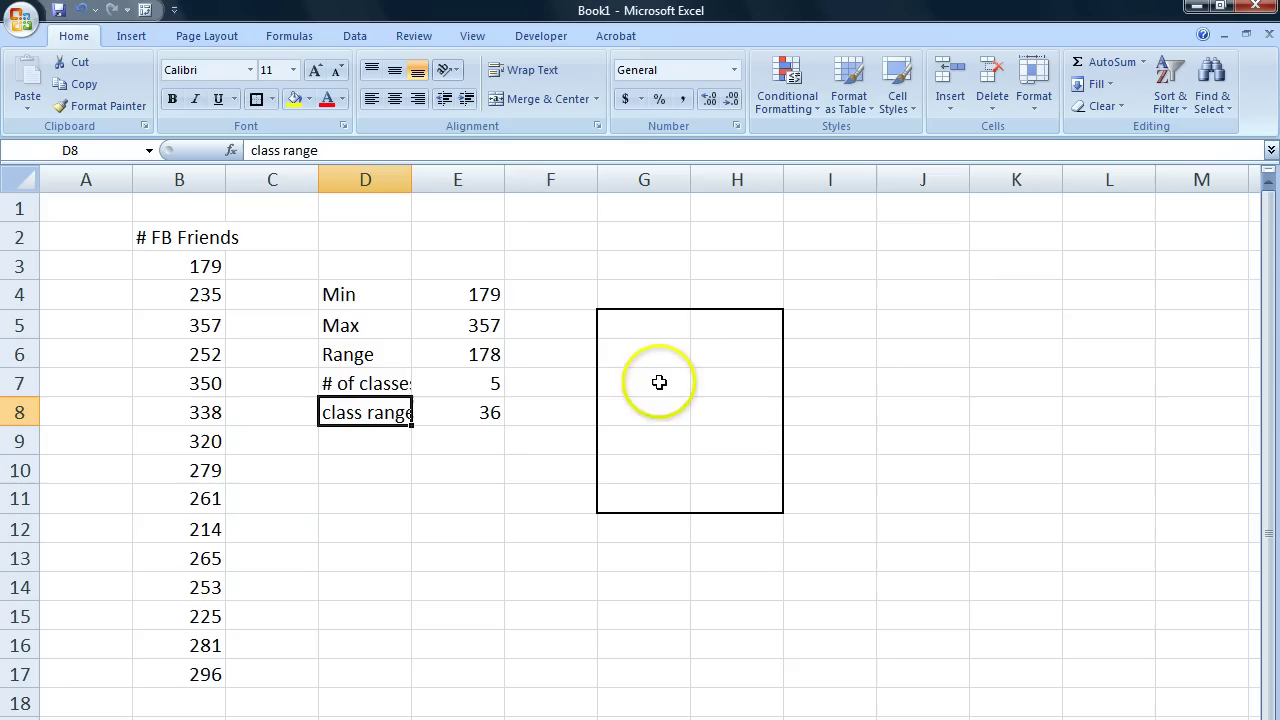
Enter the heading "# FB Friends" in cell G4 above the bordered table and make it bold
click(627, 364)
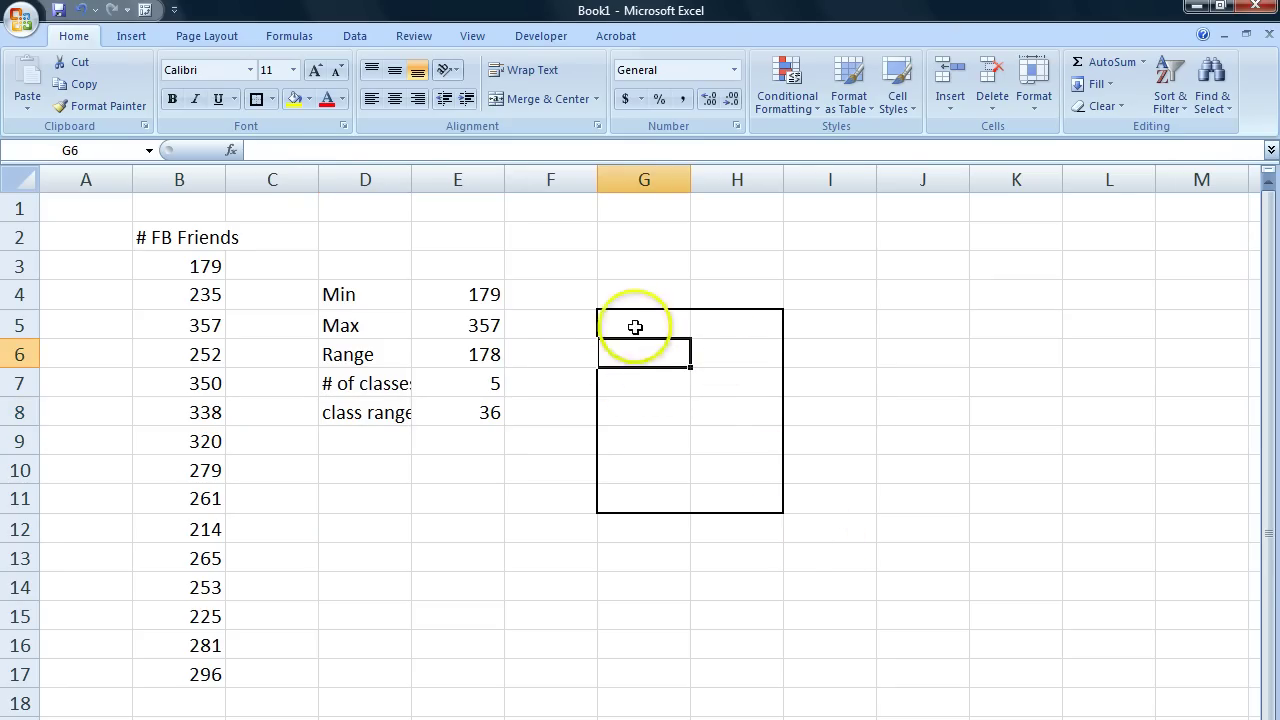
click(638, 290)
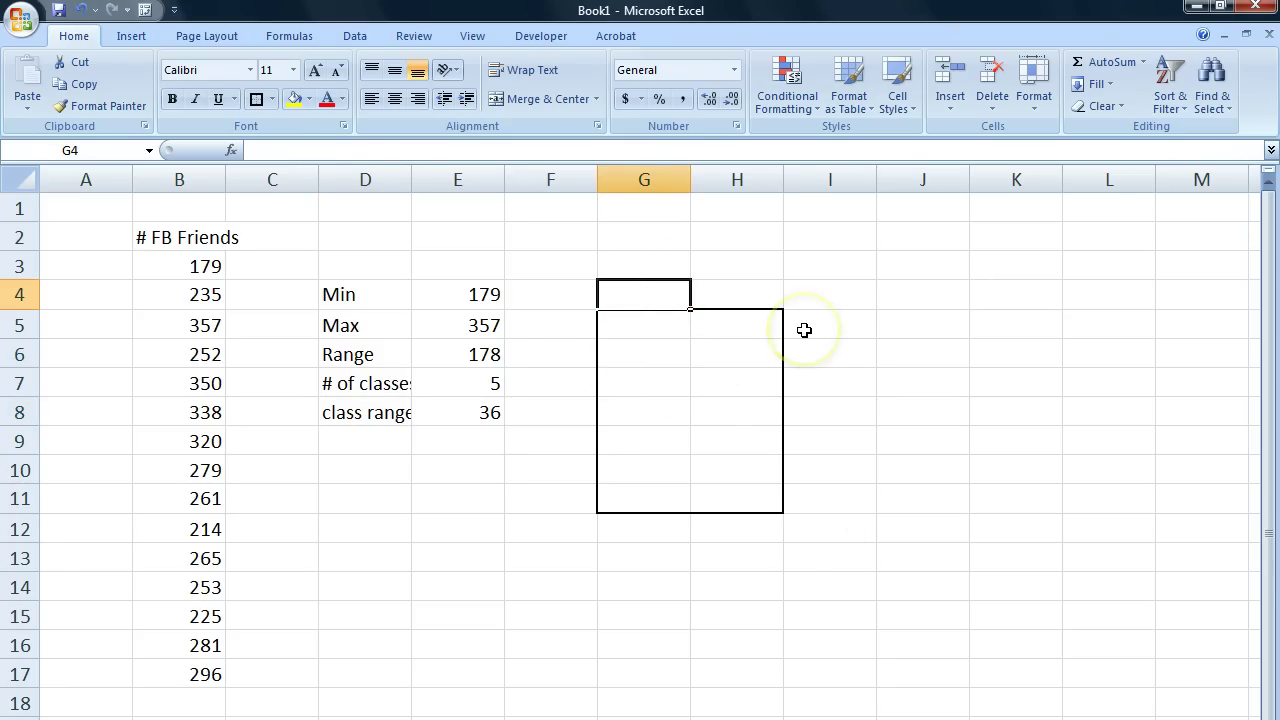
text(#)
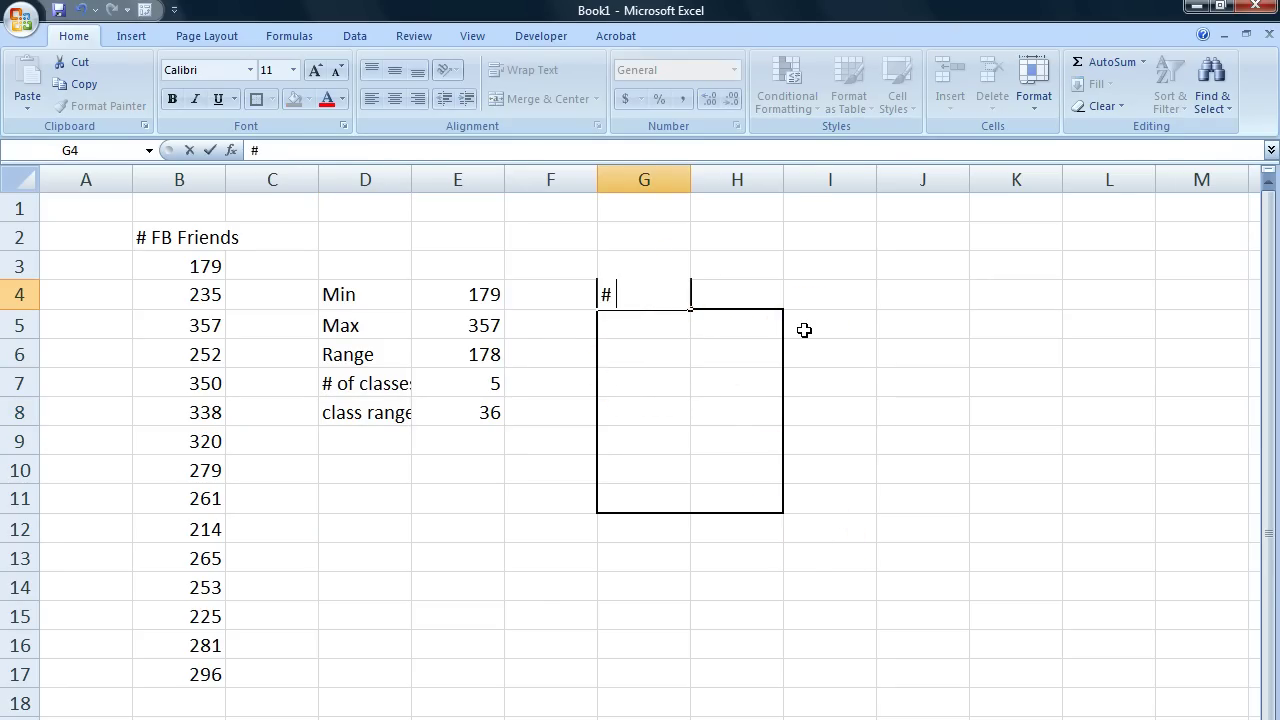
text( FB Friends)
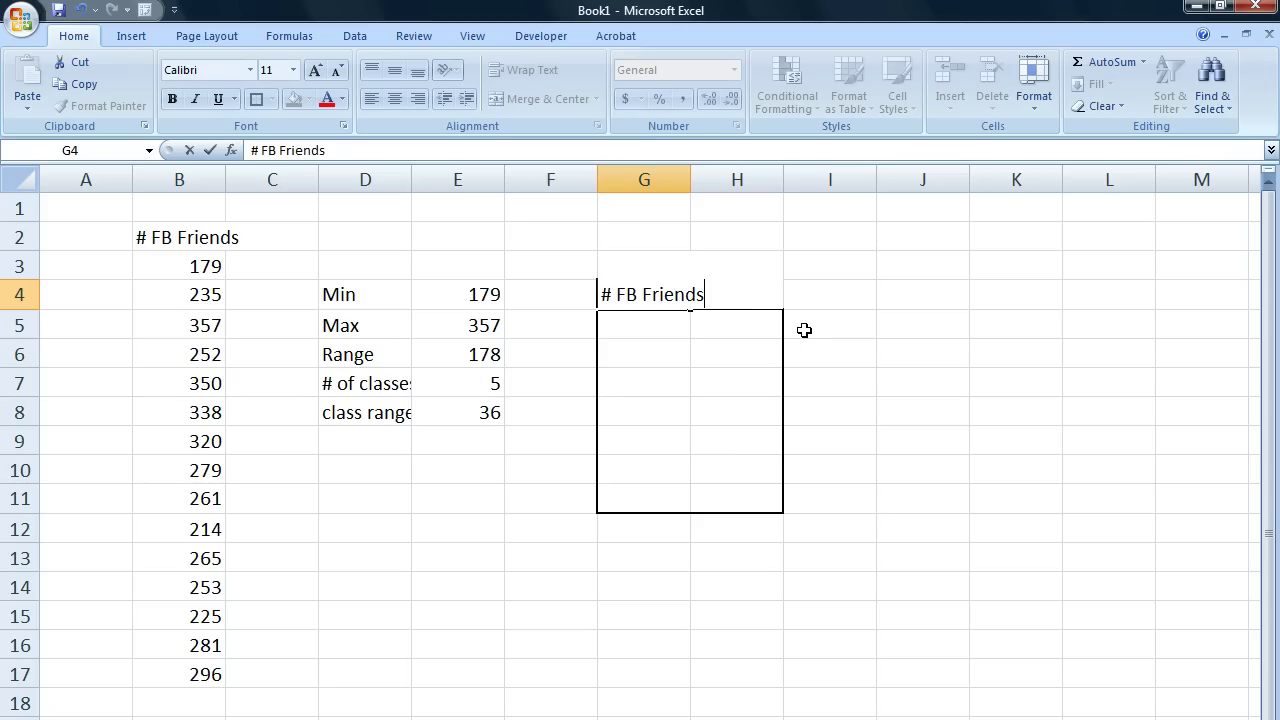
click(804, 330)
click(646, 292)
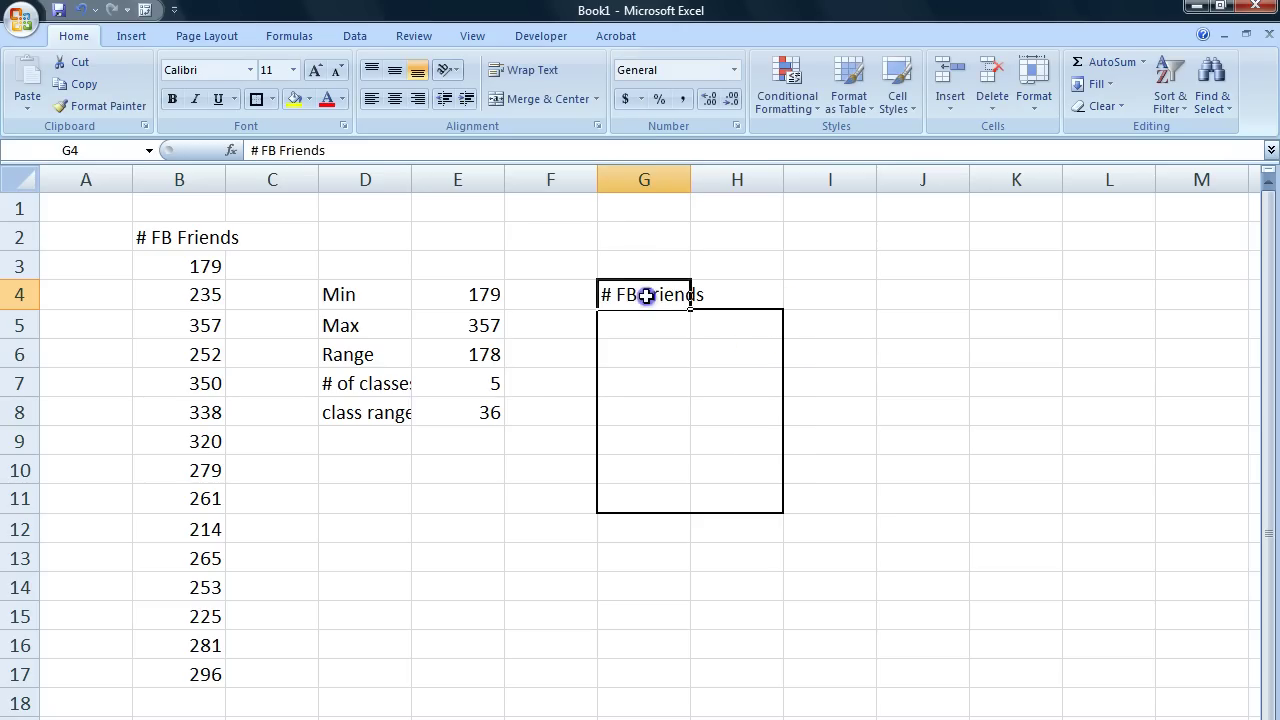
click(174, 100)
click(827, 291)
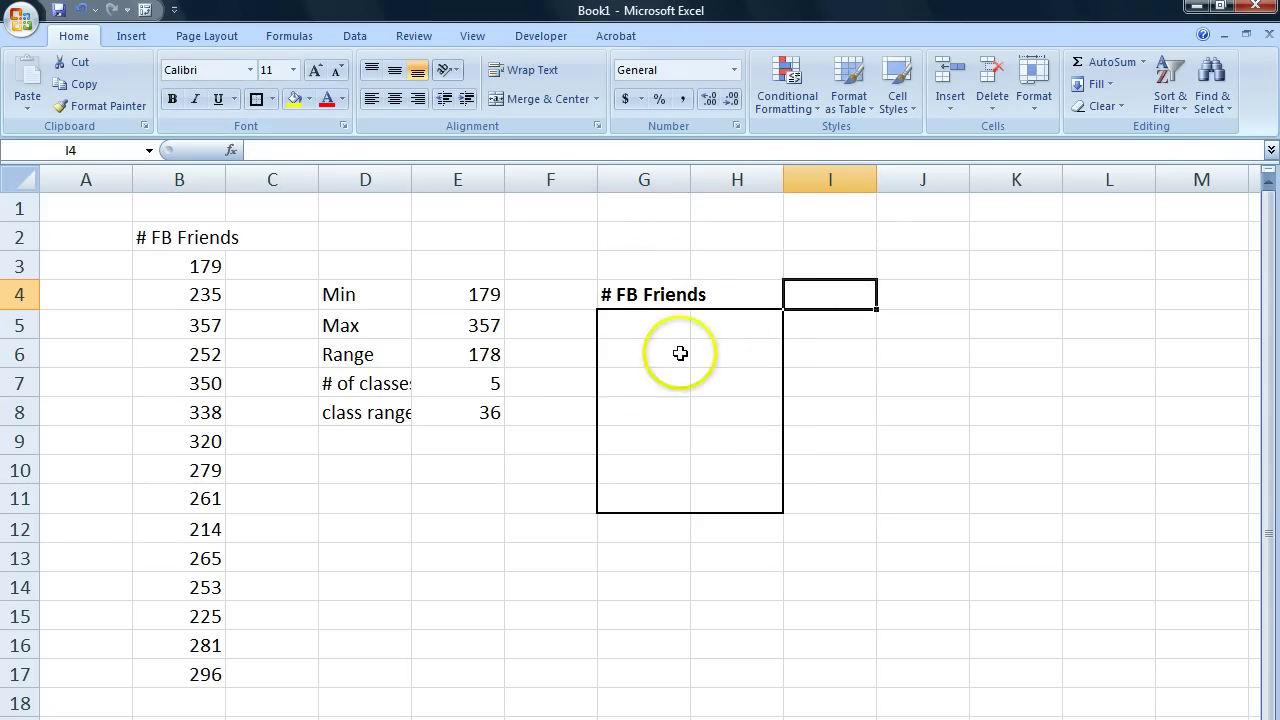
Begin the first class interval in G6 of the bordered table by entering the lower limit as "179-"
drag(634, 354, 644, 492)
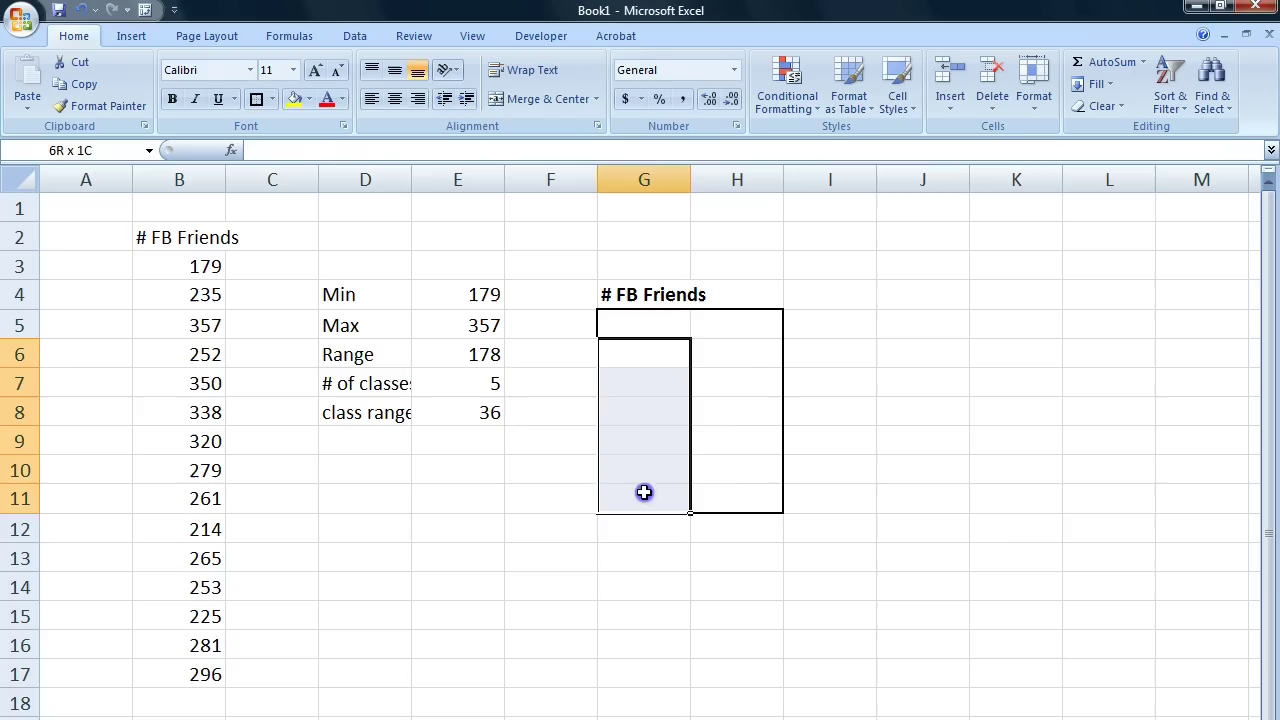
drag(731, 357, 742, 492)
click(663, 356)
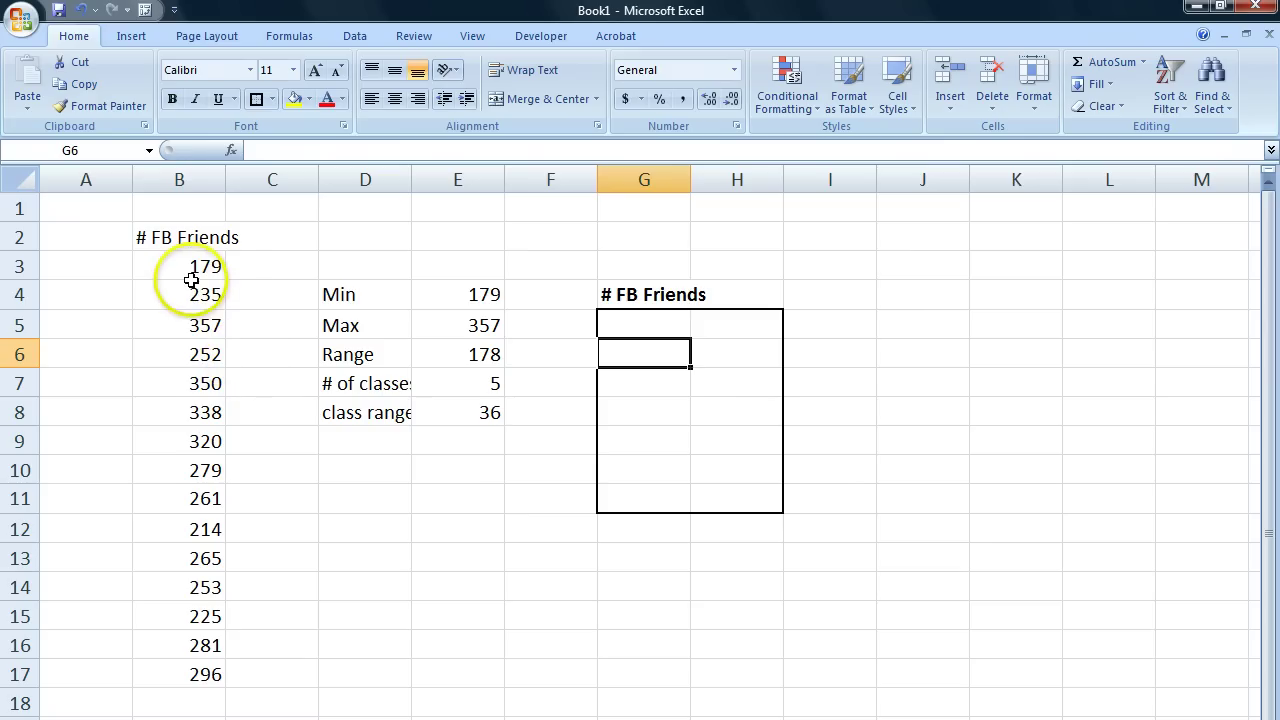
text(179)
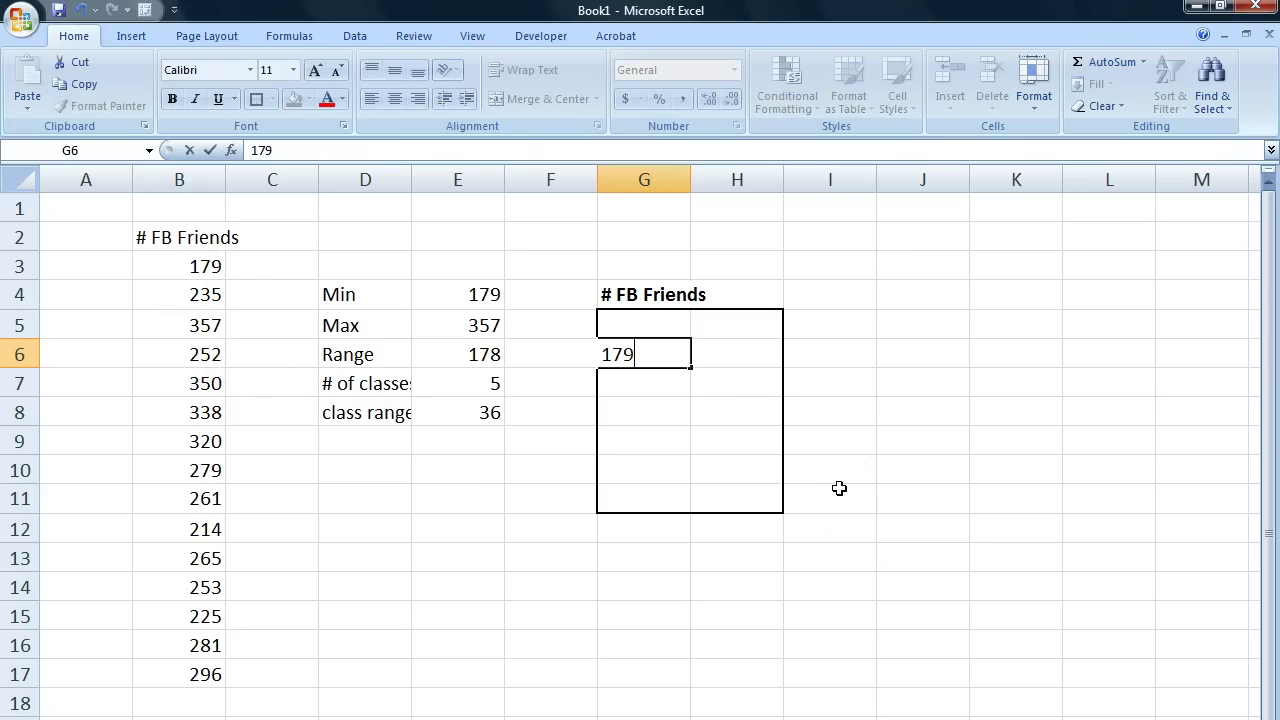
text(-)
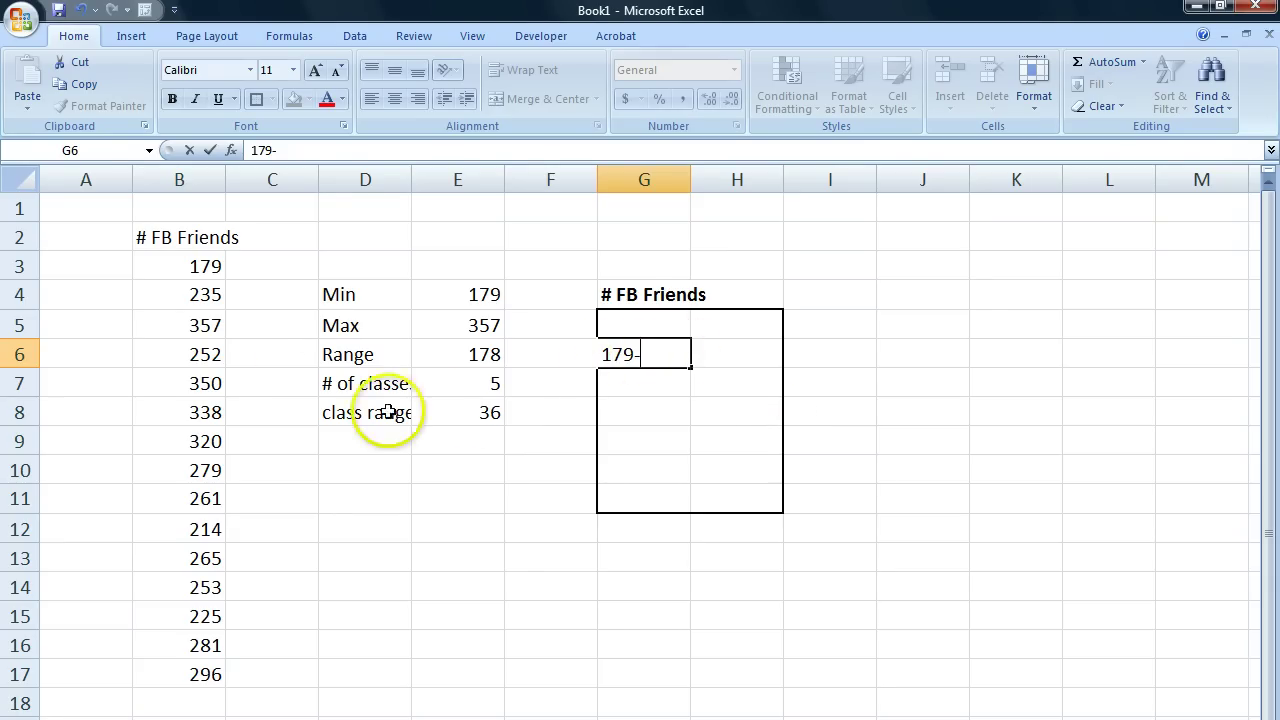
click(497, 468)
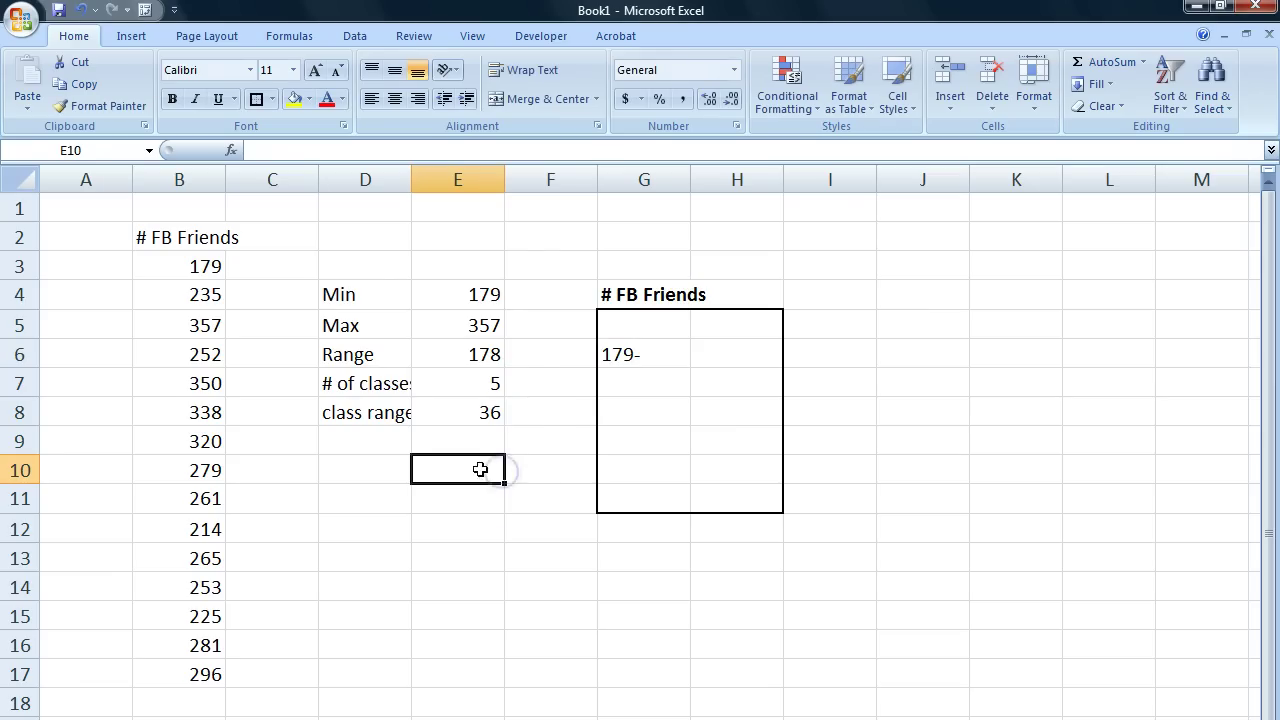
Label cell D10 "class 1" and calculate its upper limit in E10 with =179+E8
click(362, 471)
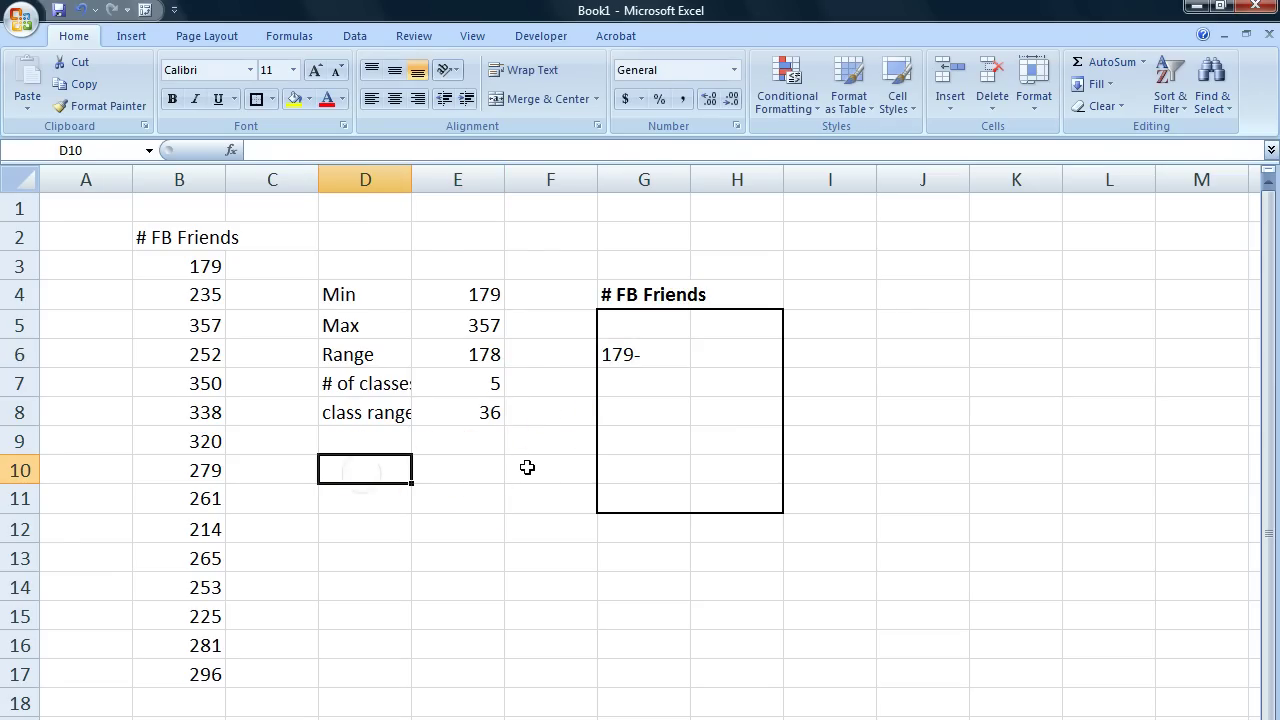
text(c)
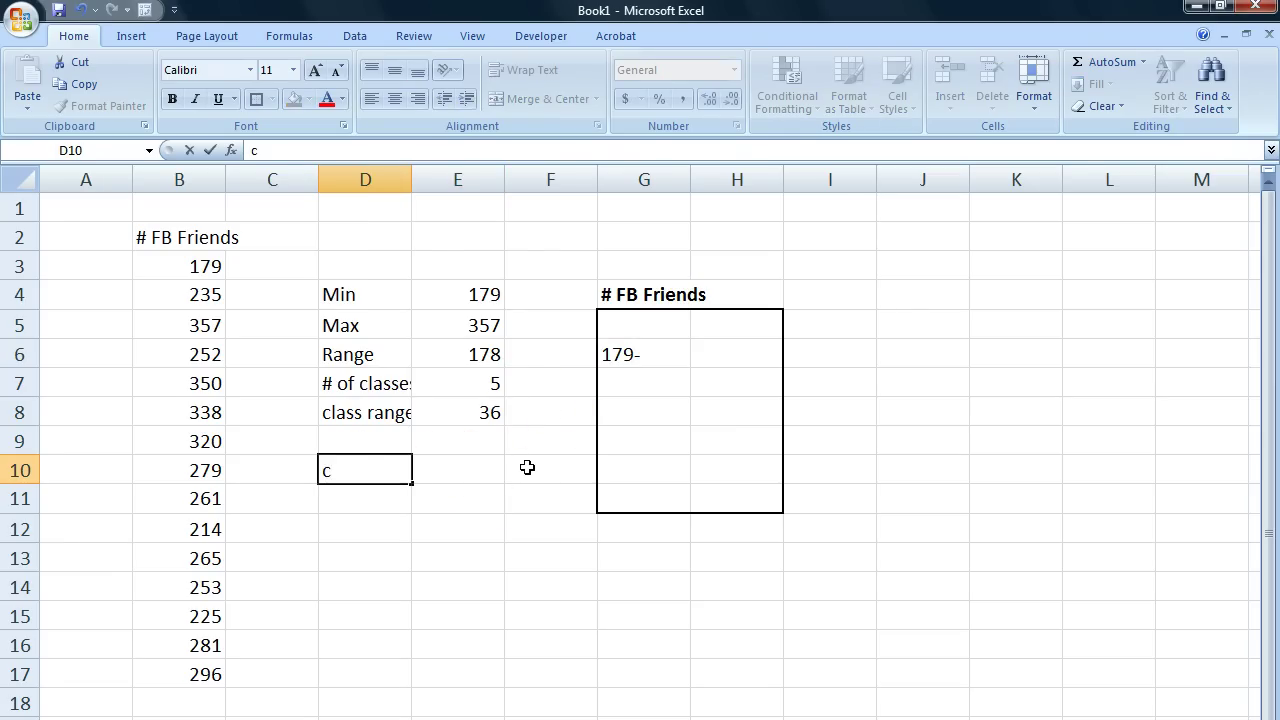
text(lass 1)
key(Tab)
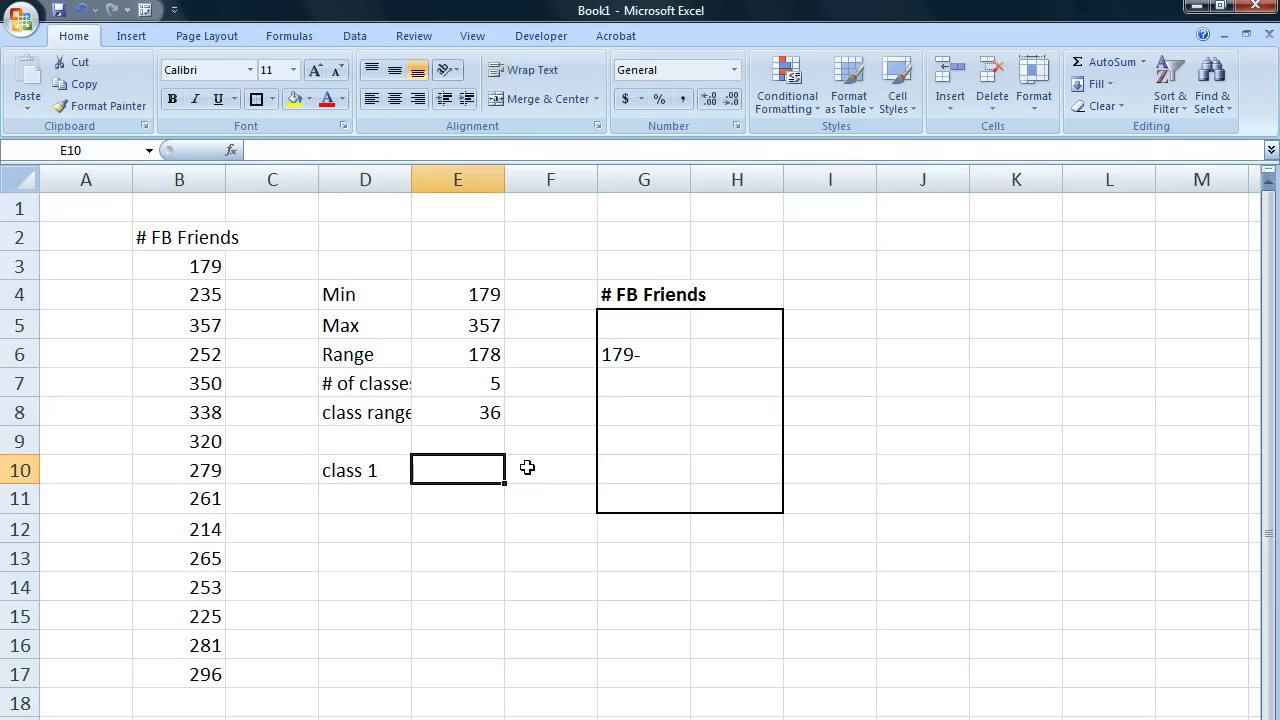
text(=)
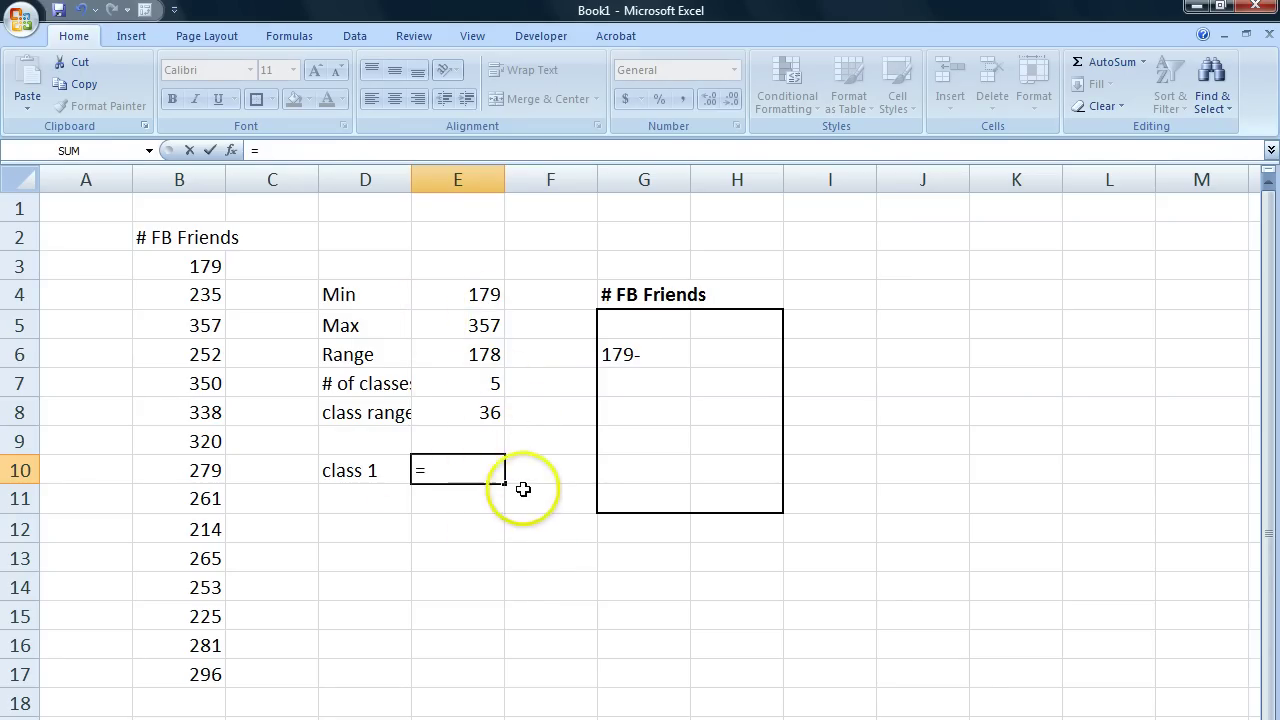
text(179+)
click(487, 410)
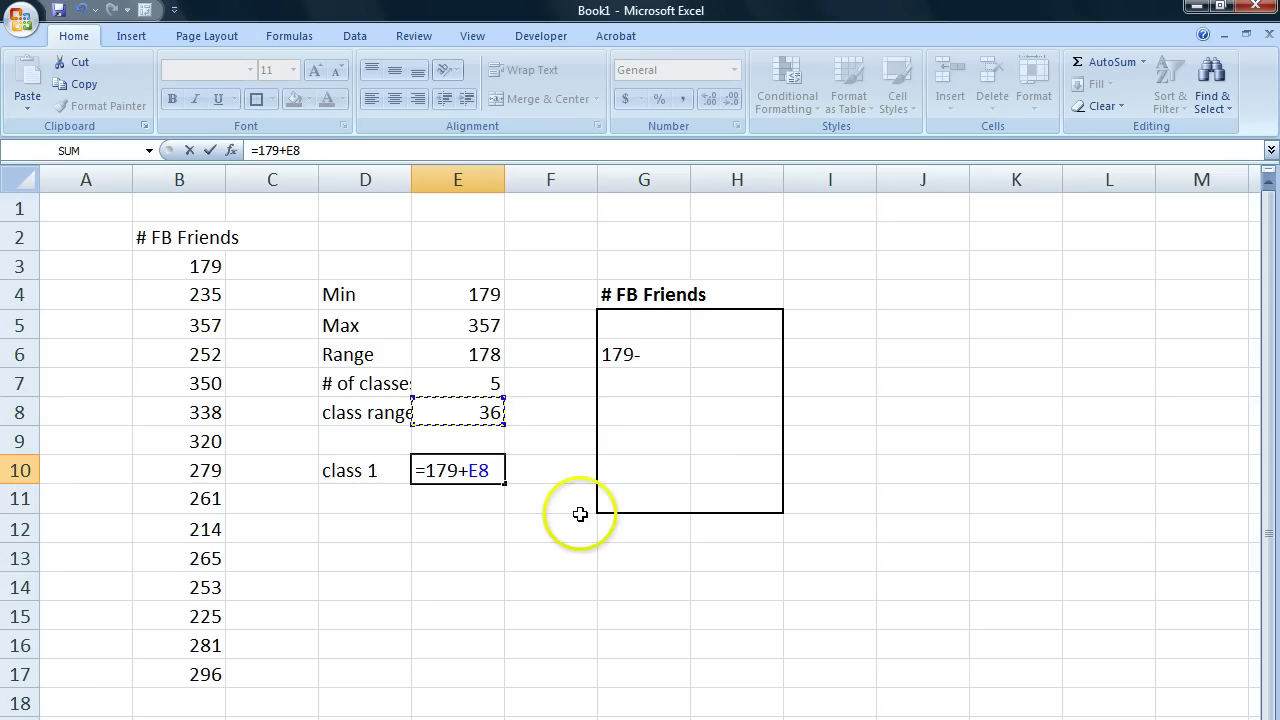
key(Return)
Complete the first class interval in G6 so it reads 179-215
click(450, 476)
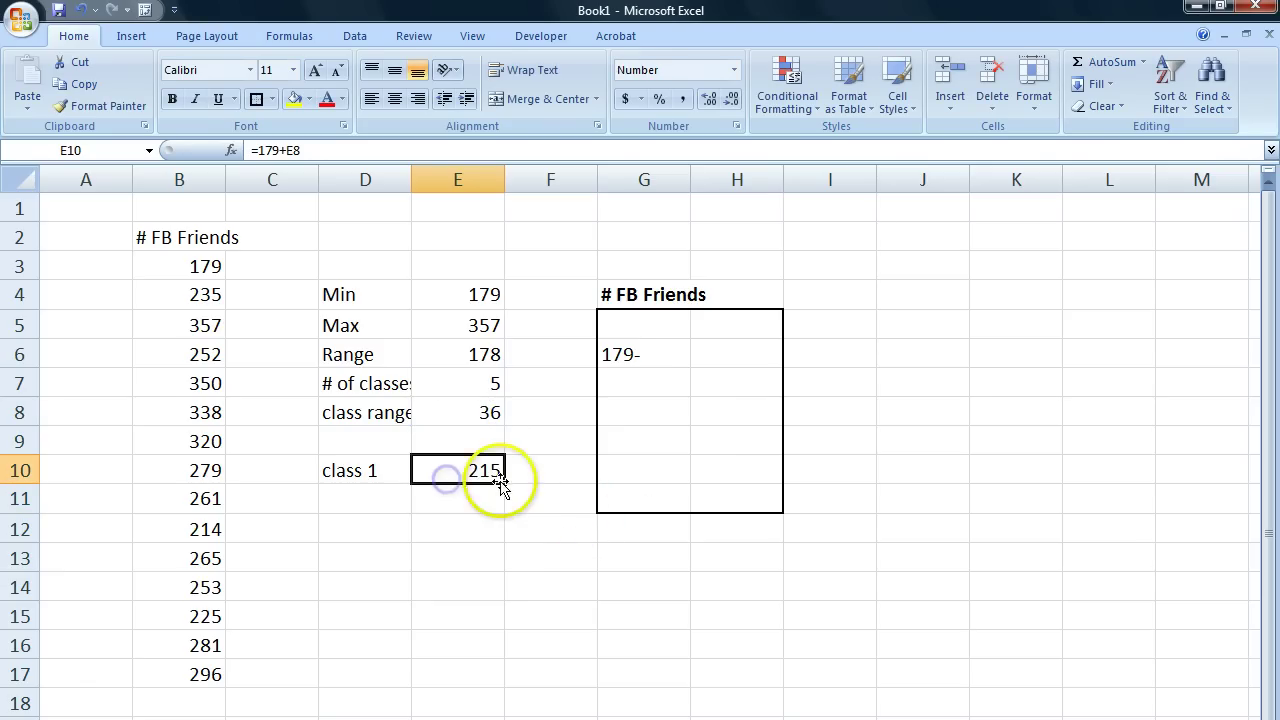
double_click(663, 356)
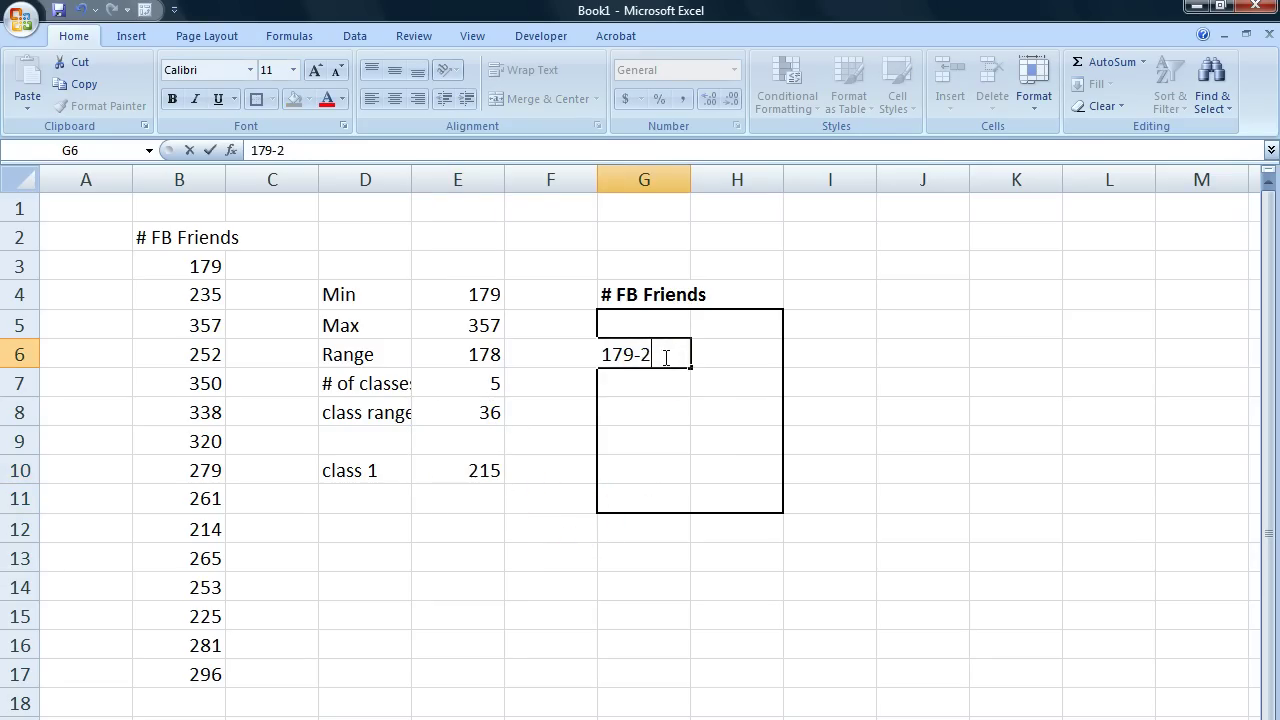
key(Return)
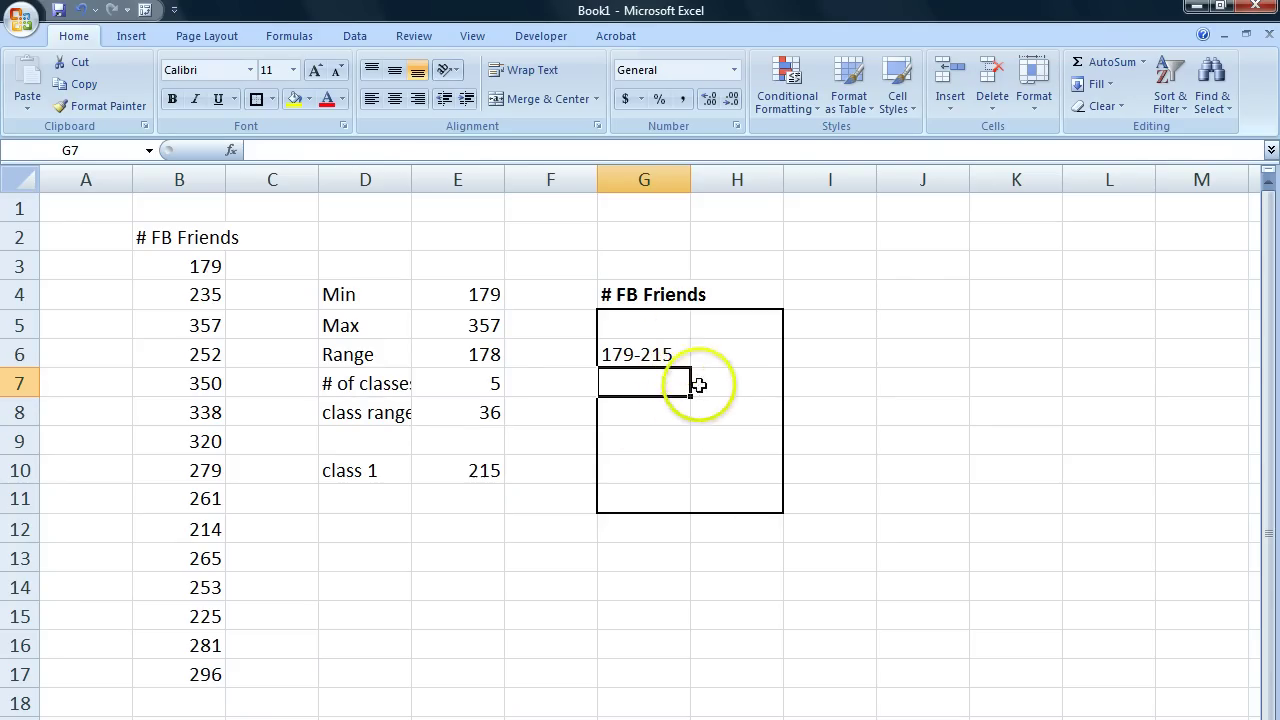
Label cell D11 "class 2" and calculate its upper limit in E11 with =216+E8
click(397, 496)
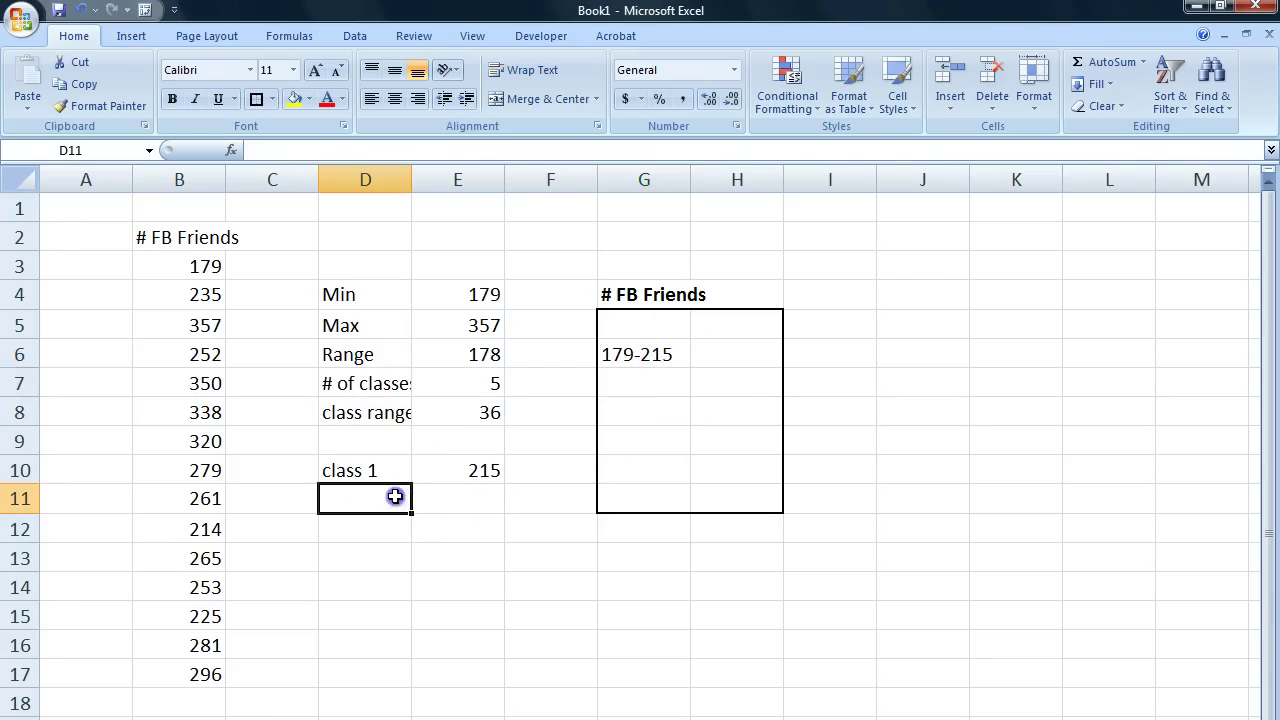
text(class 2)
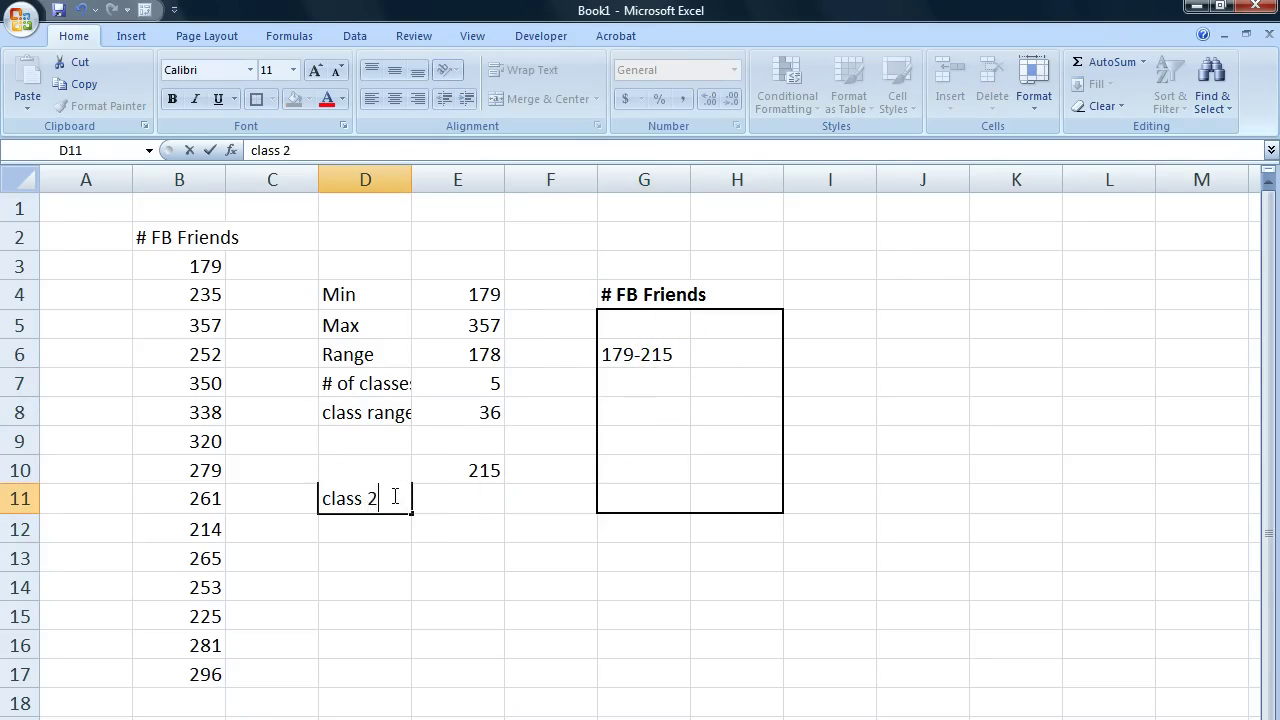
key(Tab)
text(=)
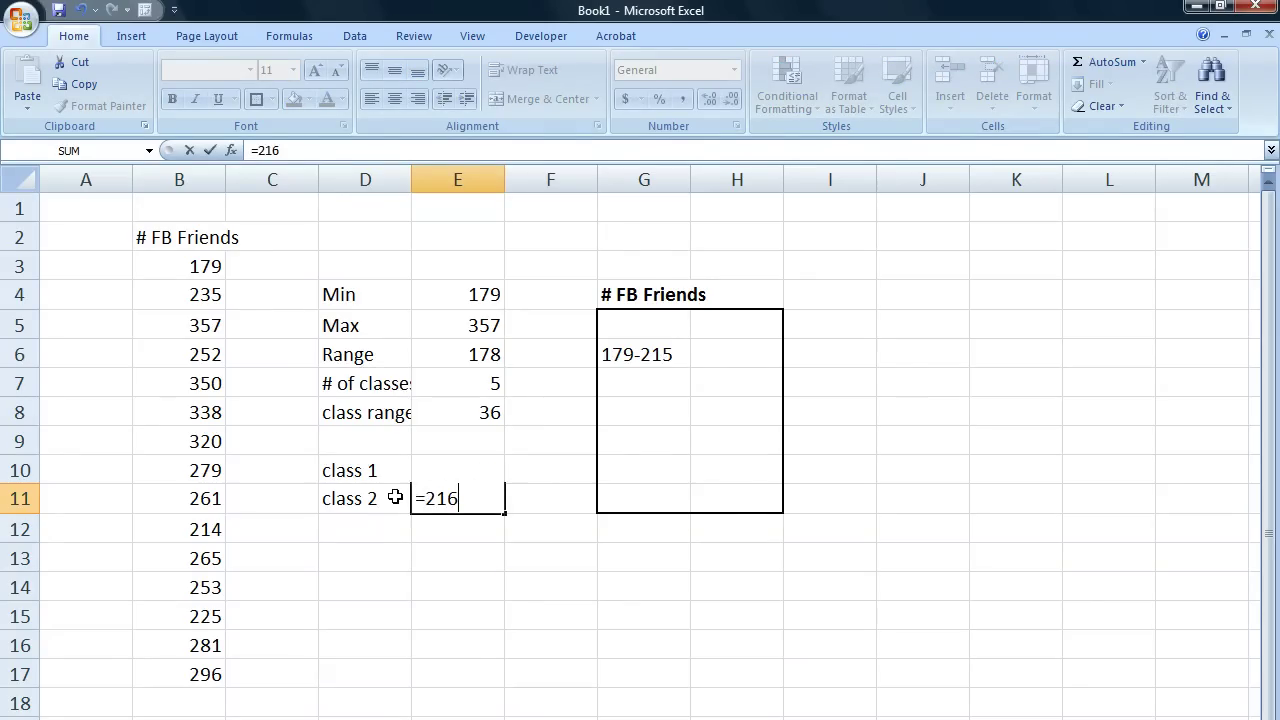
text(216+)
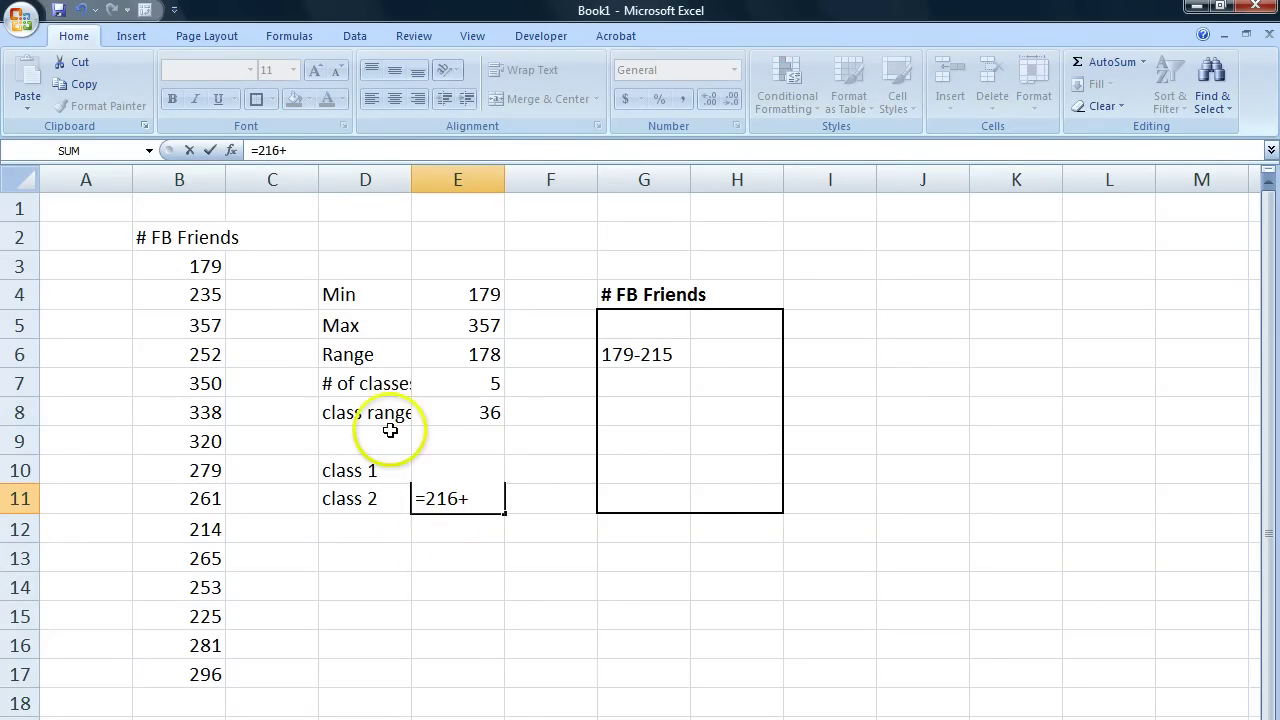
click(489, 413)
key(Return)
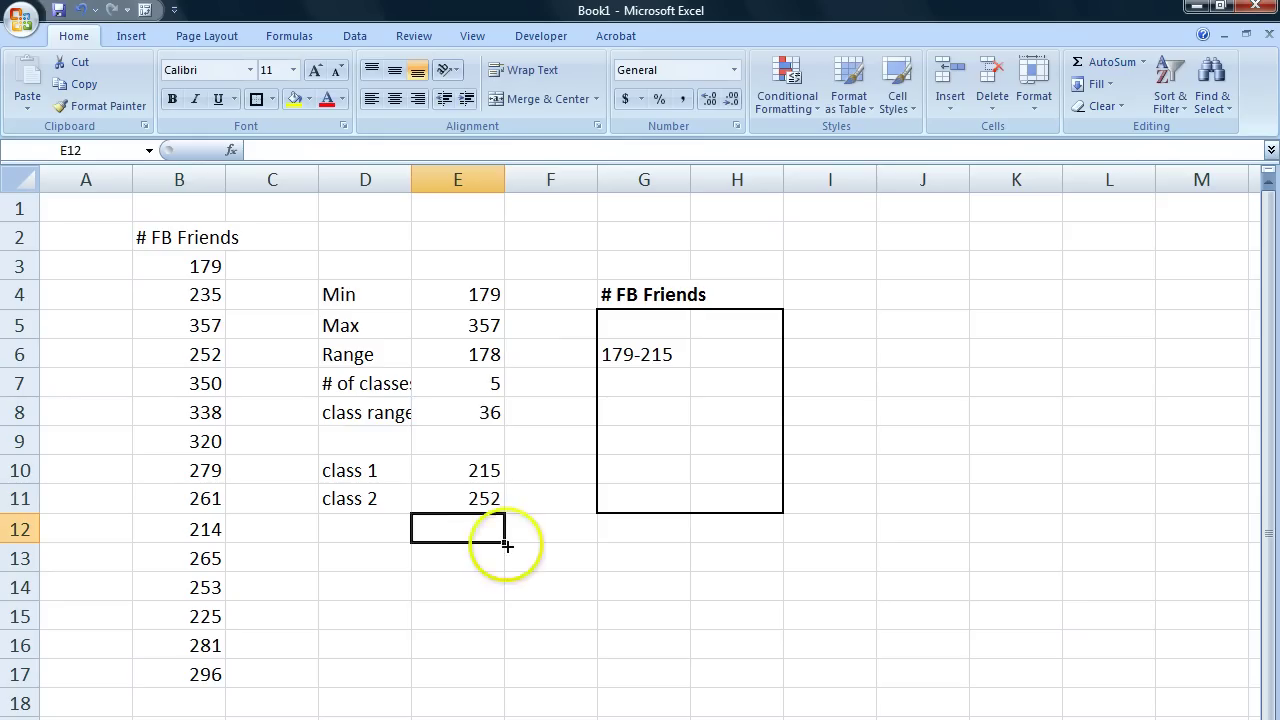
Enter the second class interval 216-252 in cell G7 of the table
click(646, 392)
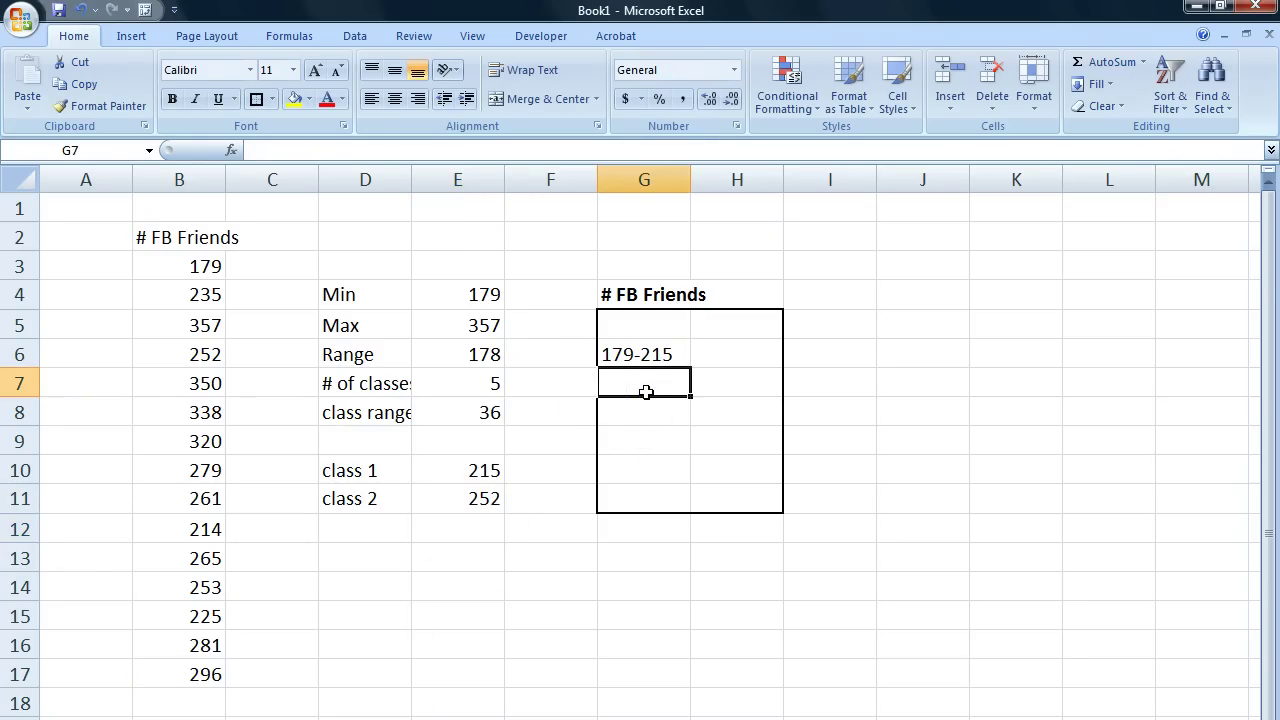
text(21)
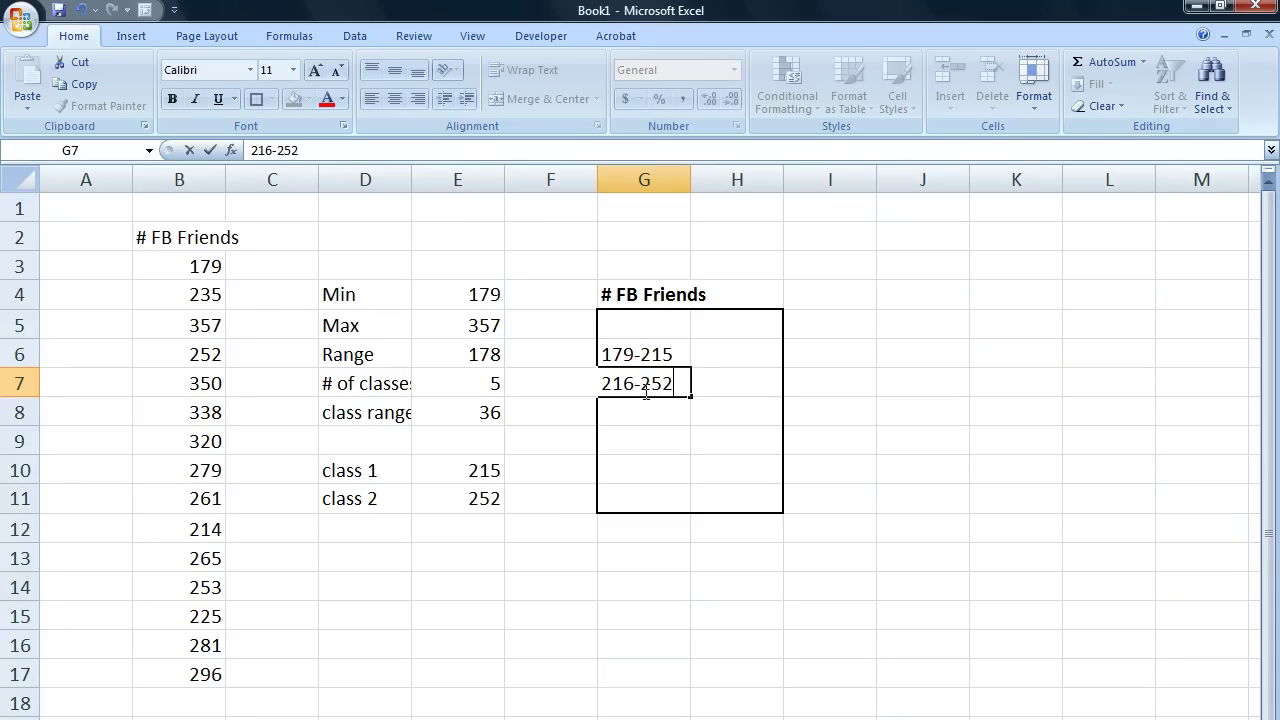
text(6-252)
key(Return)
Label cell D12 "class 3" and calculate its upper limit in E12 with =253+E8
click(386, 526)
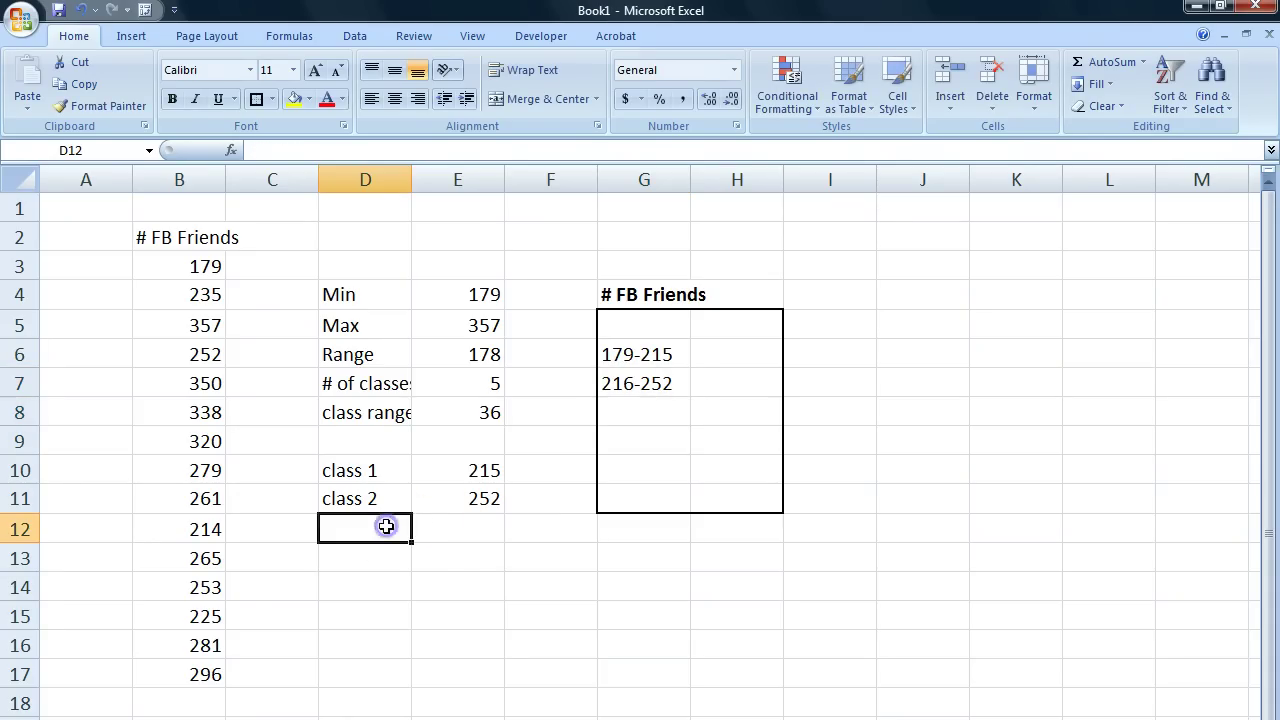
text(class 3)
key(Tab)
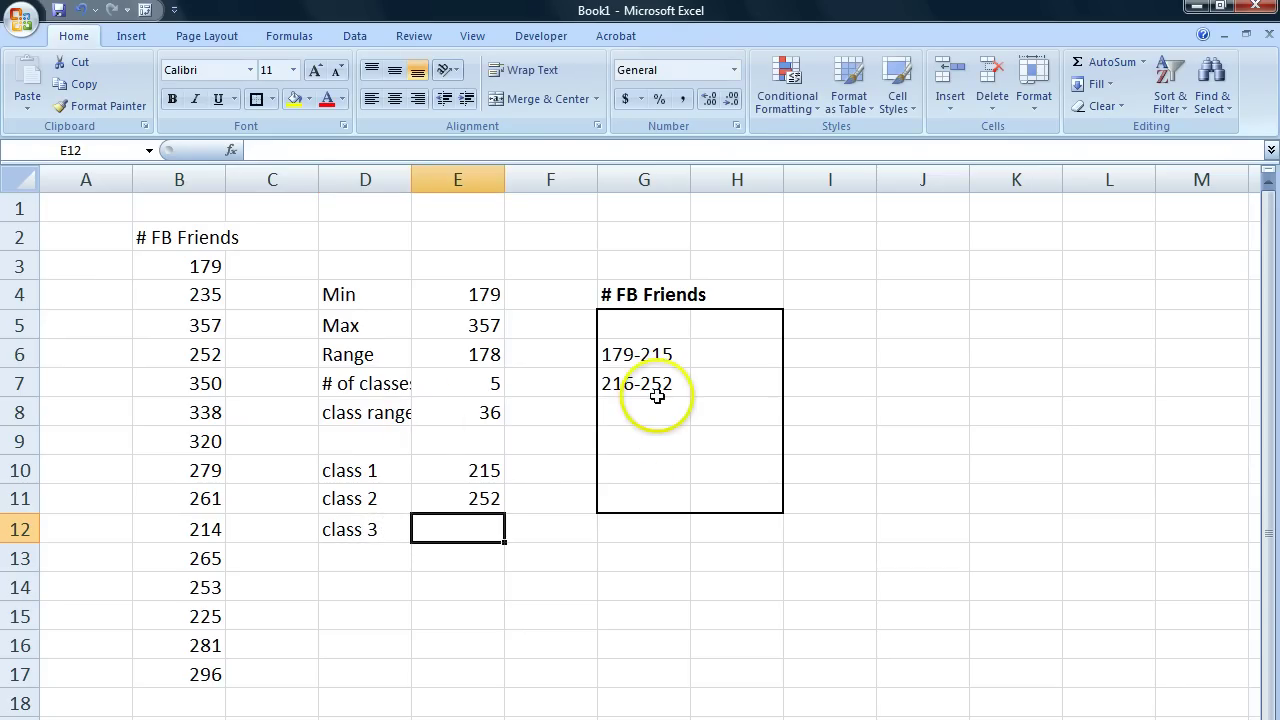
text(=)
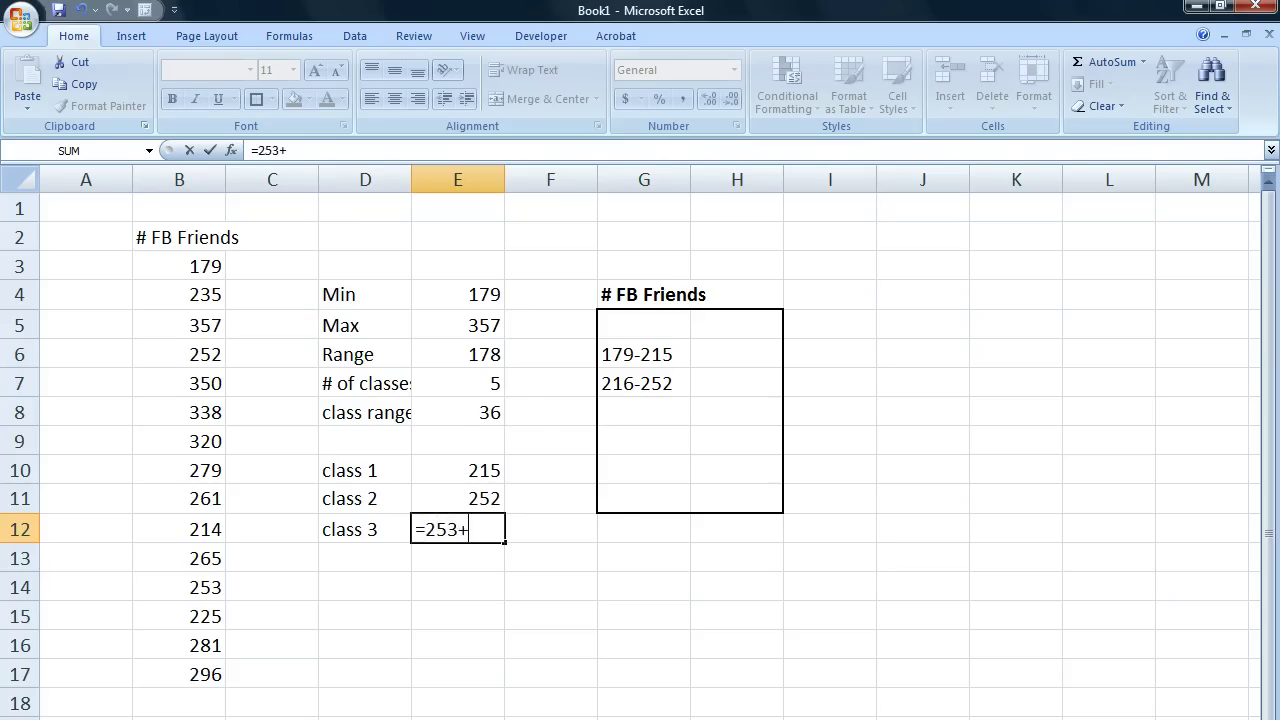
text(253+)
click(490, 412)
key(Return)
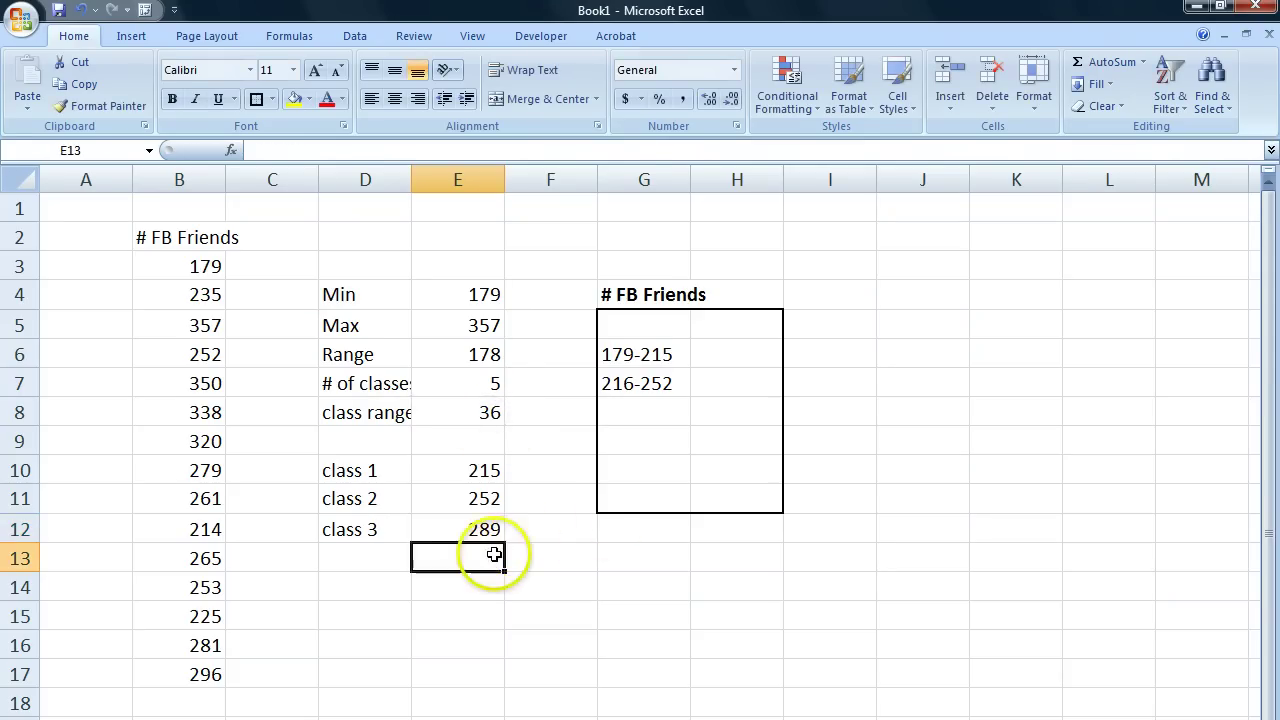
Enter the third class interval 253-289 in cell G8 of the table
click(467, 533)
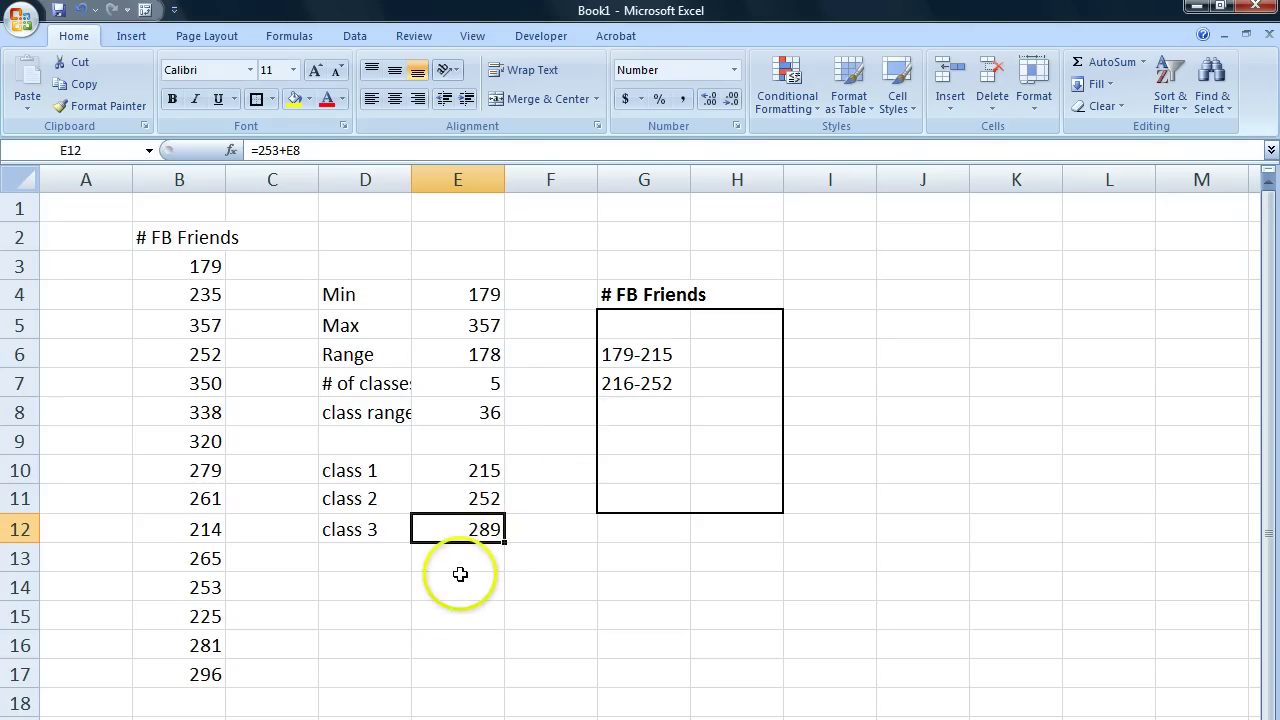
click(640, 411)
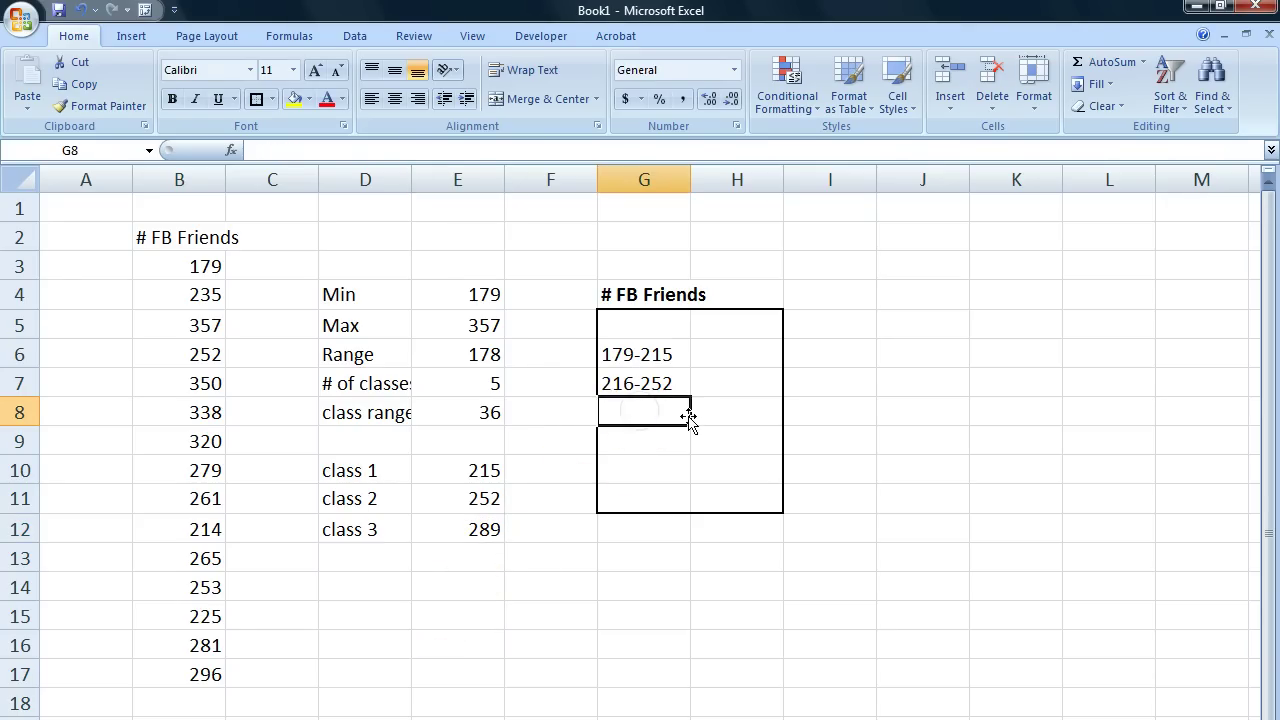
text(253-289)
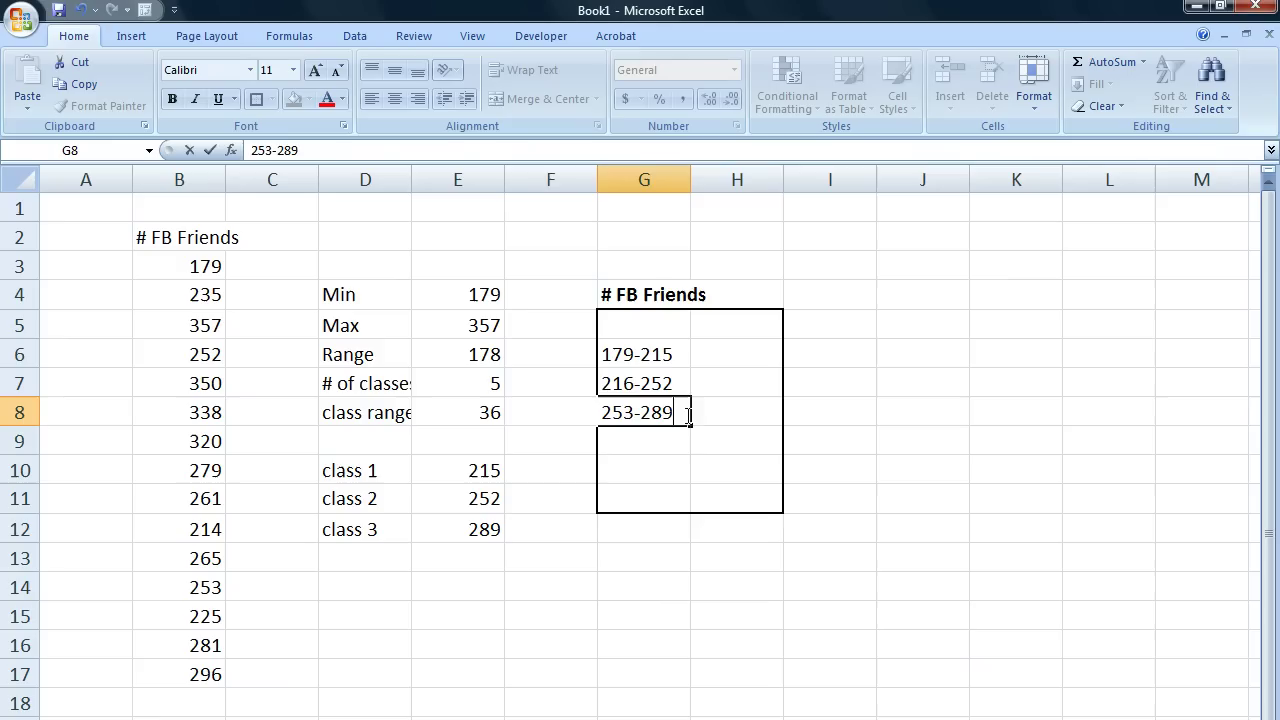
key(Return)
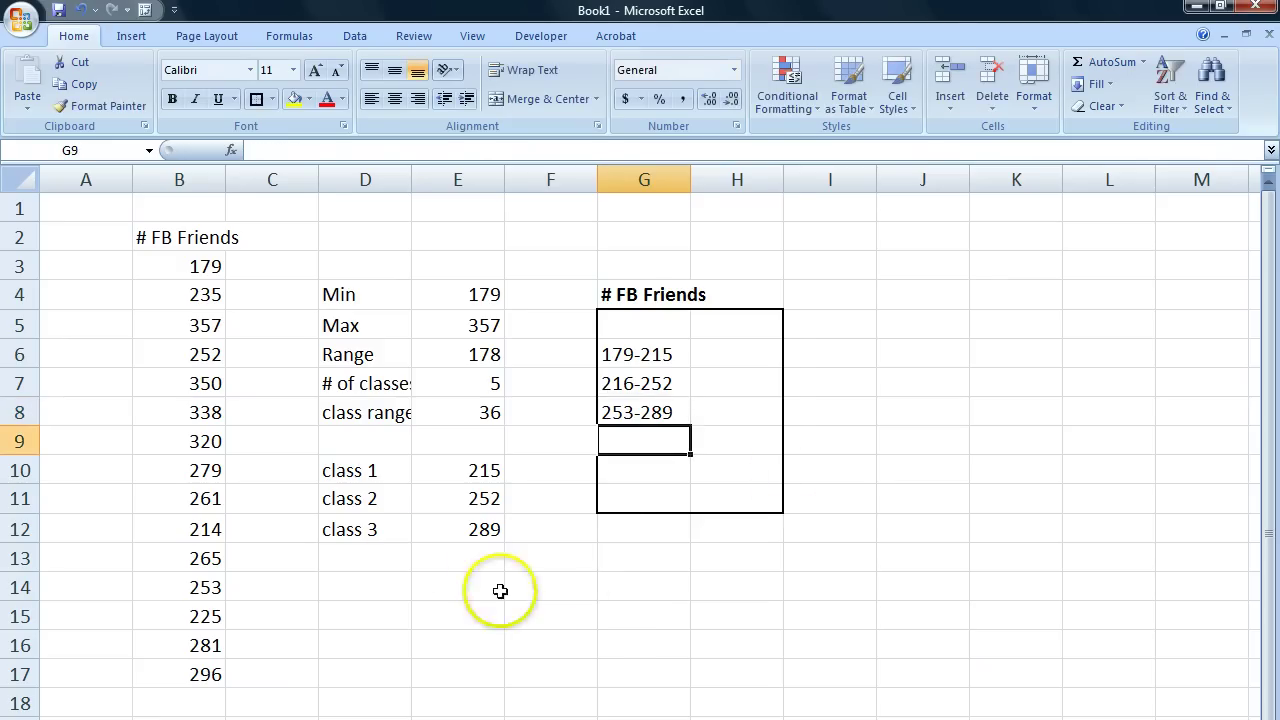
Label cell D13 "class 4" and calculate its upper limit in E13 with =290+E8
click(403, 559)
text(class)
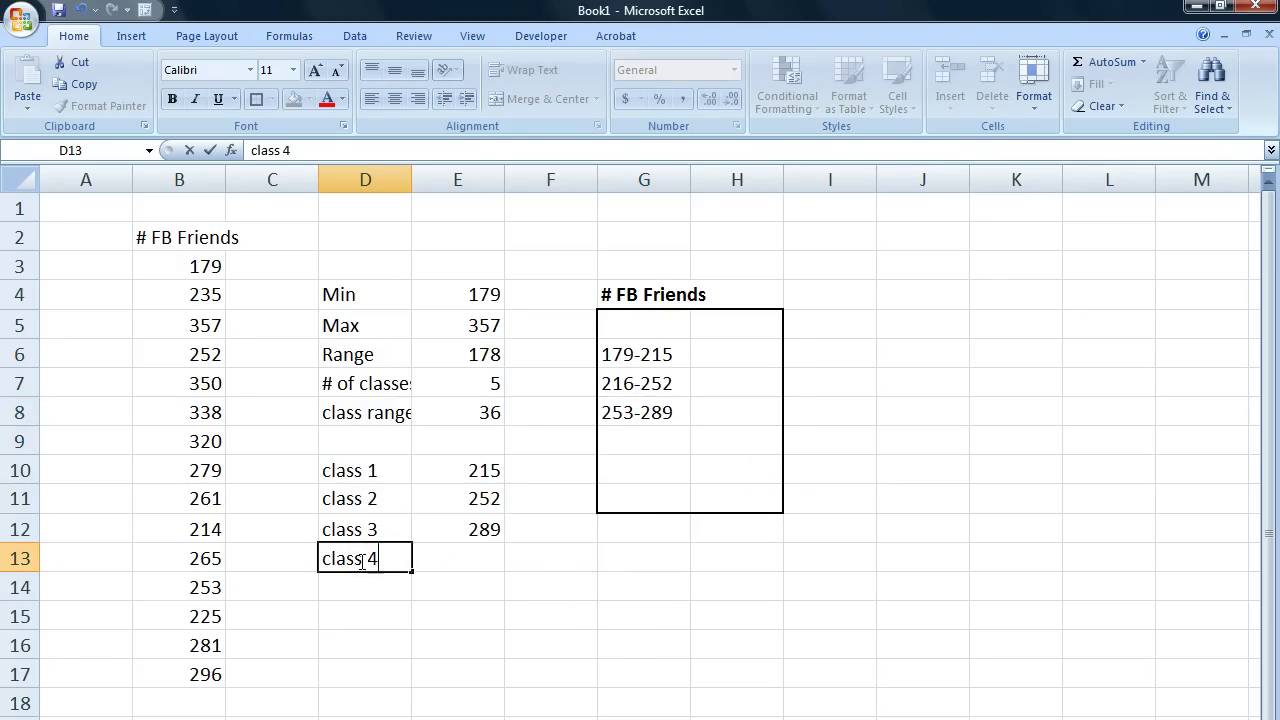
text( 4)
key(Tab)
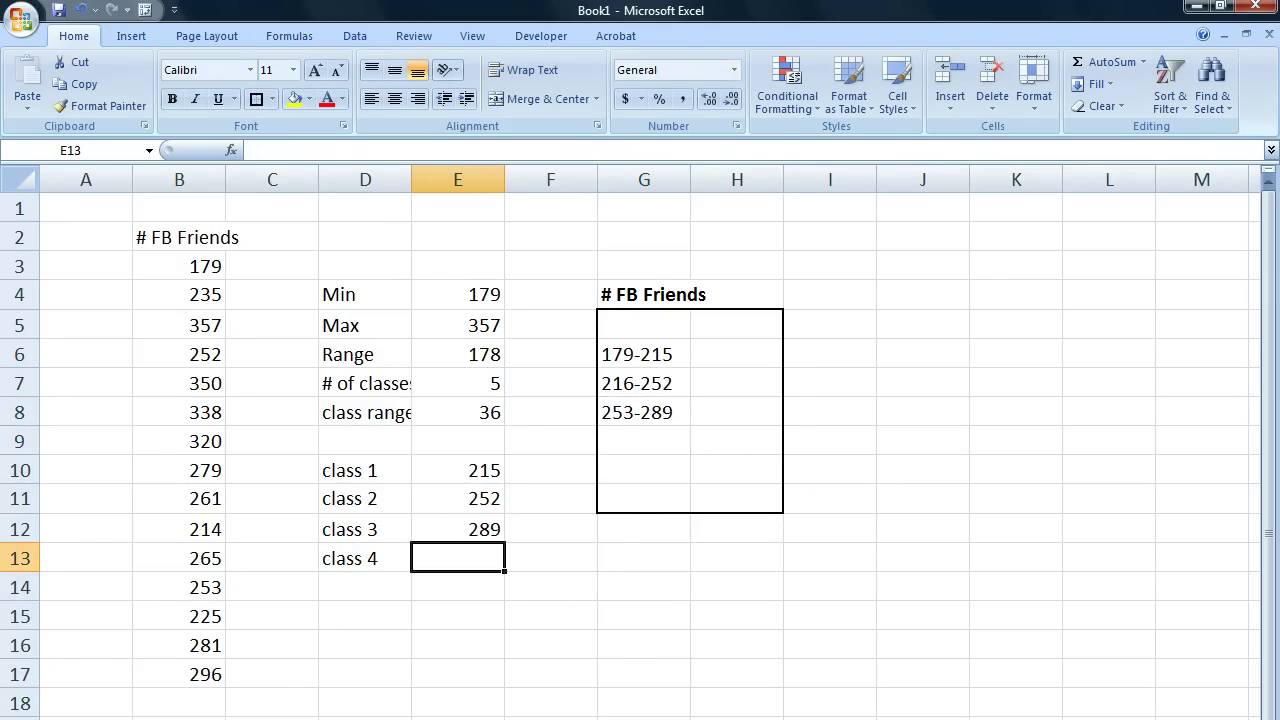
text(=290)
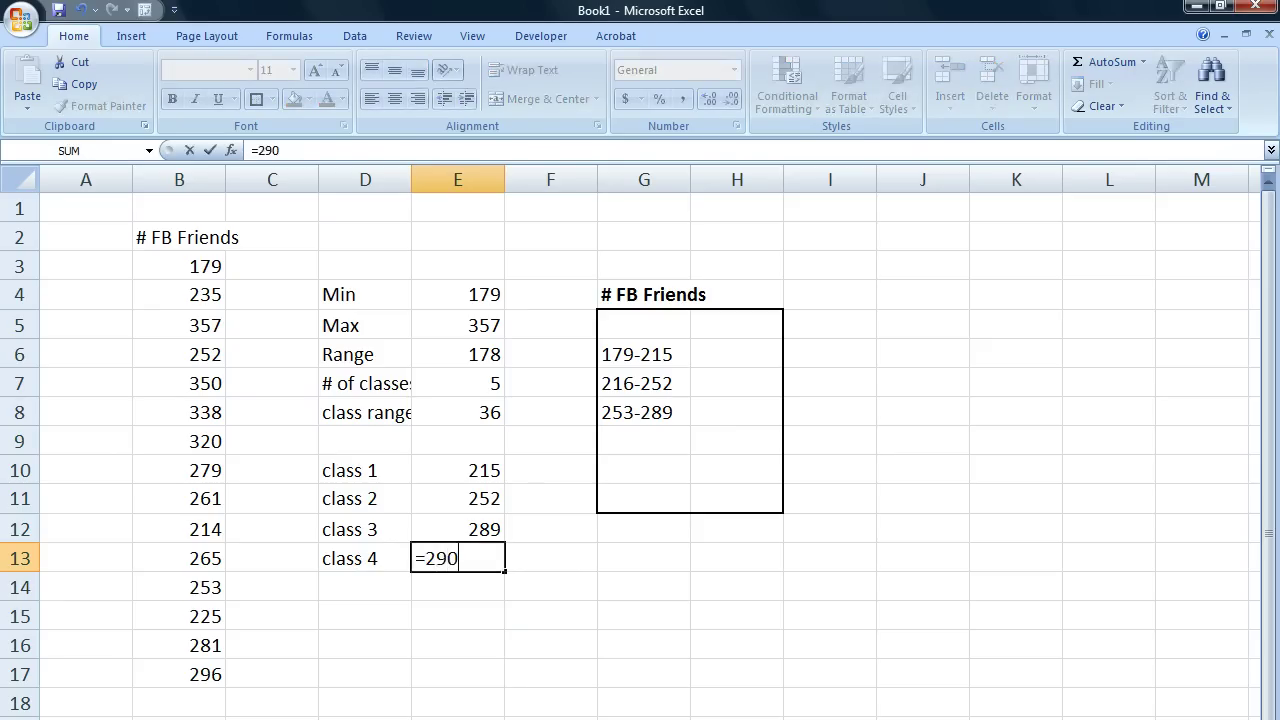
text(+)
click(458, 412)
key(Return)
Enter the fourth class interval 290-326 in cell G9 of the table
click(458, 558)
click(632, 443)
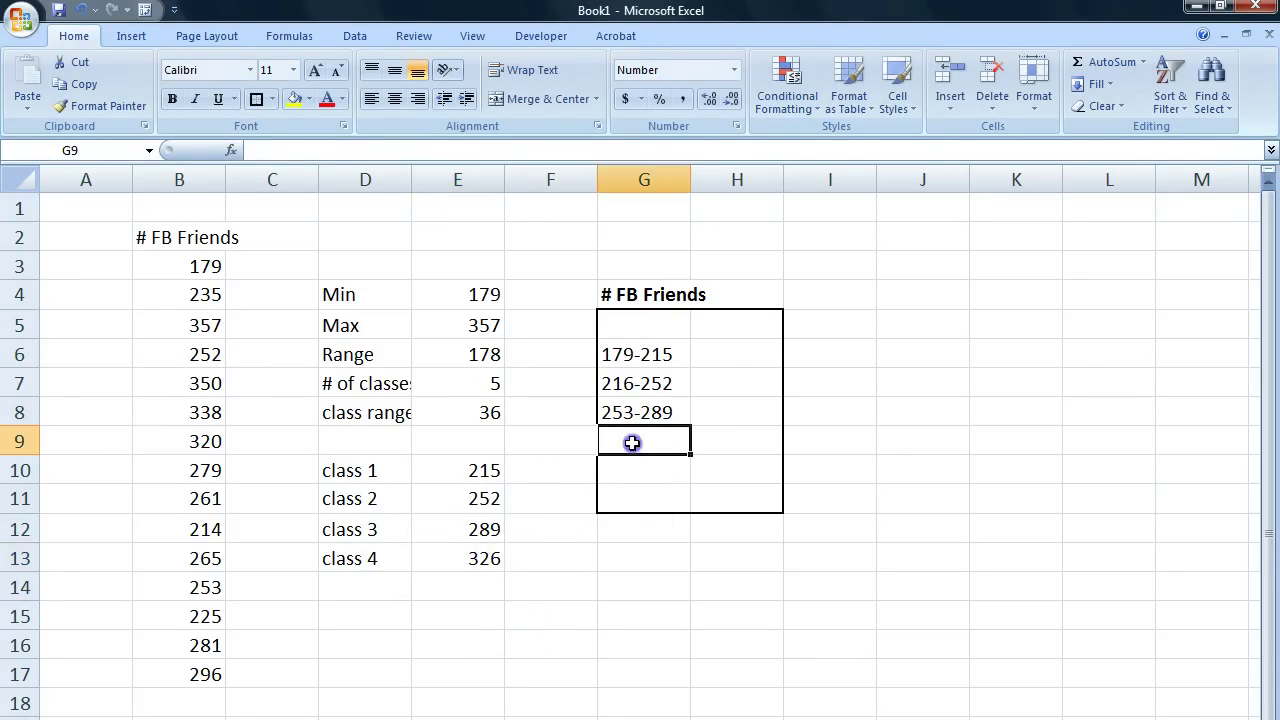
text(290-326)
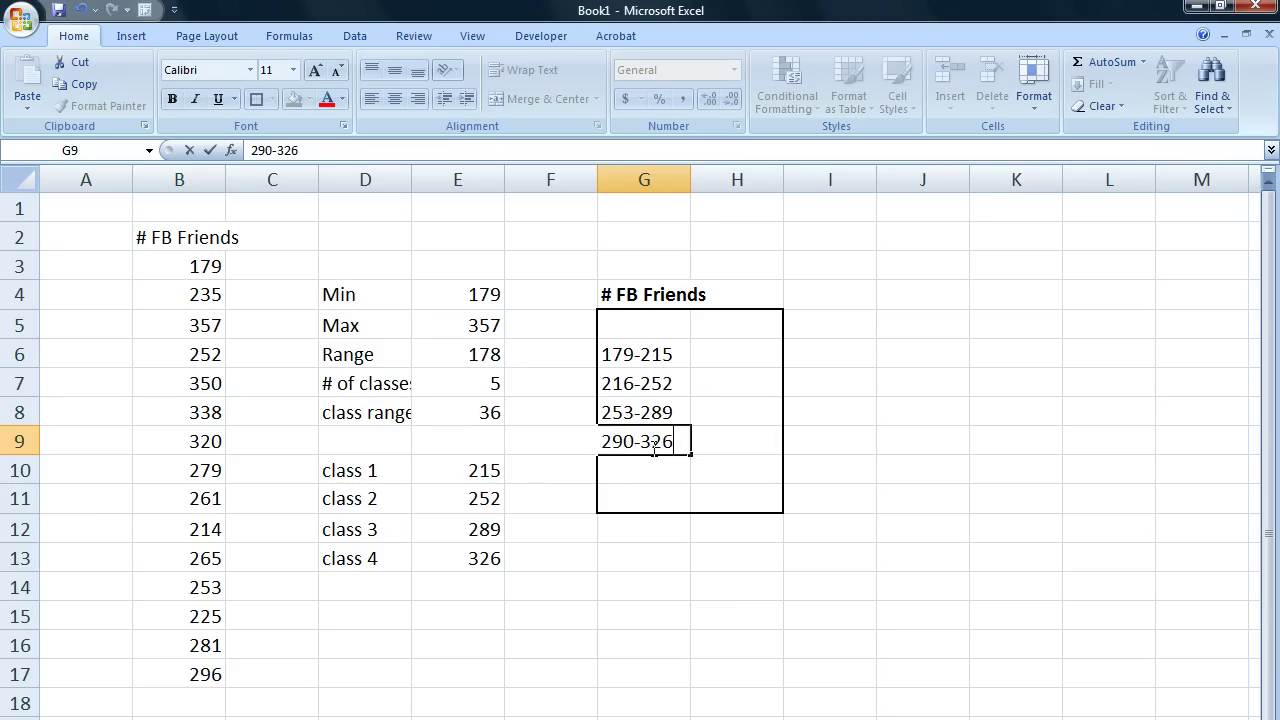
key(Return)
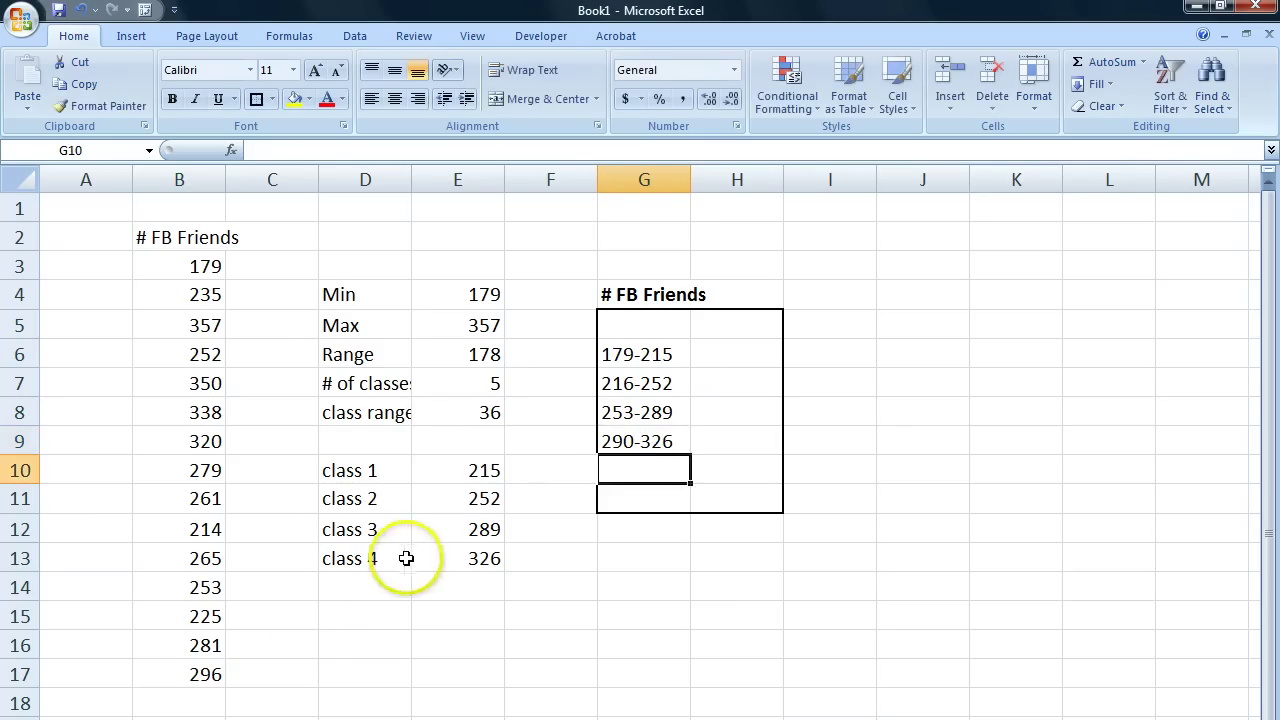
Label cell D14 "class 5" and calculate its upper limit in E14 with =327+E8
click(346, 592)
text(class )
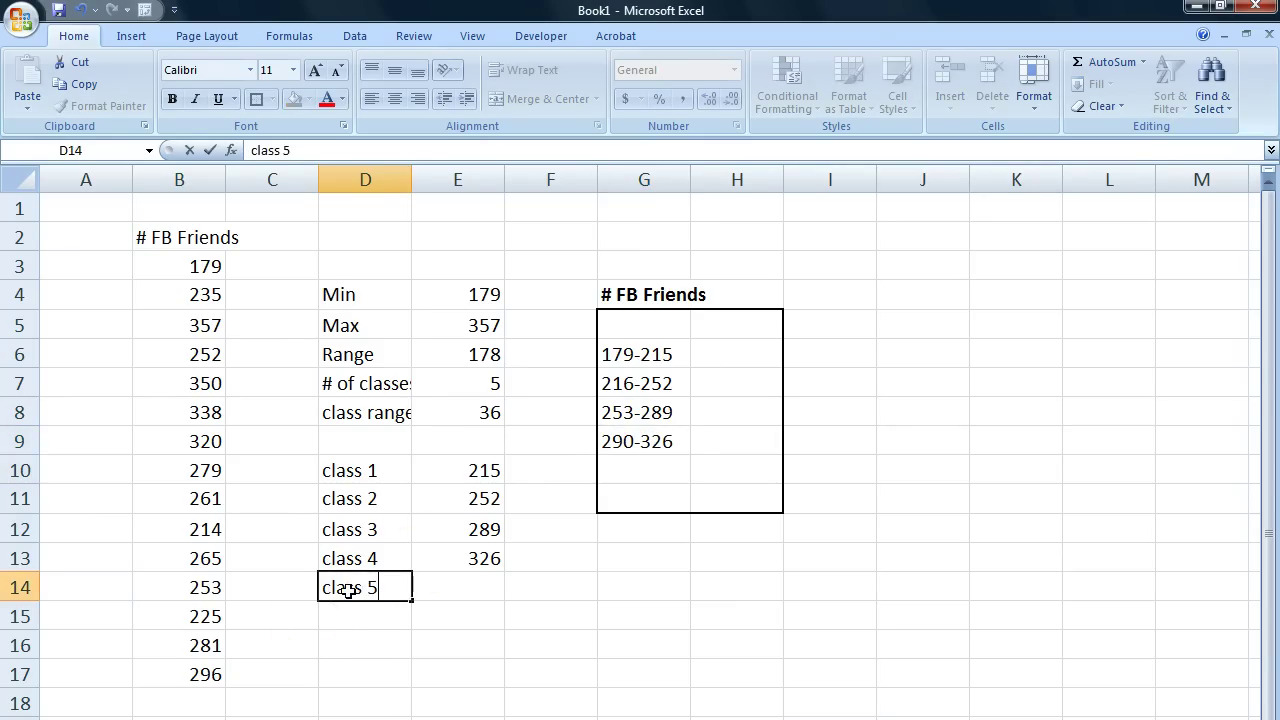
text(5)
key(Tab)
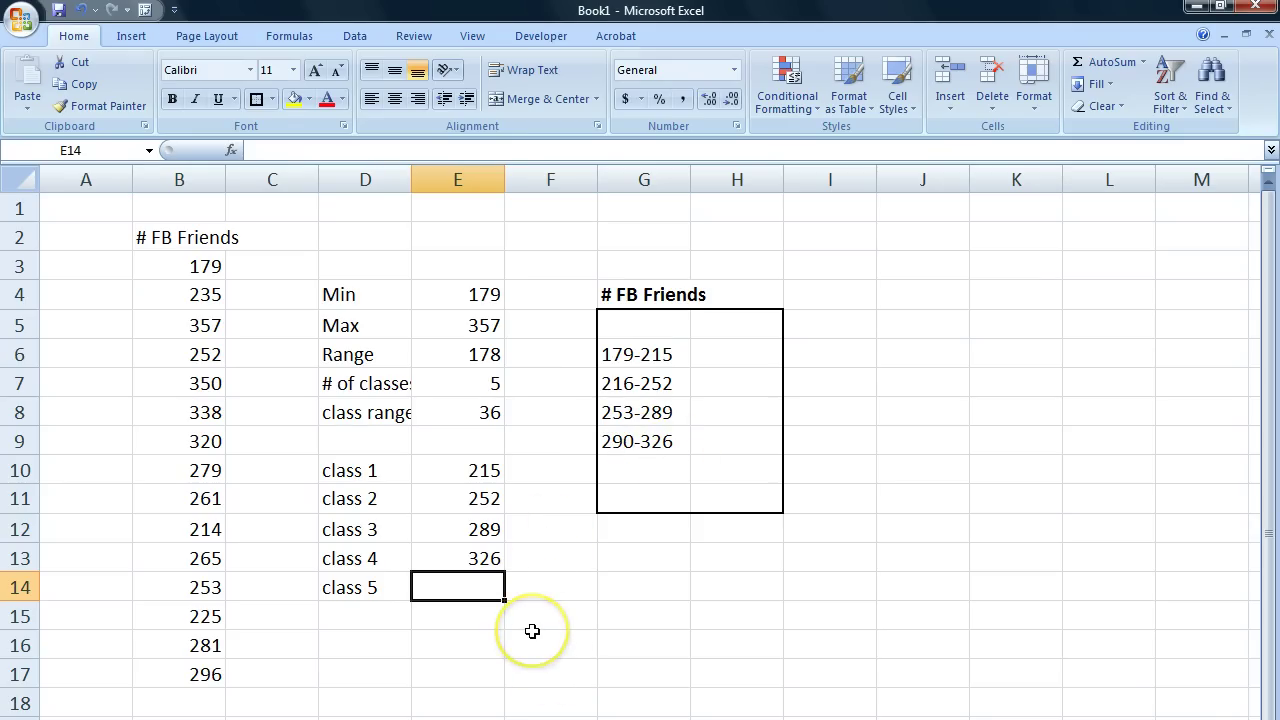
text(=327+)
click(480, 408)
key(Return)
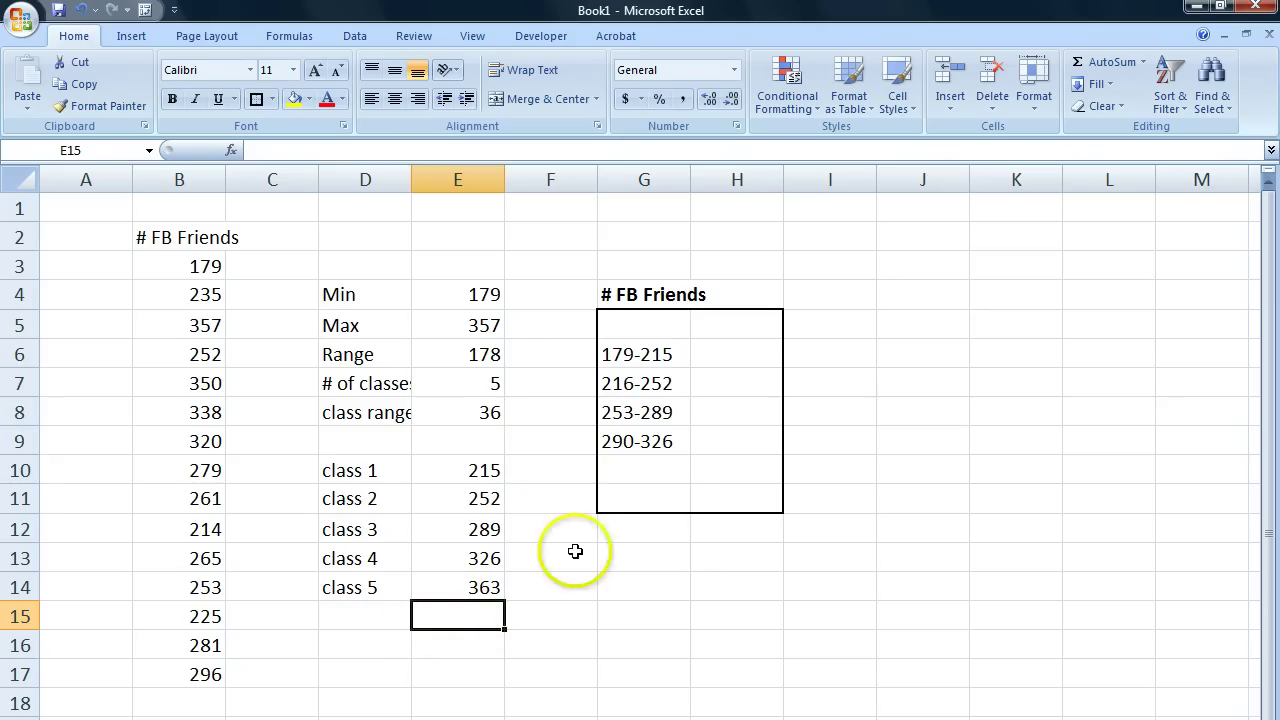
click(440, 588)
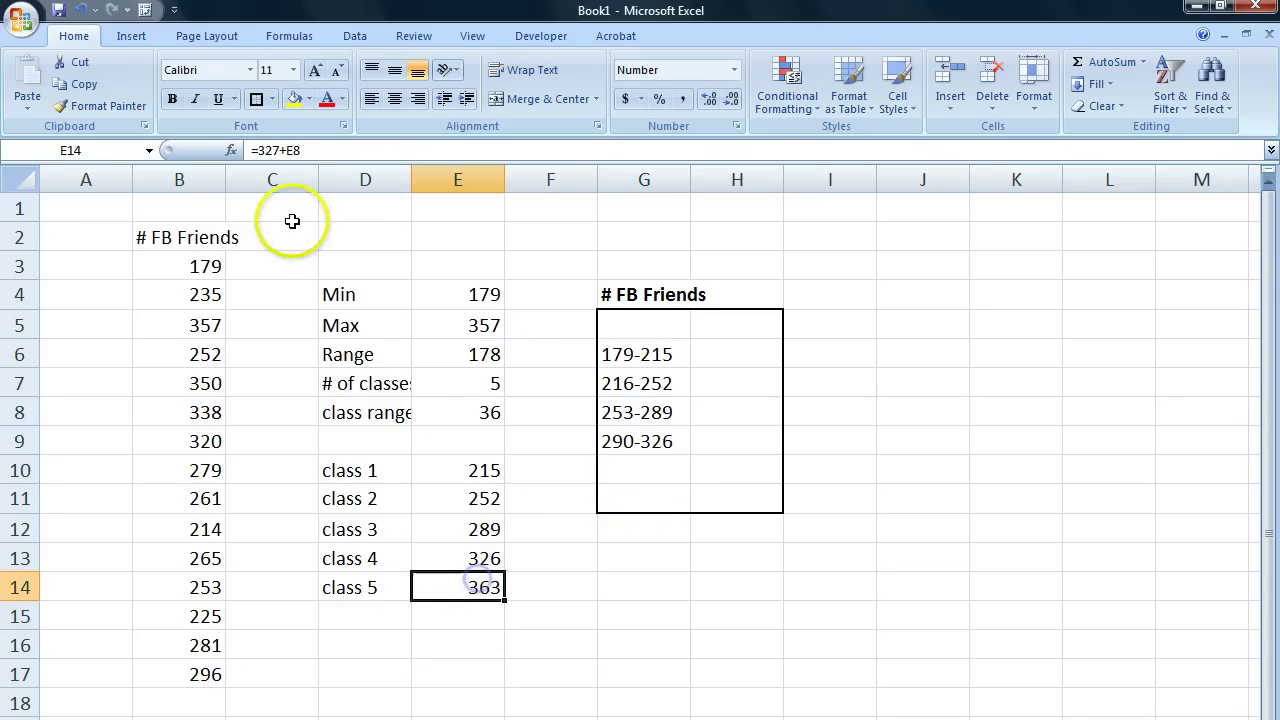
double_click(466, 592)
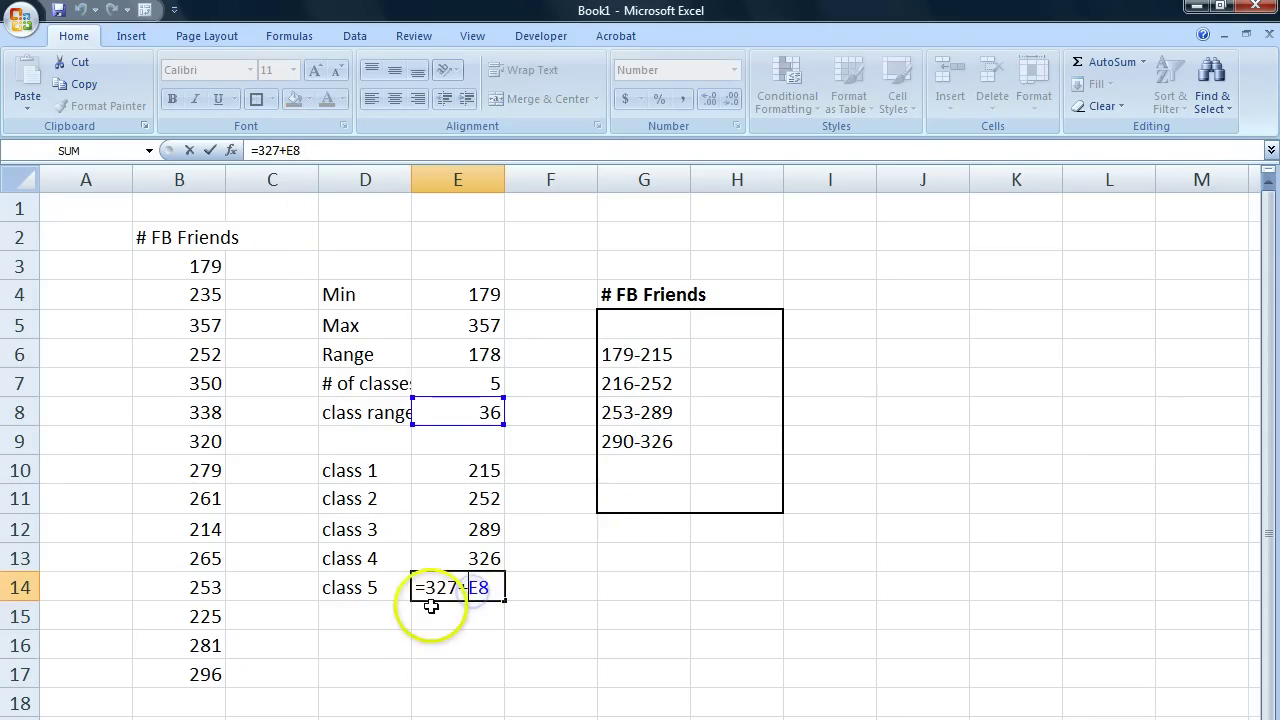
key(Return)
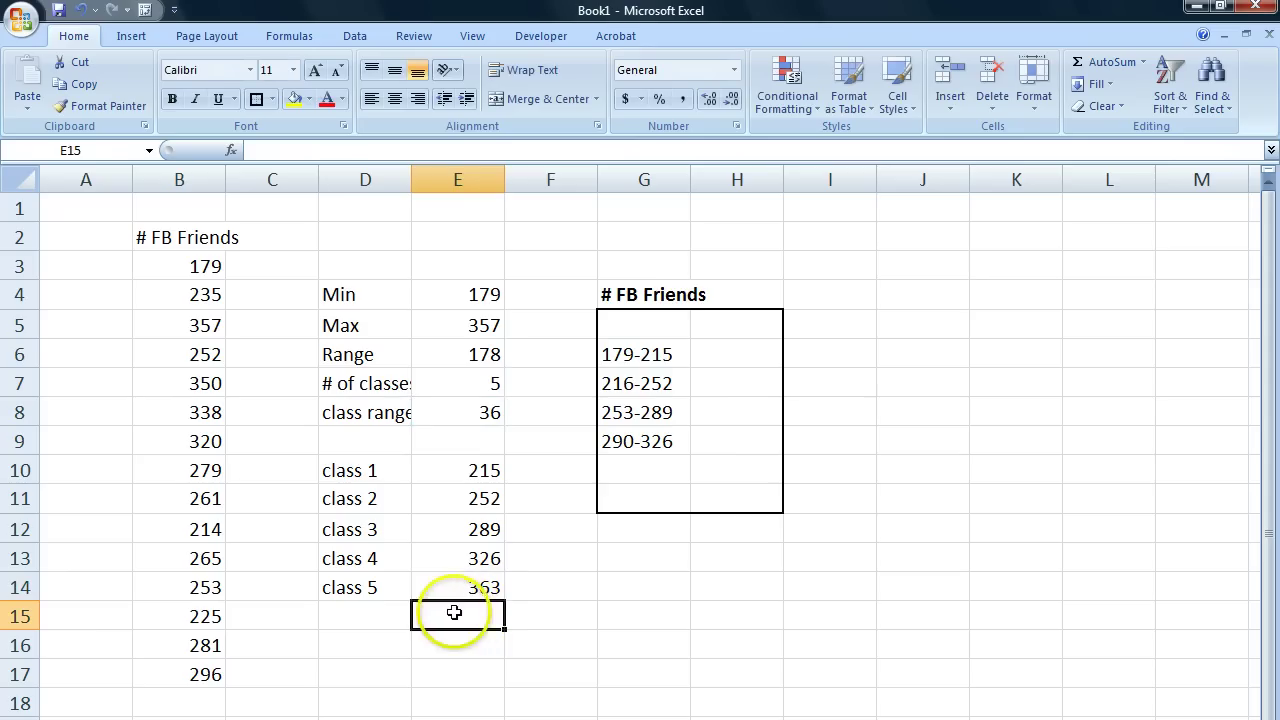
Enter the fifth class interval 327-363 in cell G10 and the row label "Total" in G11
click(657, 467)
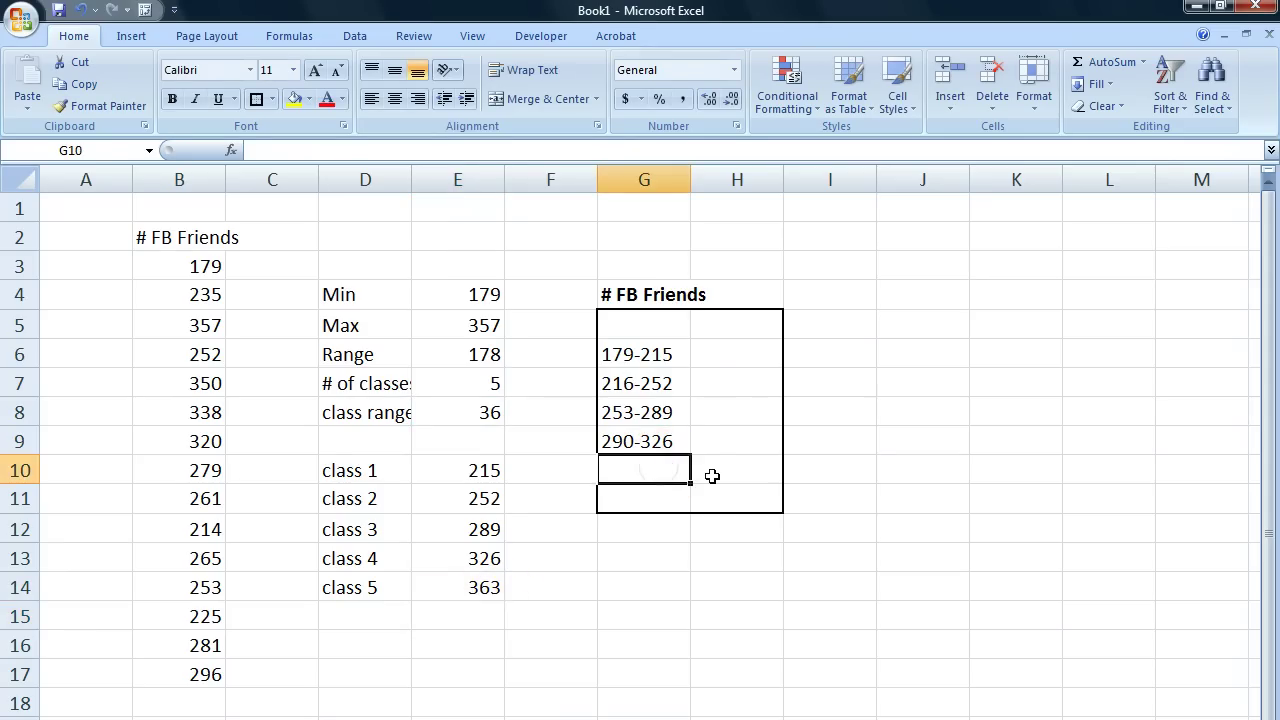
text(327-363)
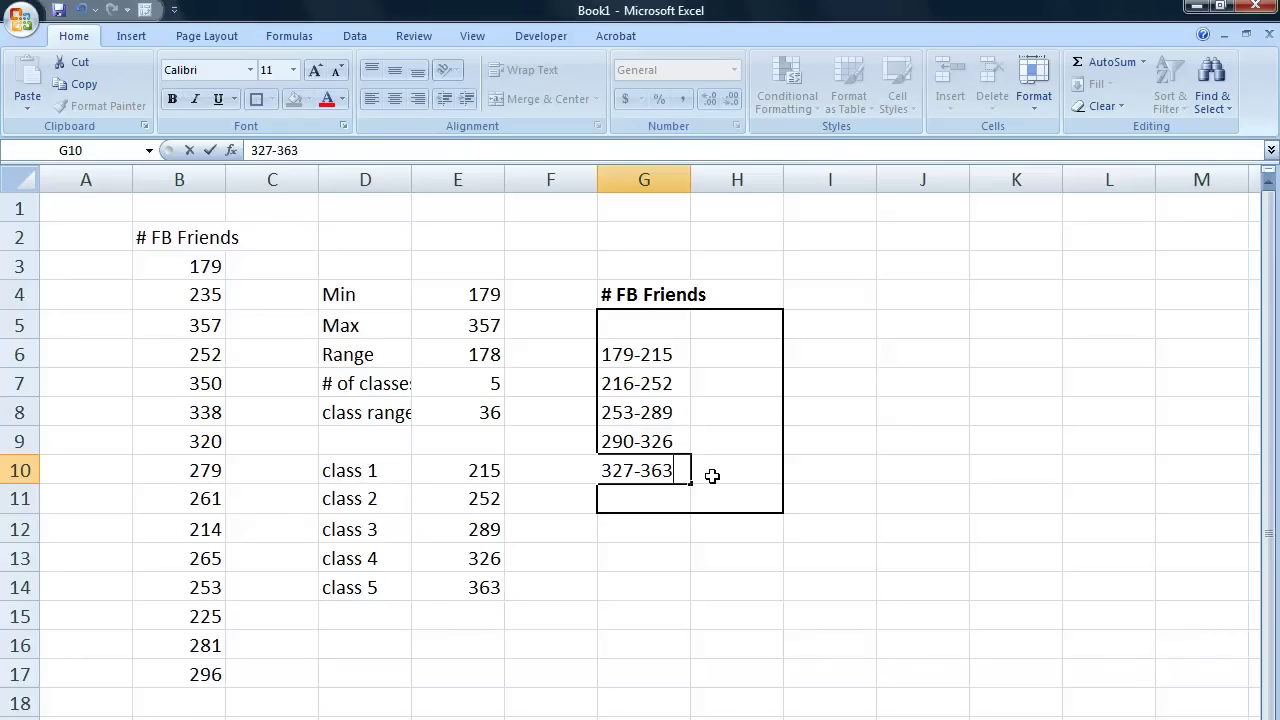
key(Return)
text(Total)
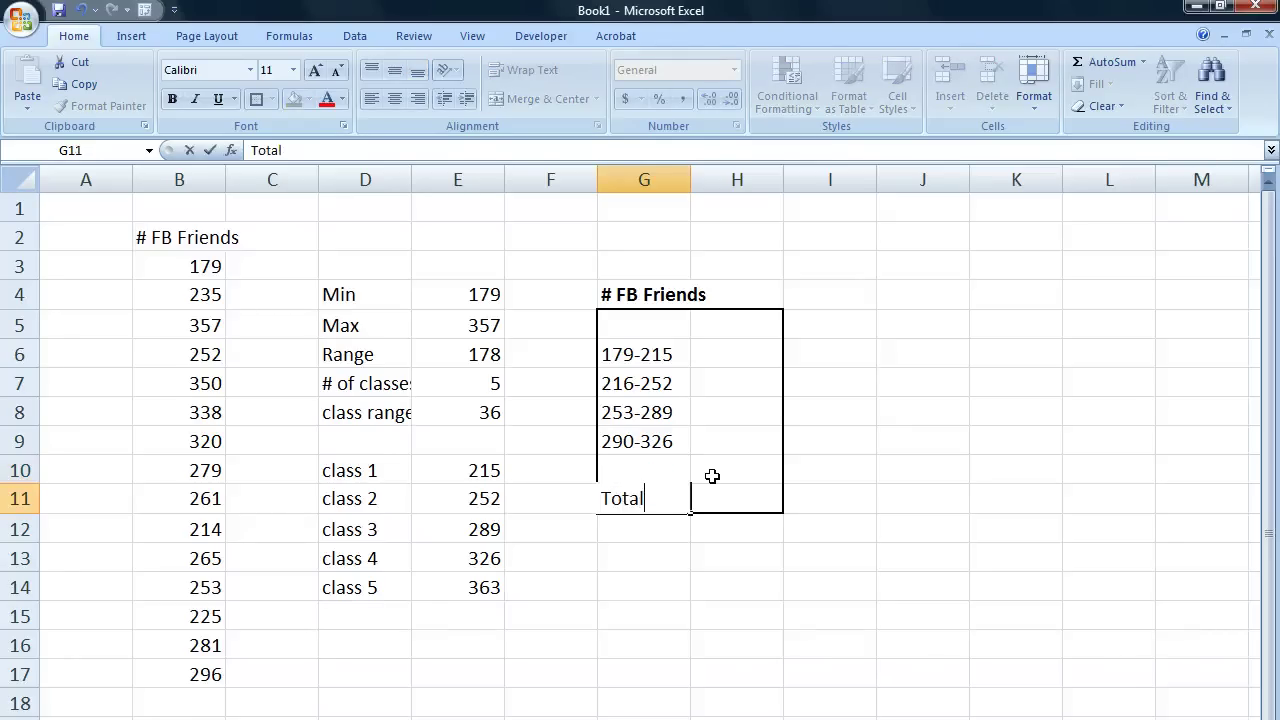
key(Return)
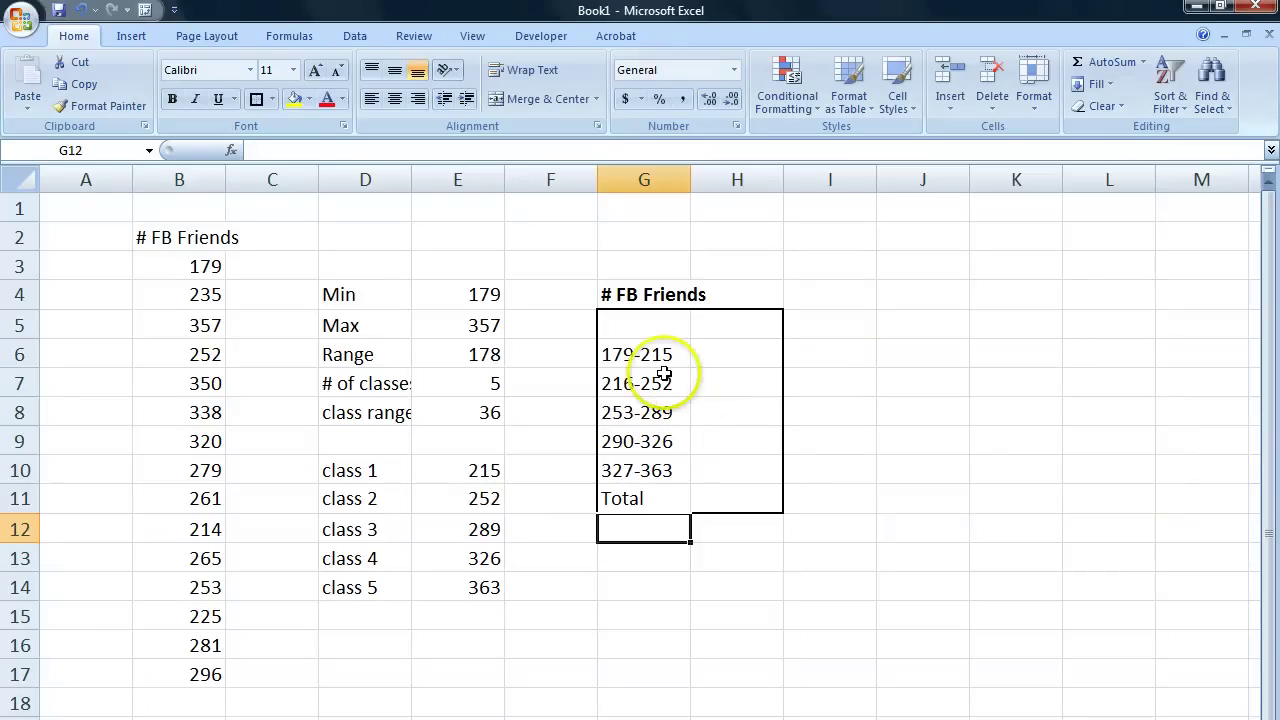
Add the column heading "Frequency" in cell H5 of the table
drag(654, 362, 643, 478)
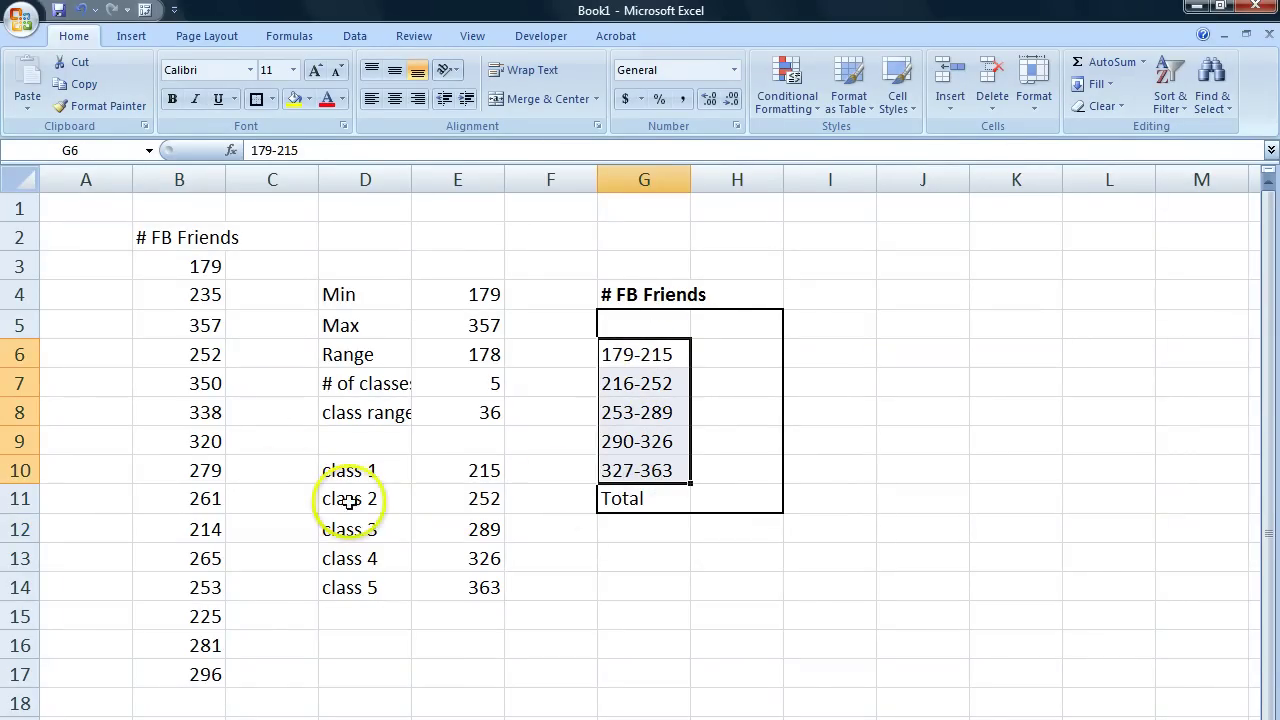
click(734, 328)
text(Frequency)
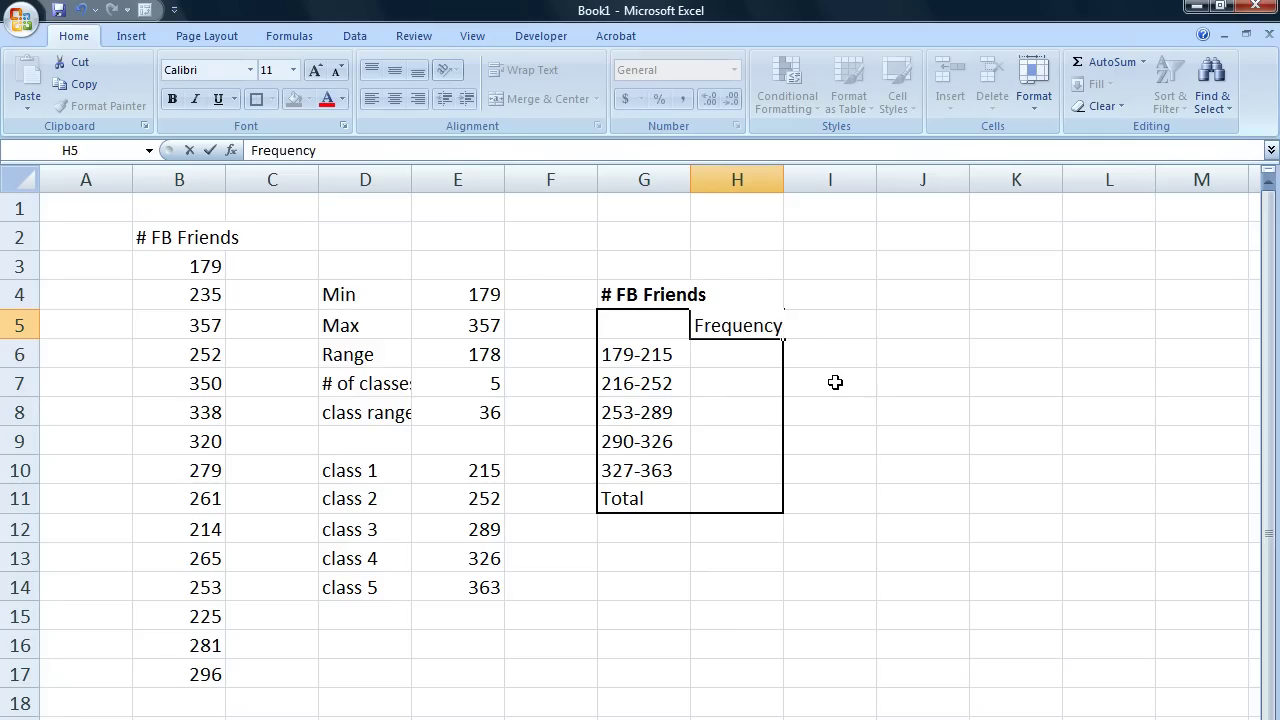
click(835, 382)
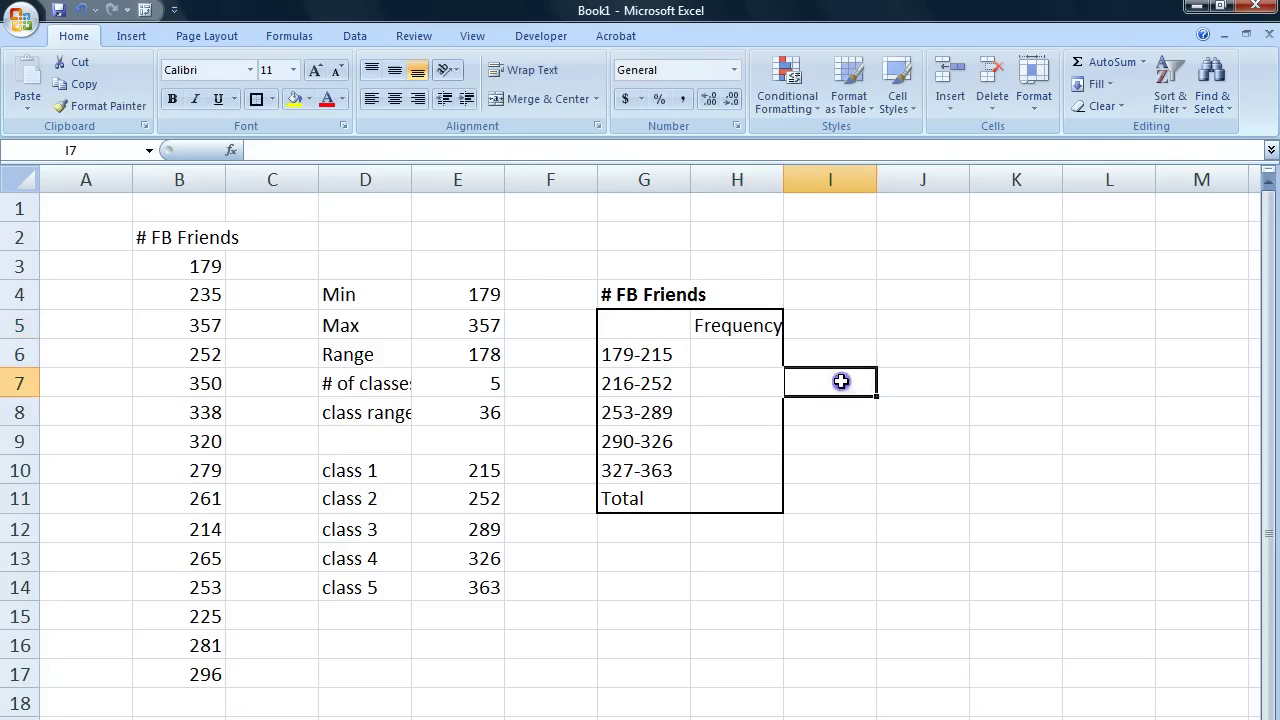
Count the 179-215 class frequency in cell H6 with =COUNTIF(B3:B17, "<="&E10)
click(722, 358)
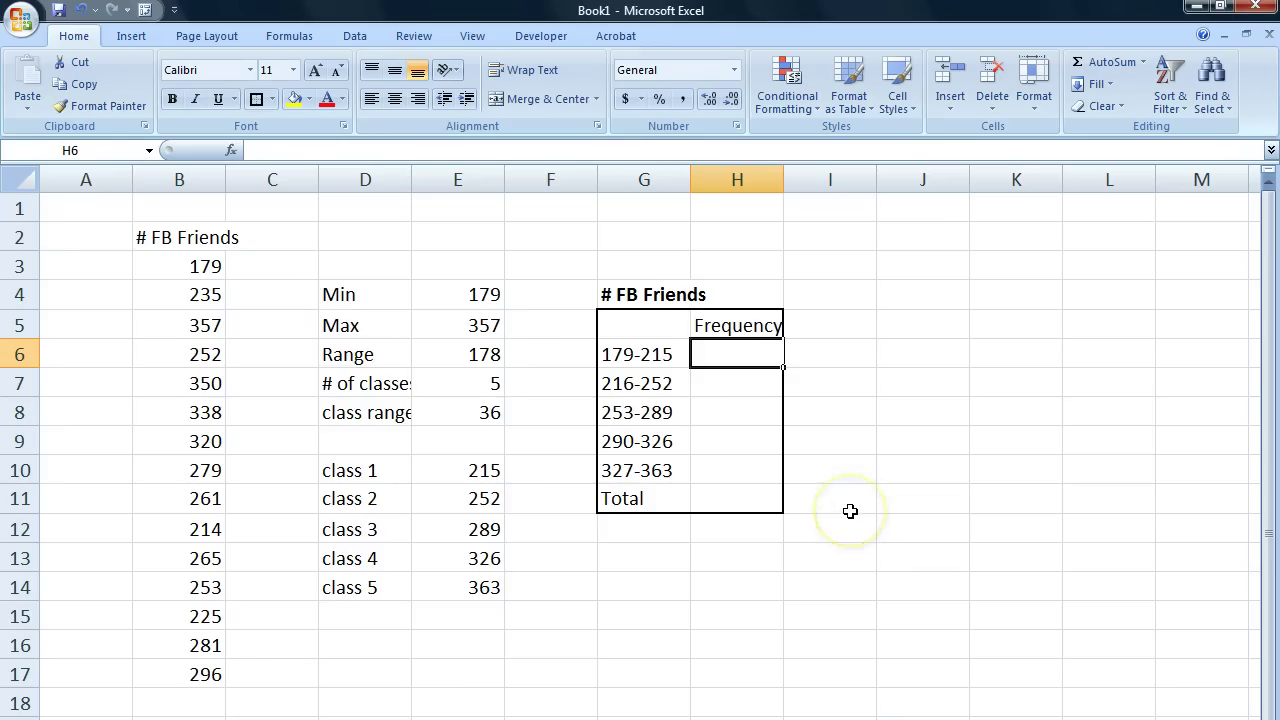
text(=COUNT)
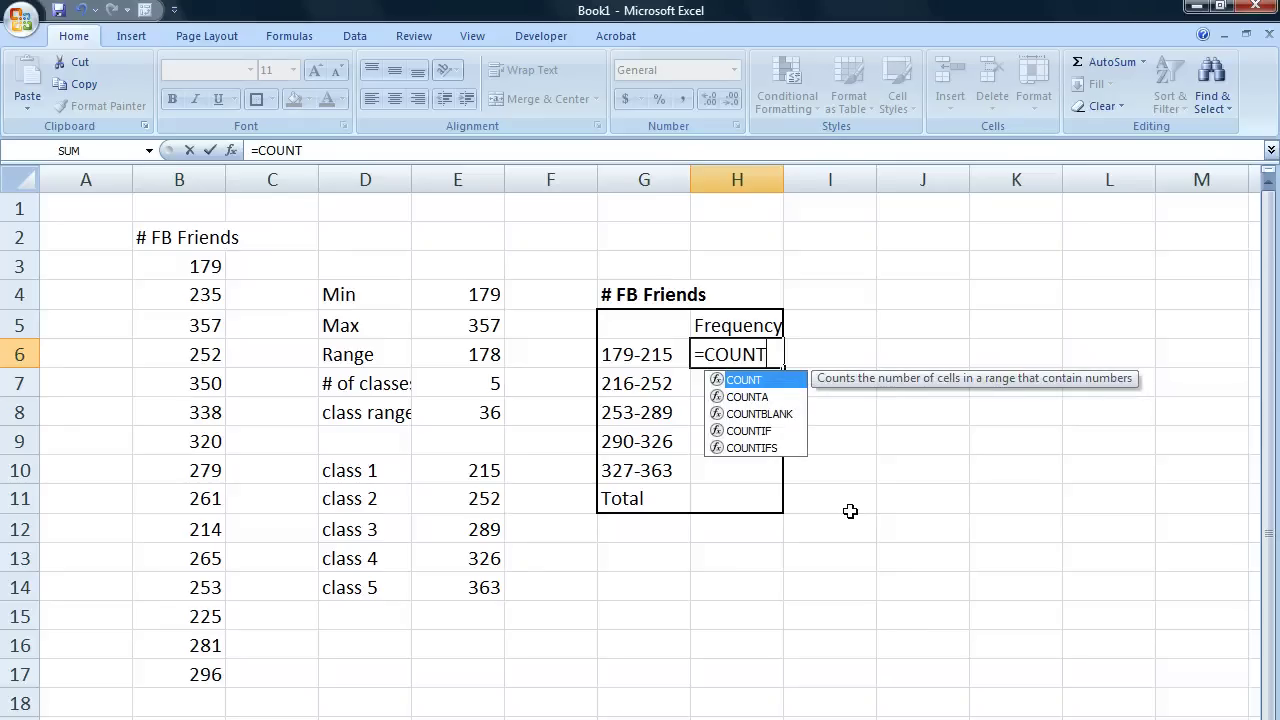
text(IF()
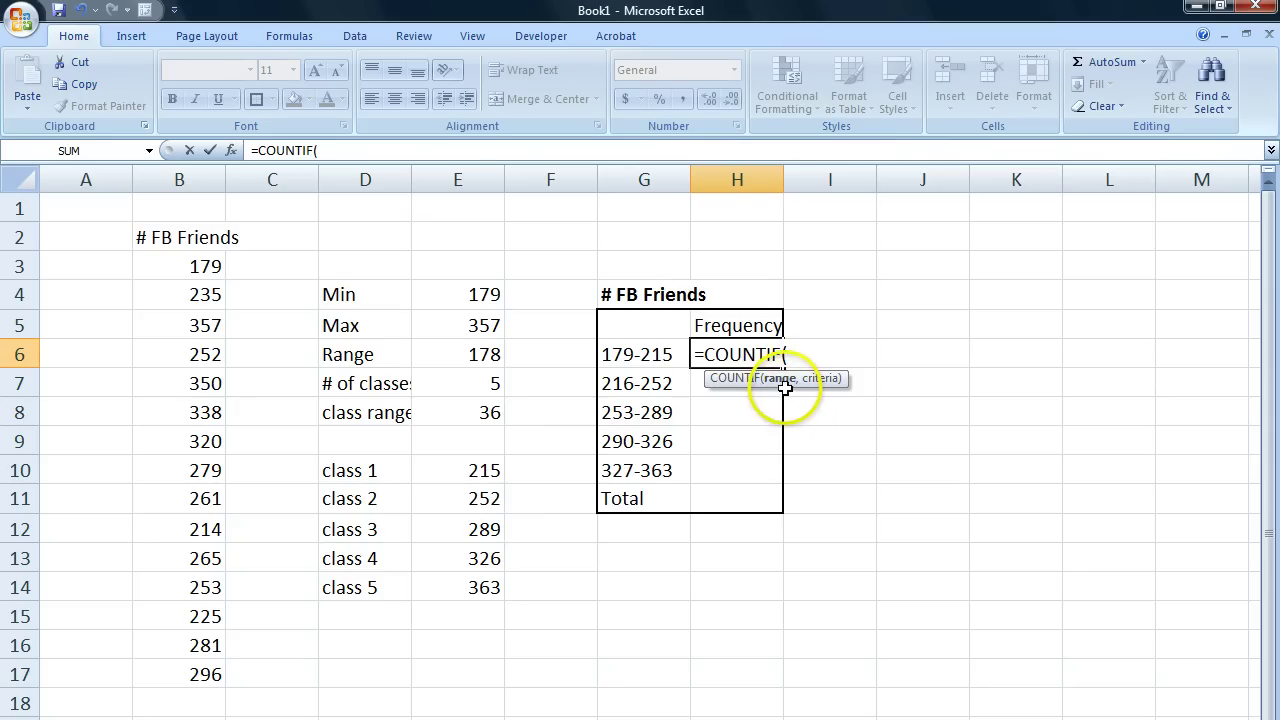
drag(178, 262, 204, 661)
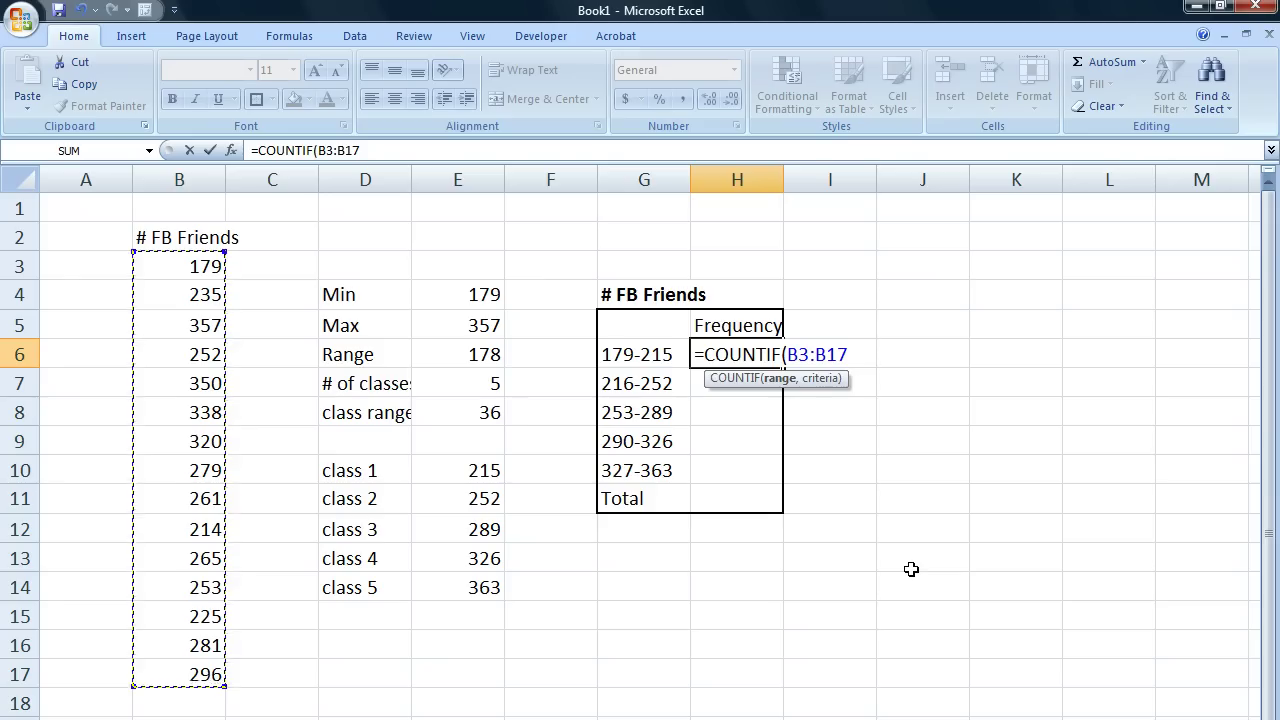
text(, "<="&)
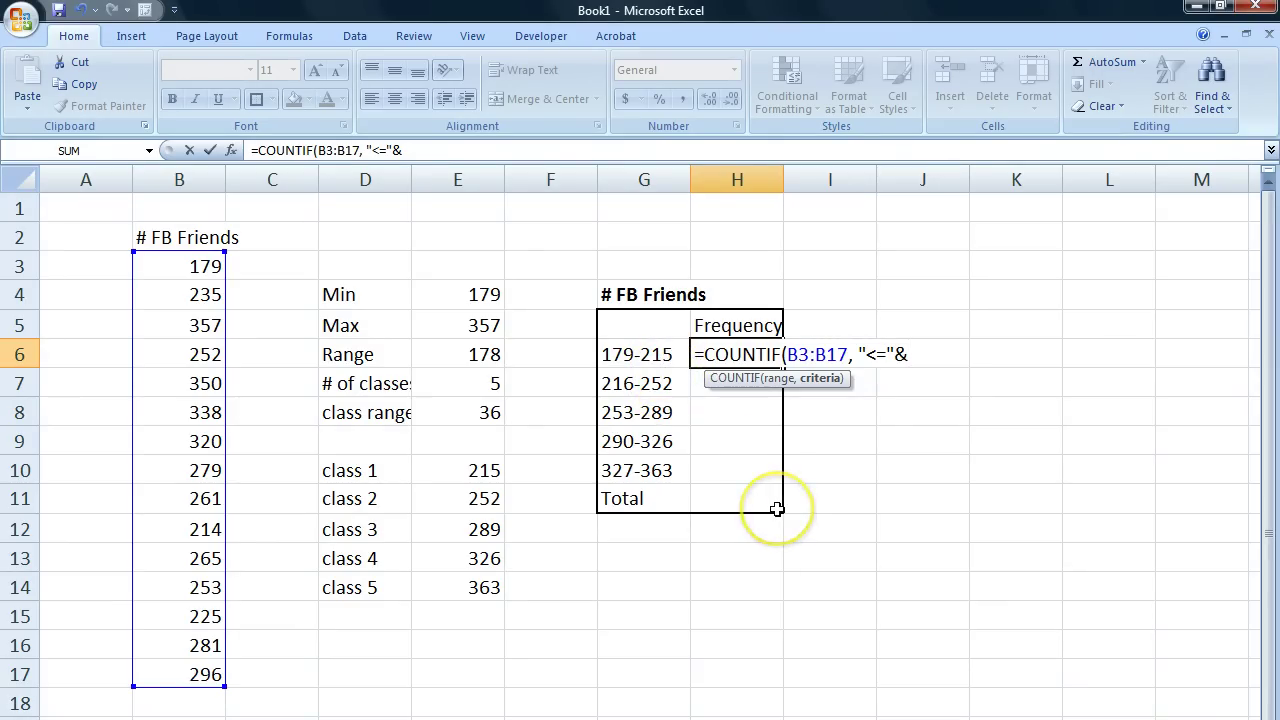
click(485, 472)
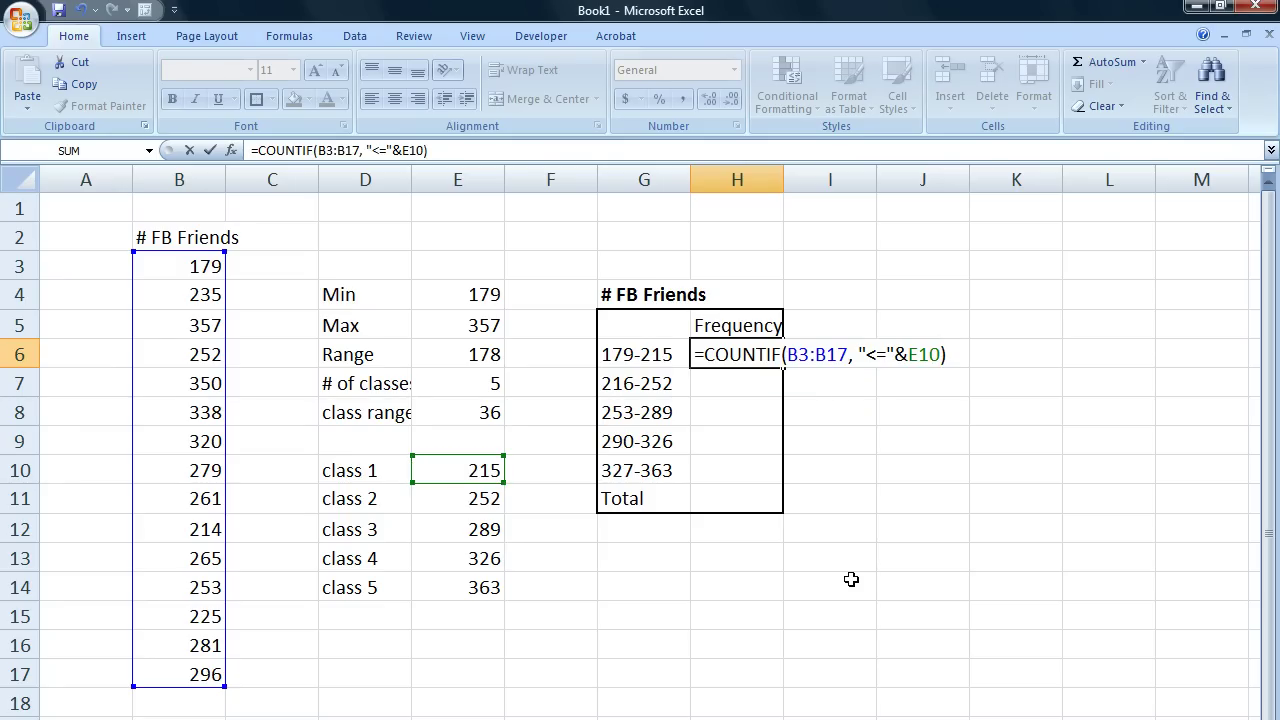
key(Return)
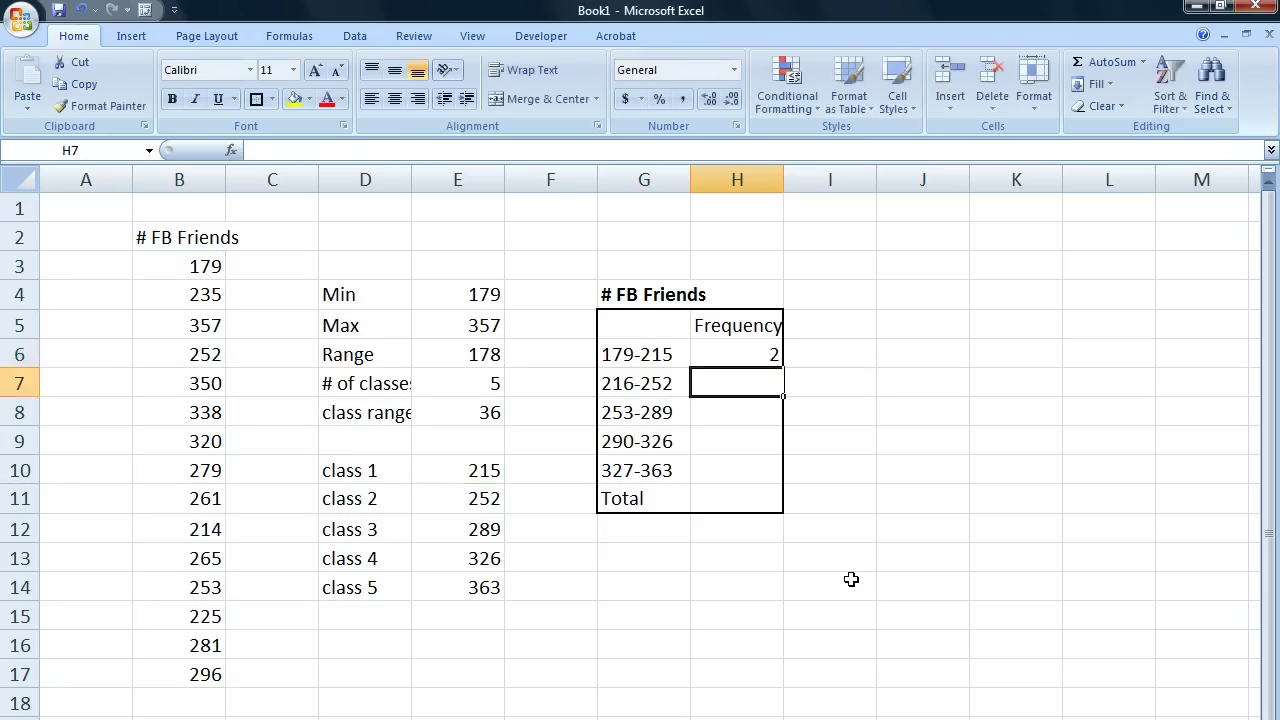
click(745, 356)
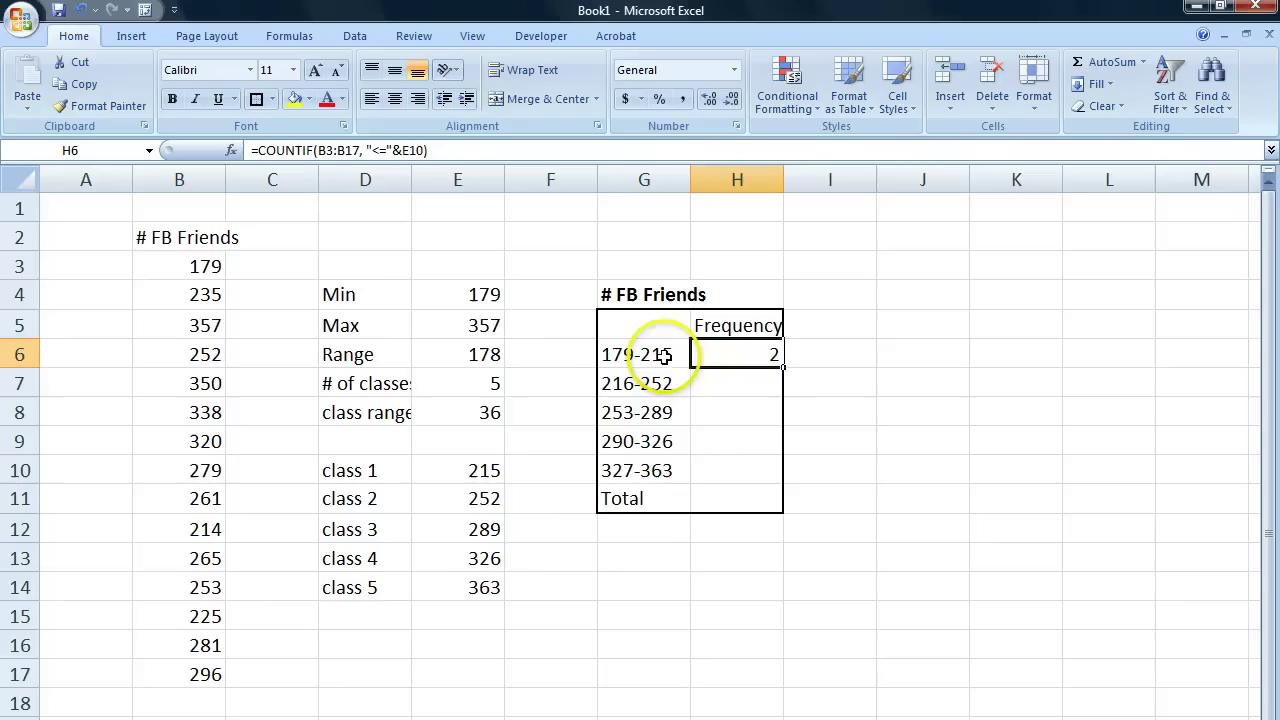
Count the 216-252 class frequency in cell H7 with =COUNTIF(B3:B17,"<="&E11)-H6
click(739, 385)
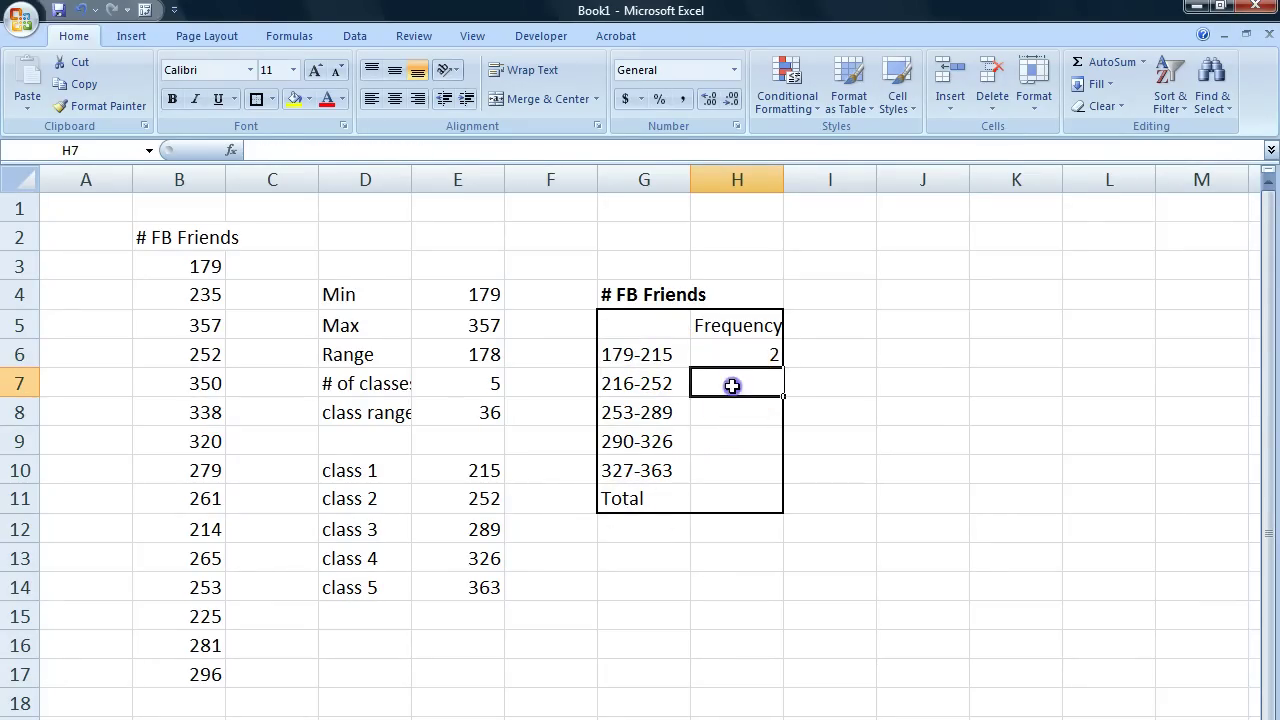
text(=COU)
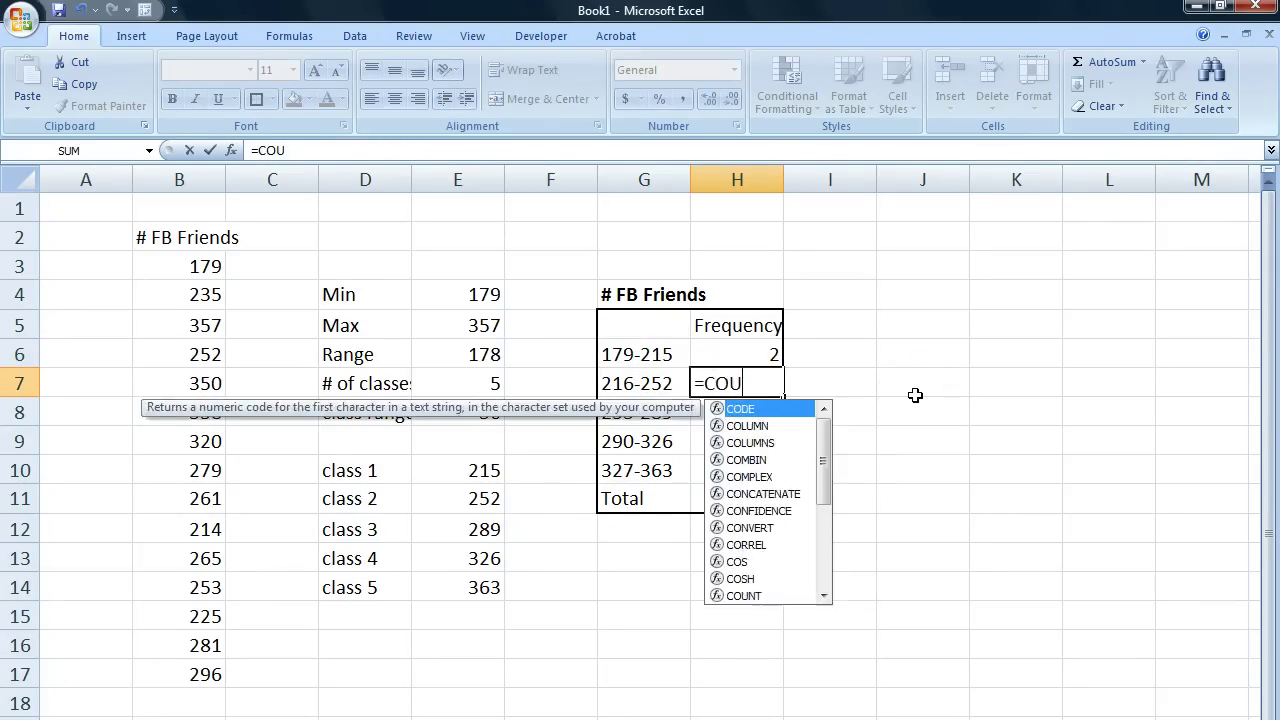
text(NTIF()
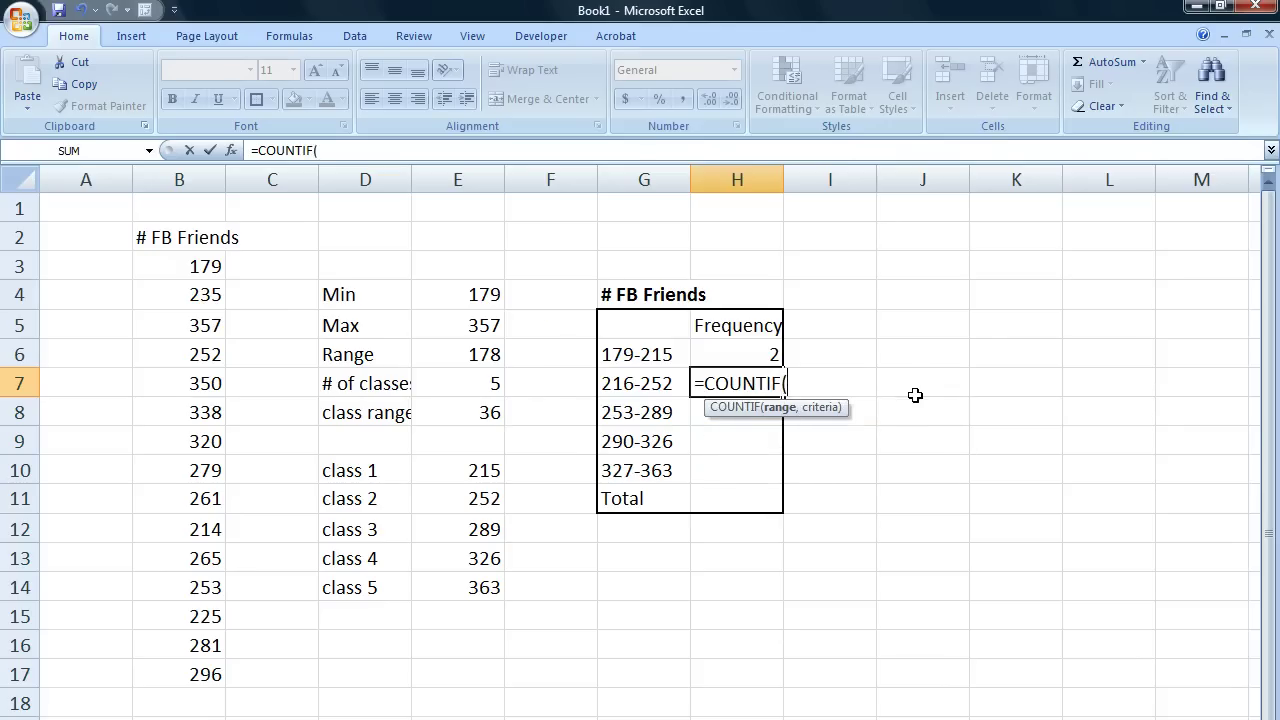
drag(199, 265, 185, 674)
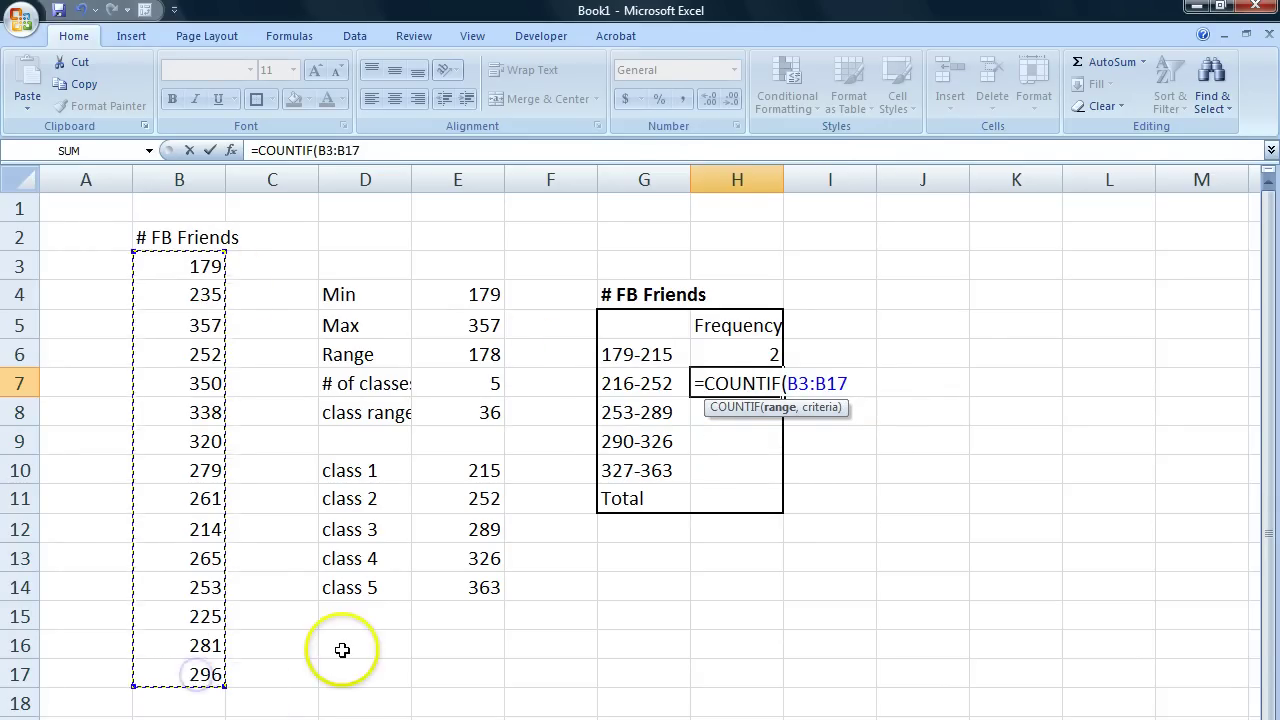
text(,"<="&)
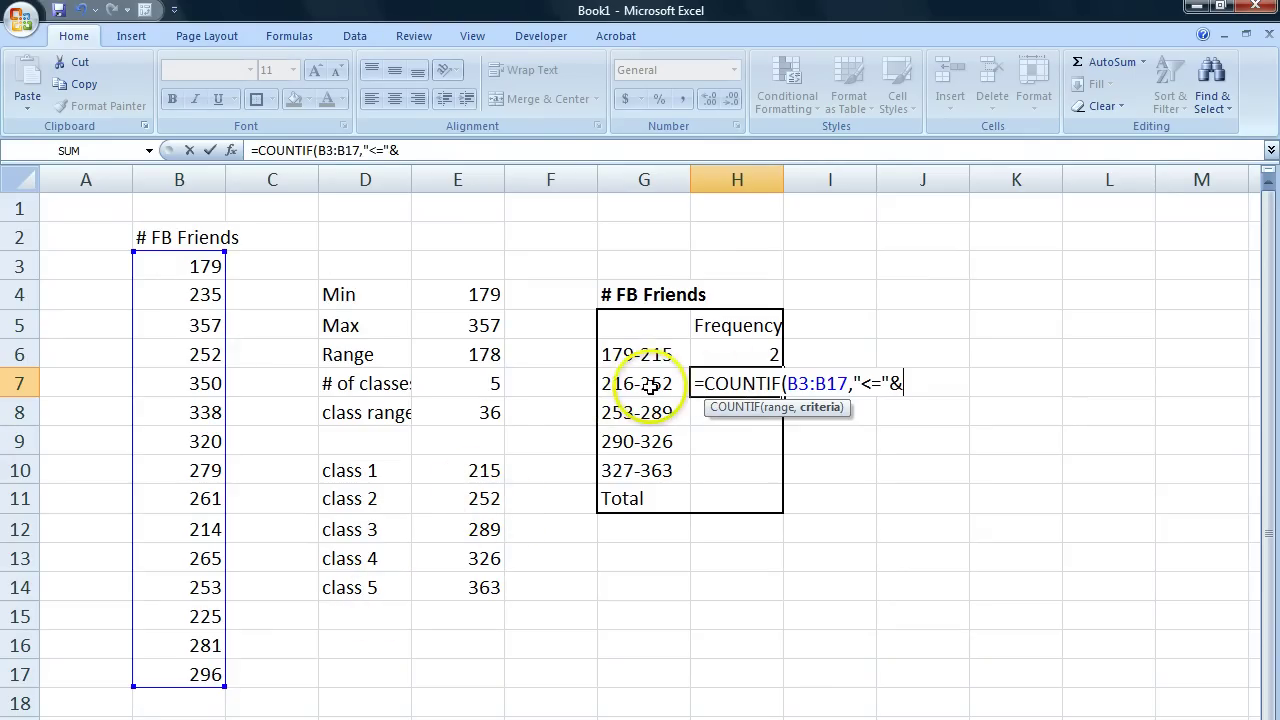
click(463, 499)
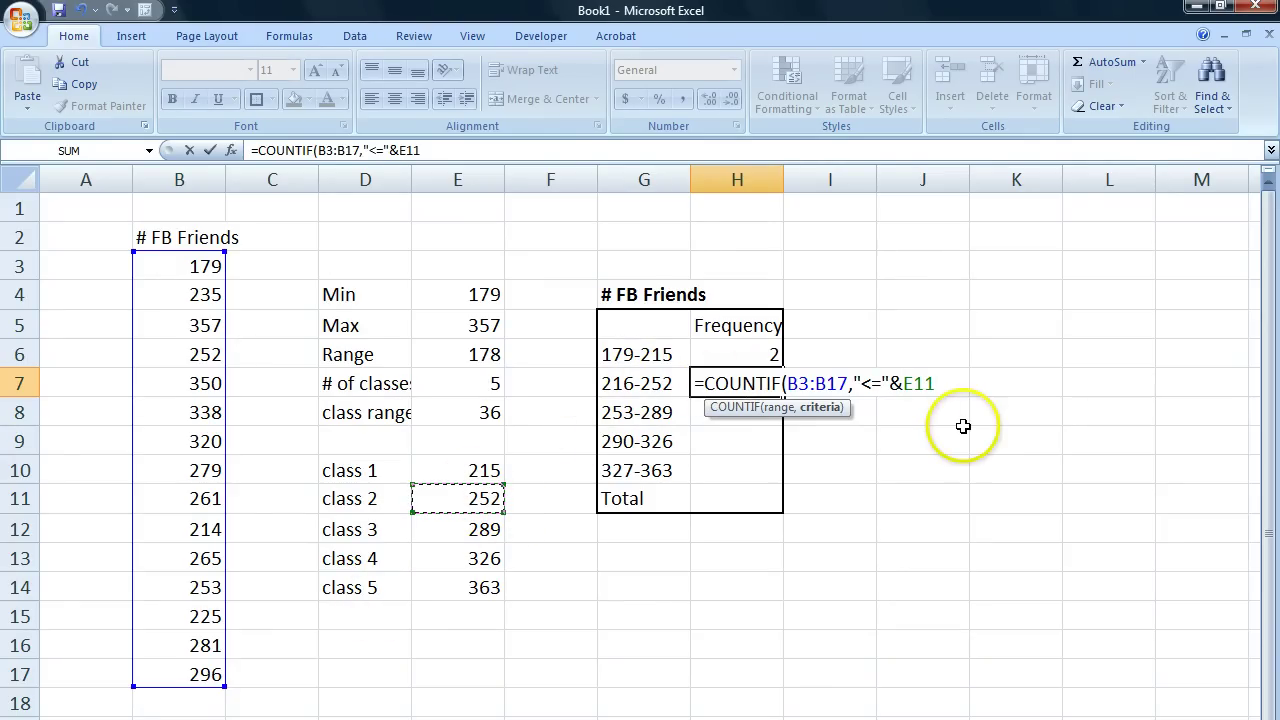
key(F2)
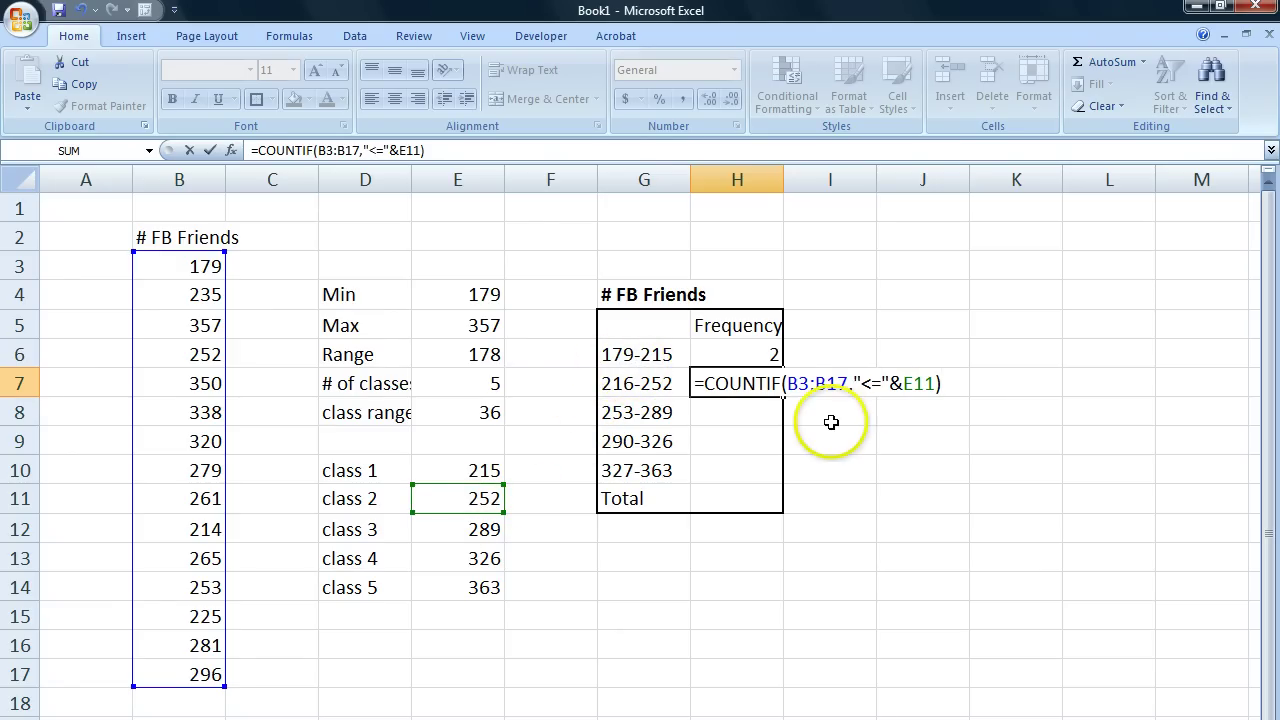
text(-)
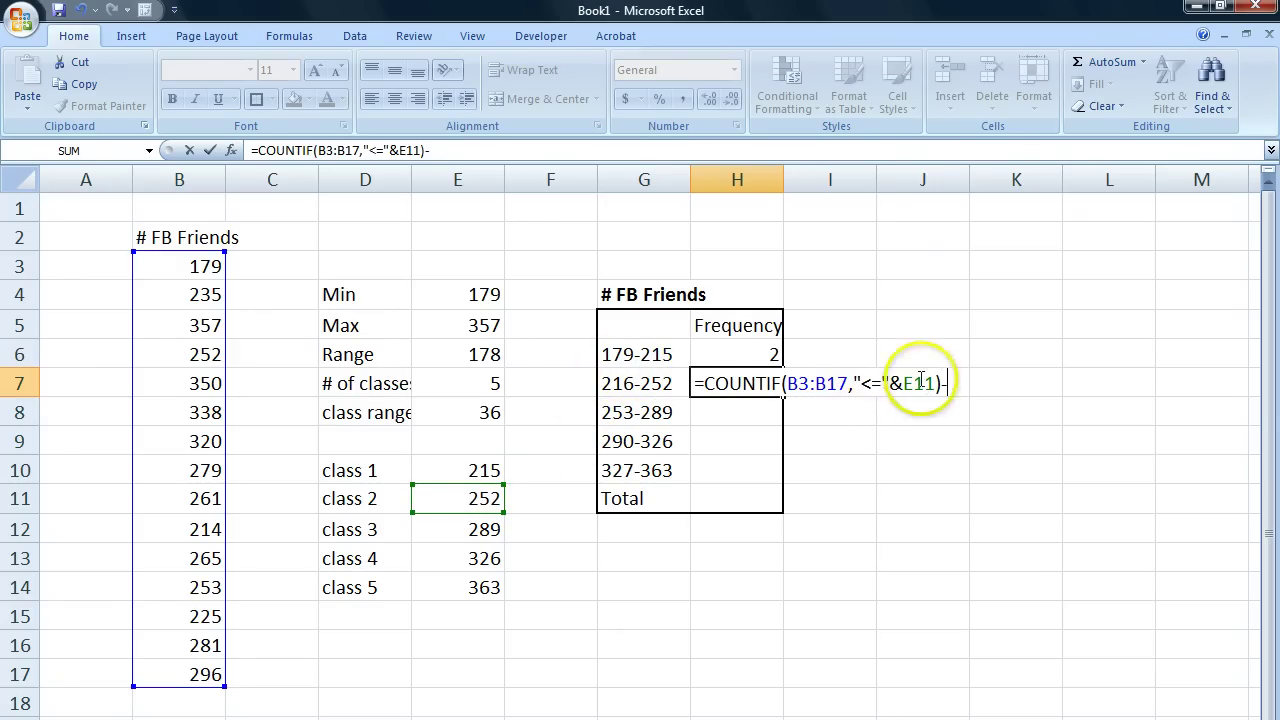
click(751, 354)
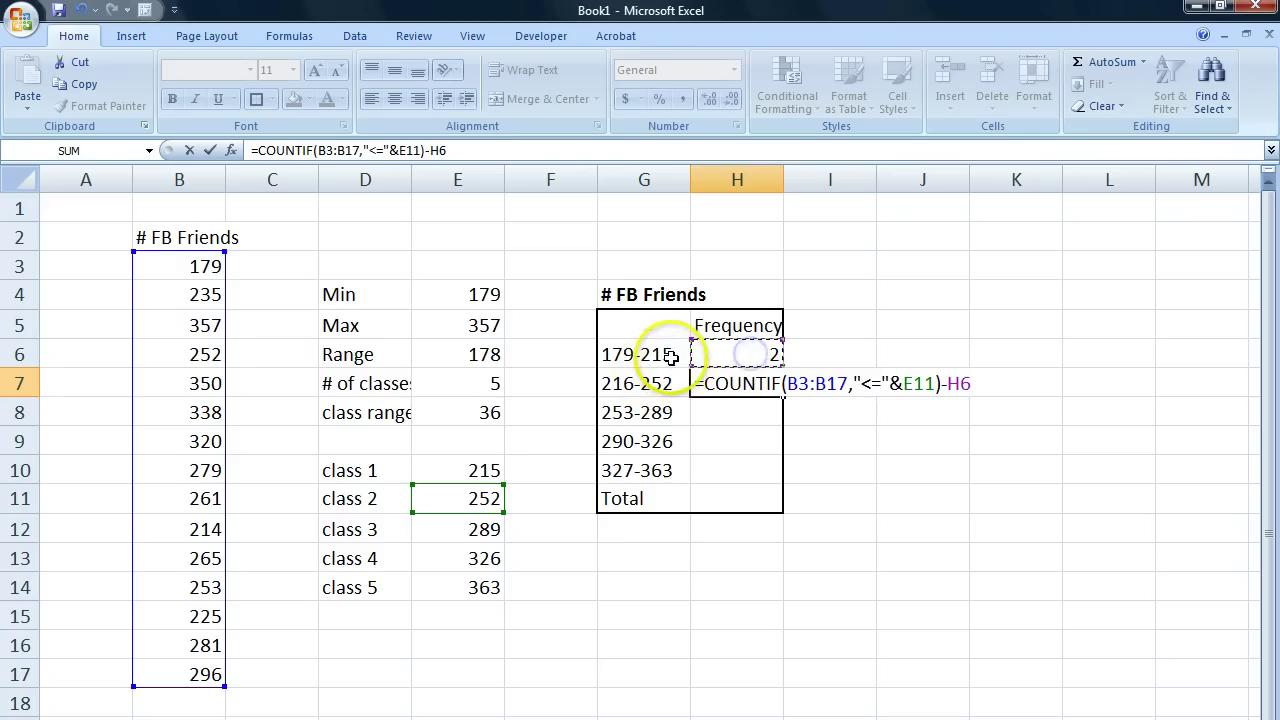
key(Return)
click(749, 389)
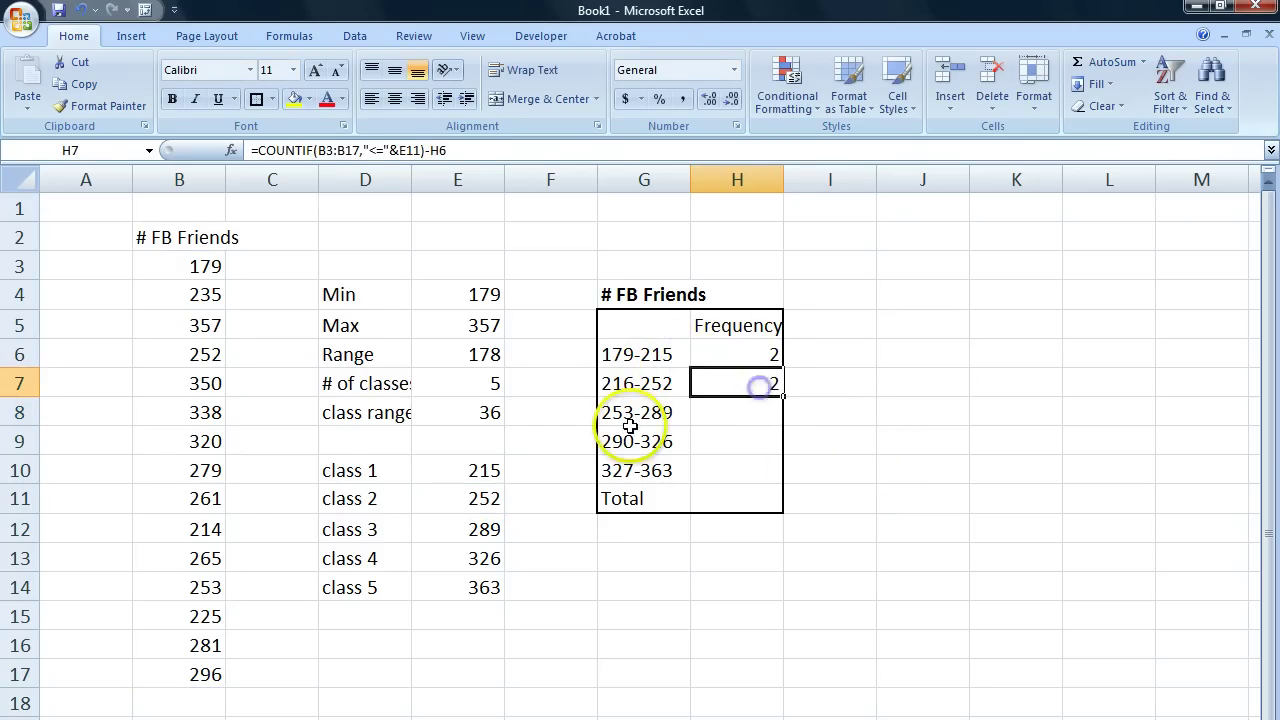
Count the 253-289 class frequency in cell H8 with =COUNTIF(B3:B17,"<="&E12)-H7-H6
click(734, 414)
text(=)
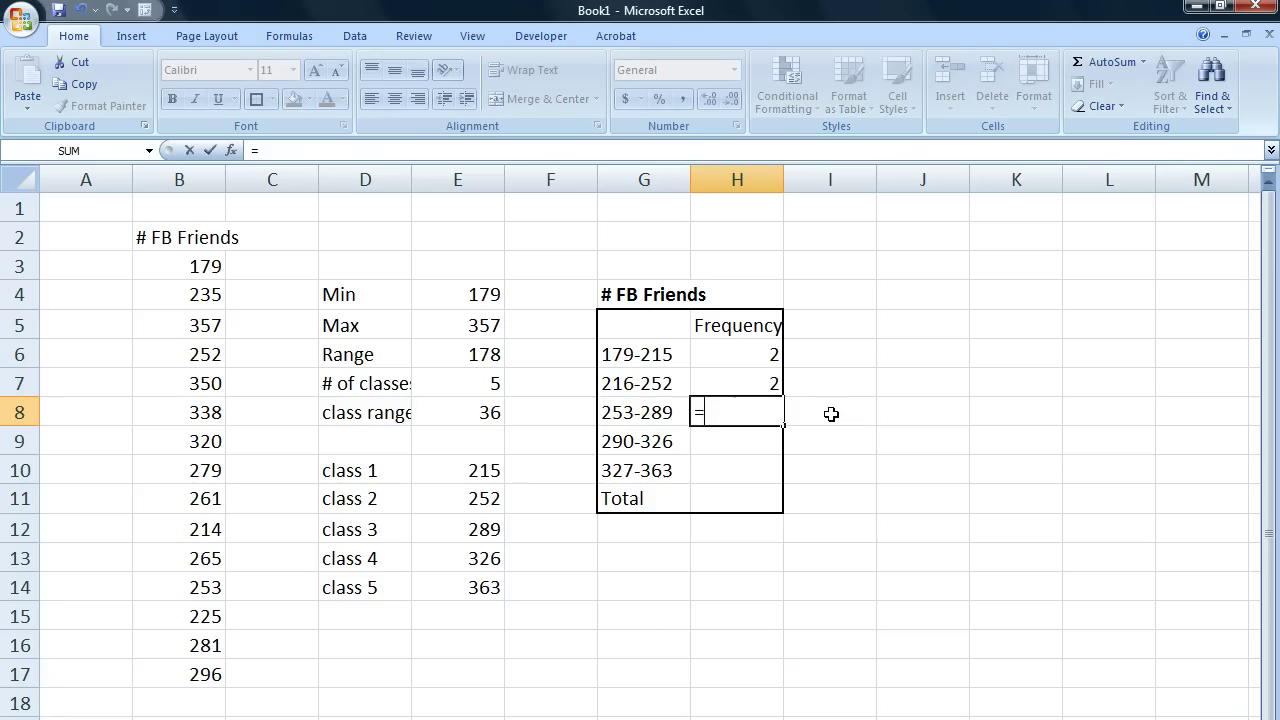
text(COUNTIF)
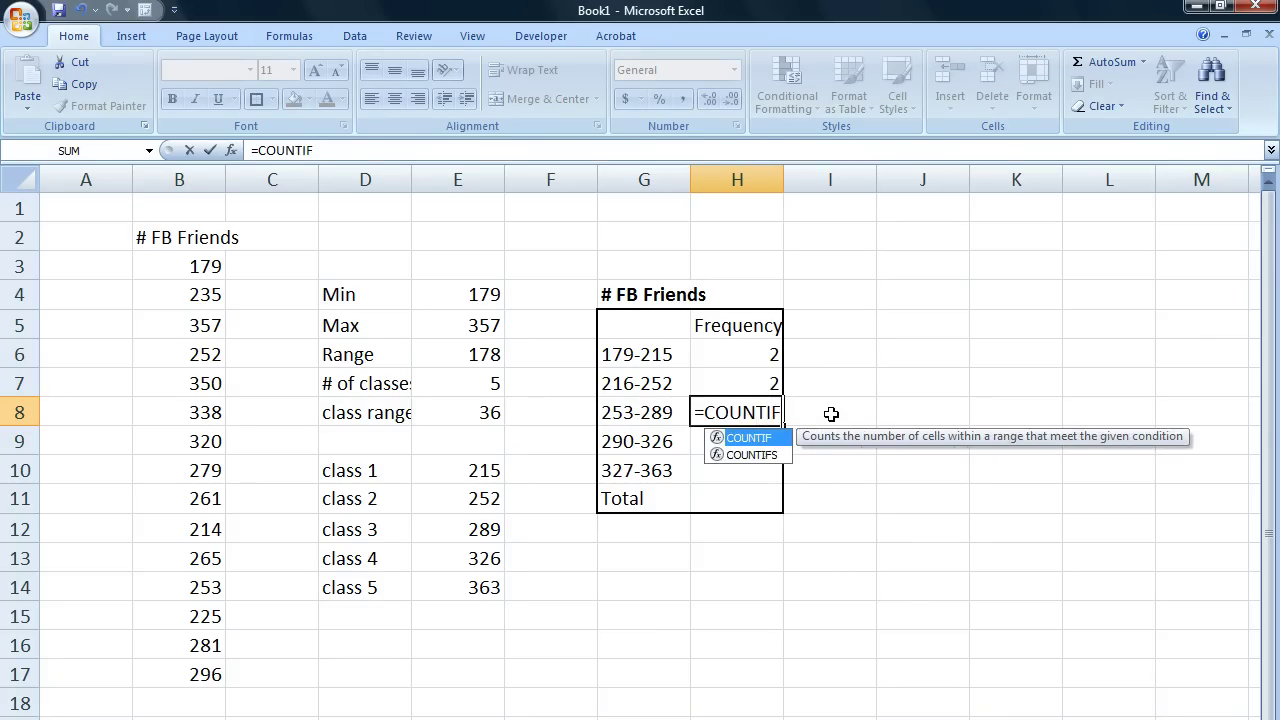
text(()
drag(186, 258, 186, 674)
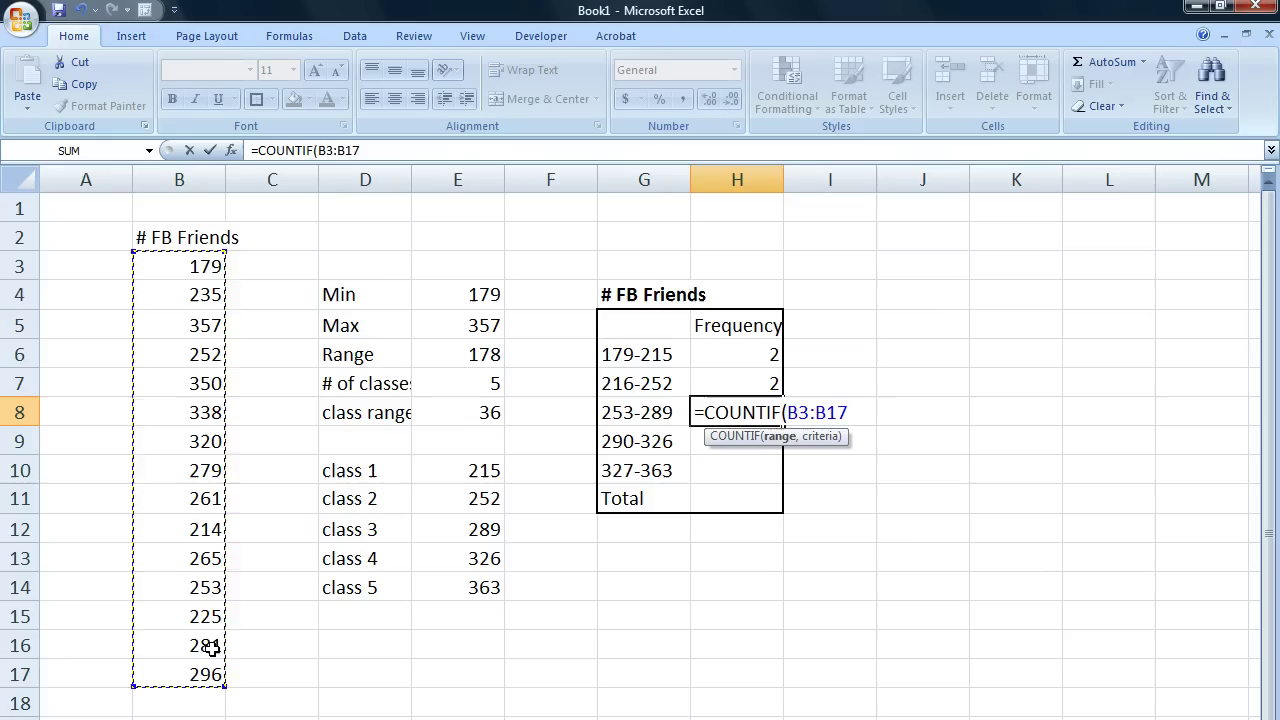
text(,")
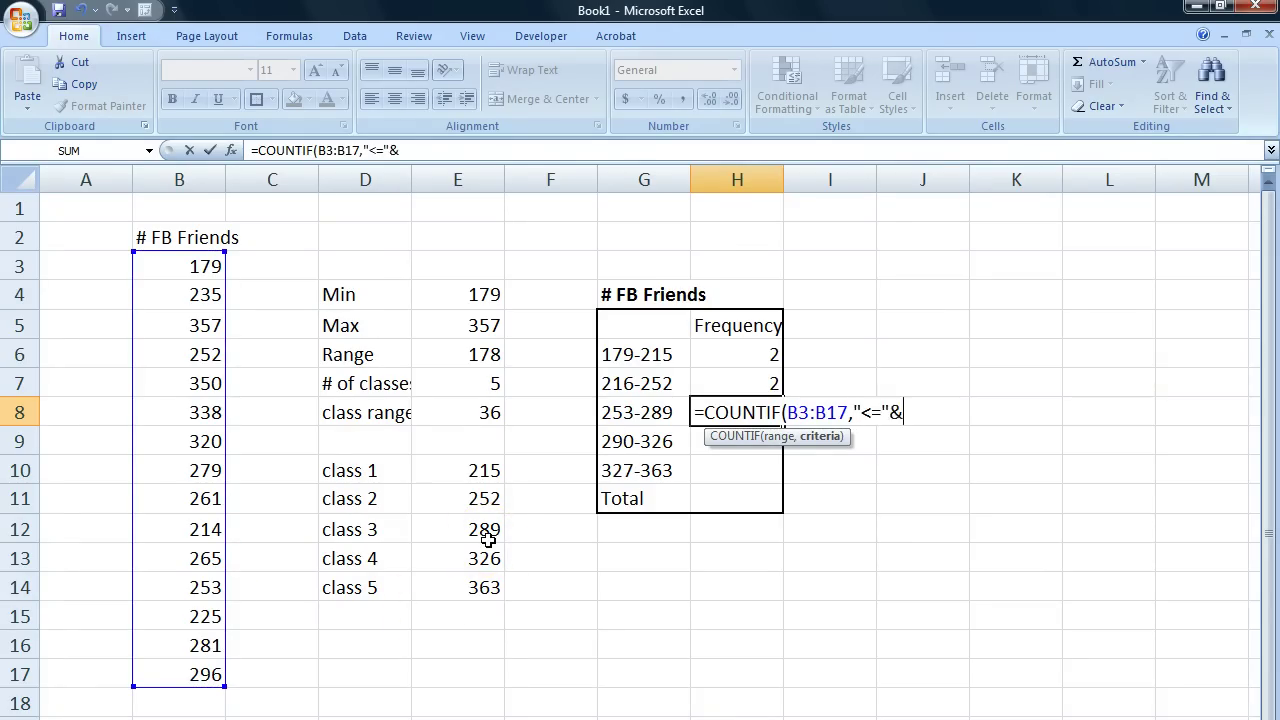
text(<="&)
click(488, 540)
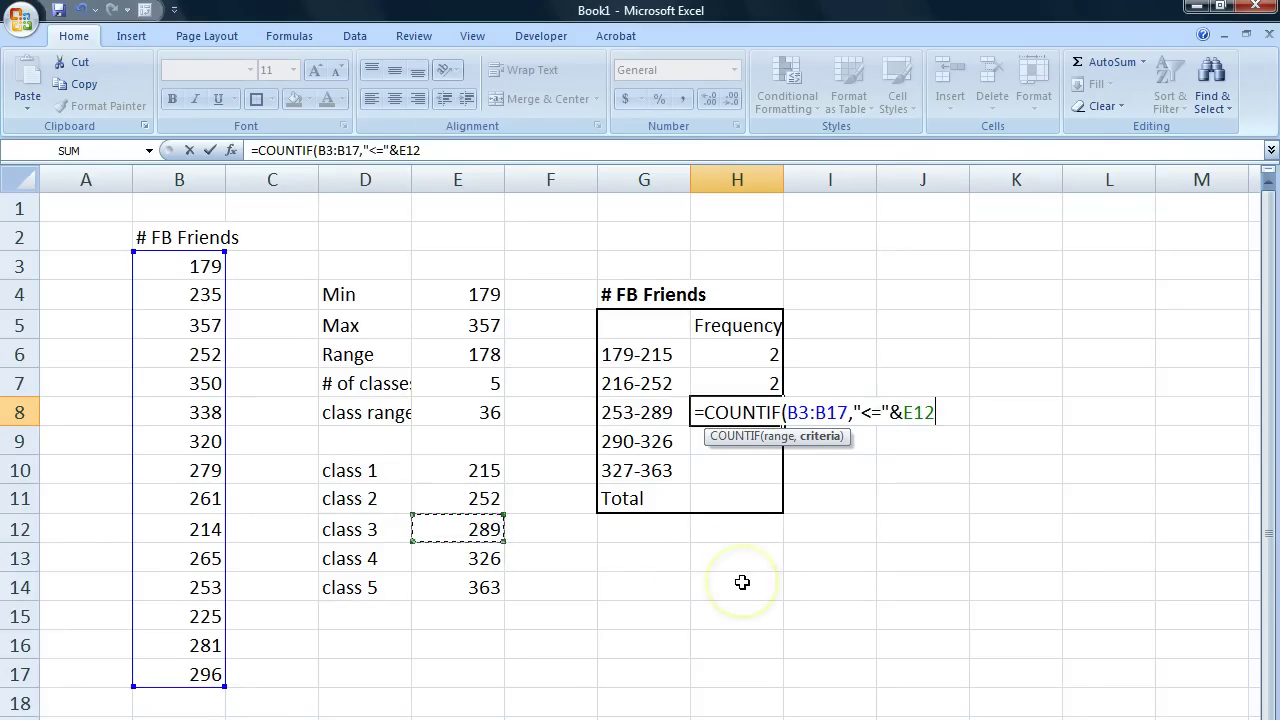
text()-)
click(731, 384)
text(-)
click(736, 354)
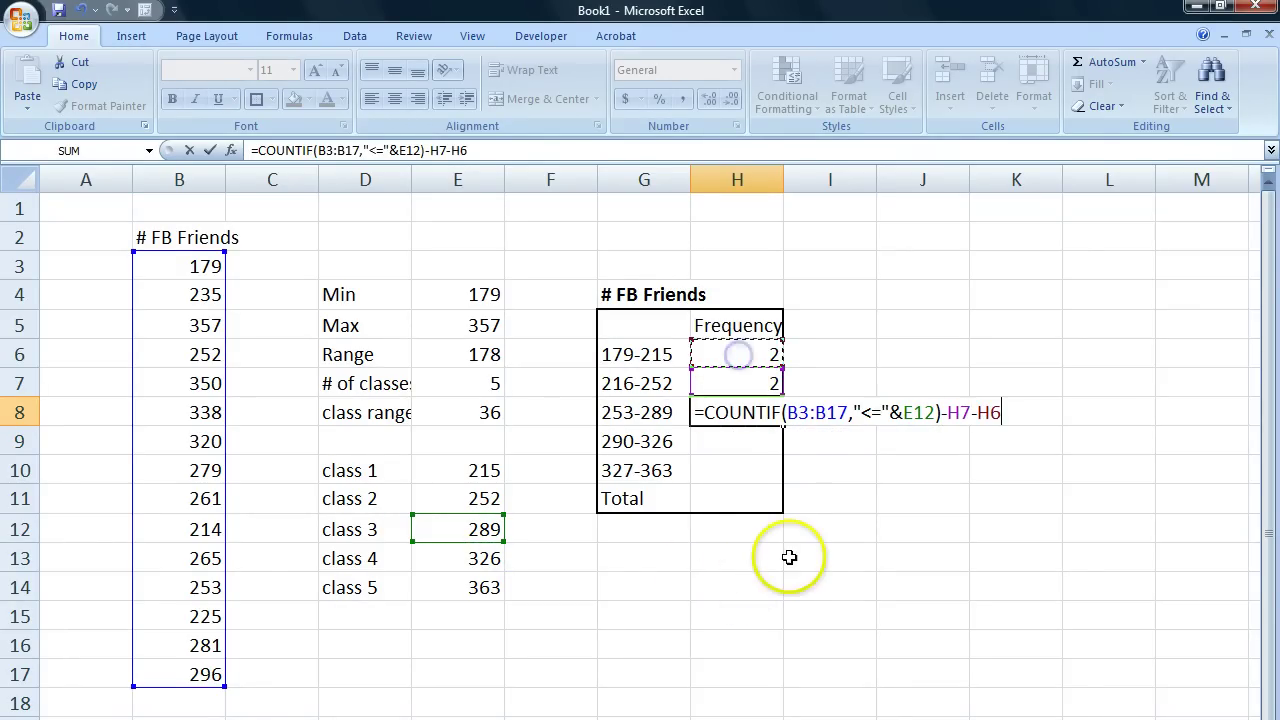
key(Return)
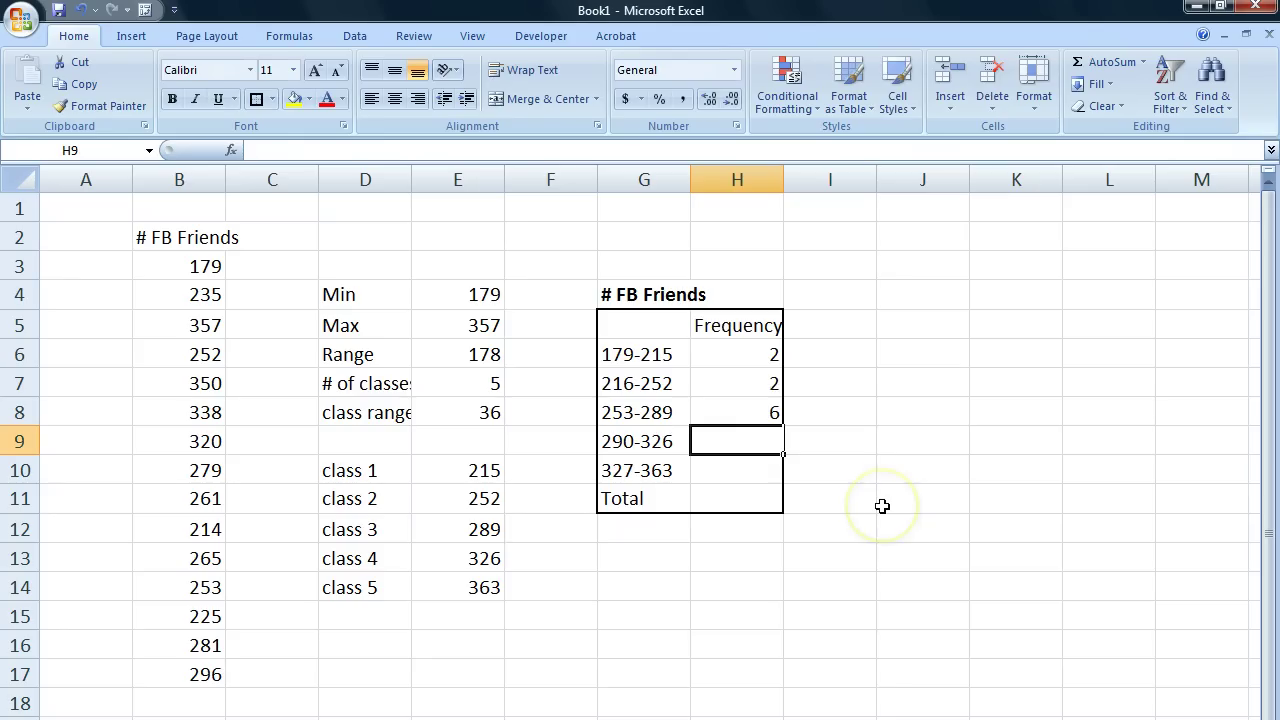
Count the 290-326 class frequency in cell H9 with =COUNTIF(B3:B17,"<="&E13)-H8-H7-H6
text(=COUNTIF)
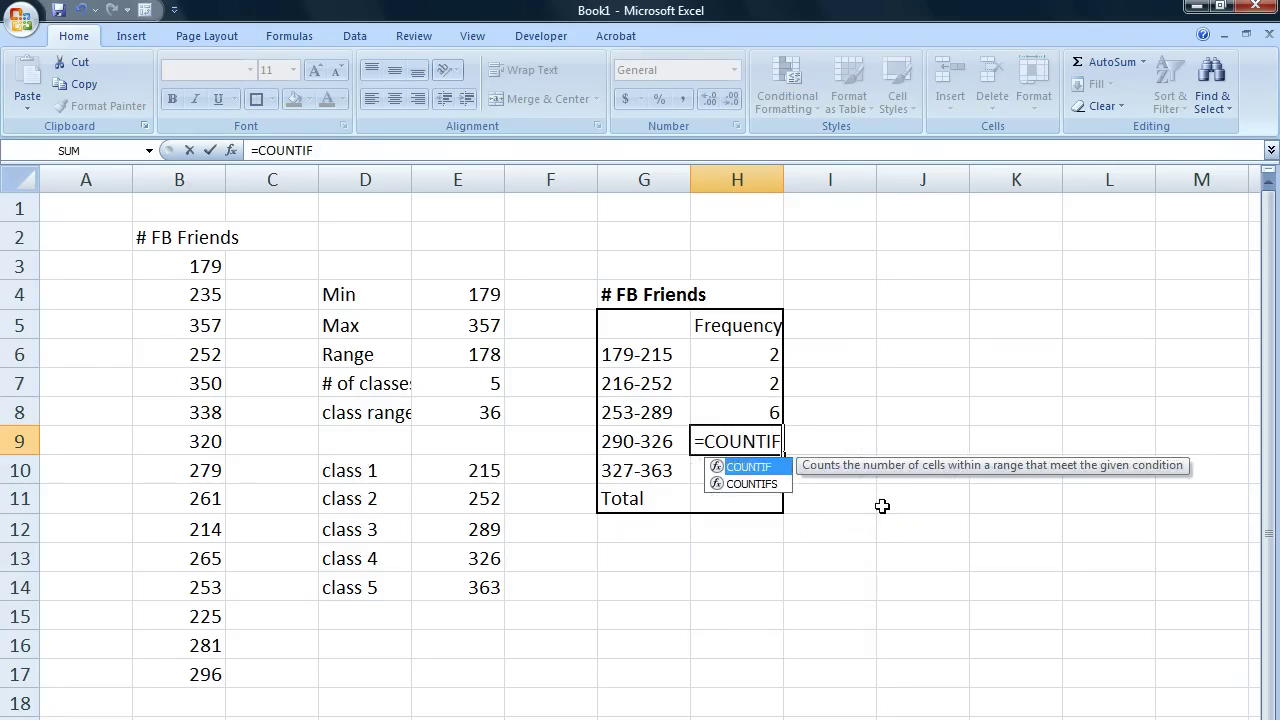
text(()
drag(186, 263, 218, 684)
click(488, 619)
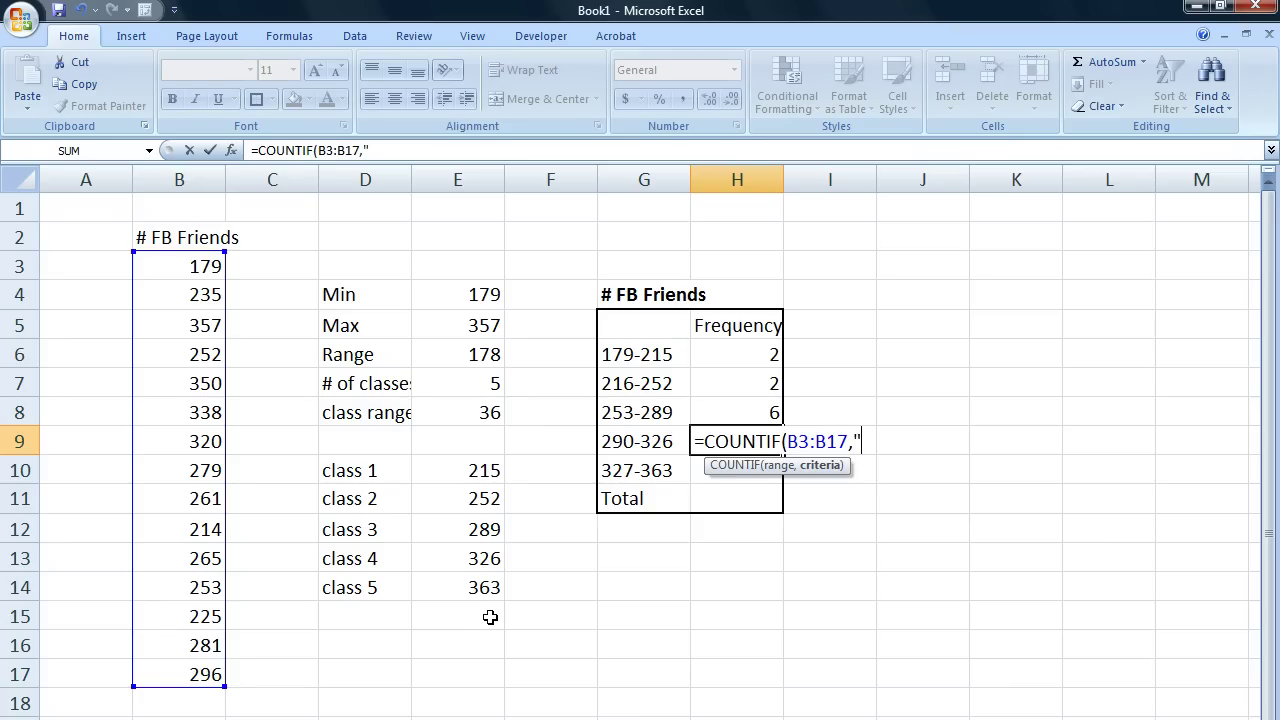
text(,"<=")
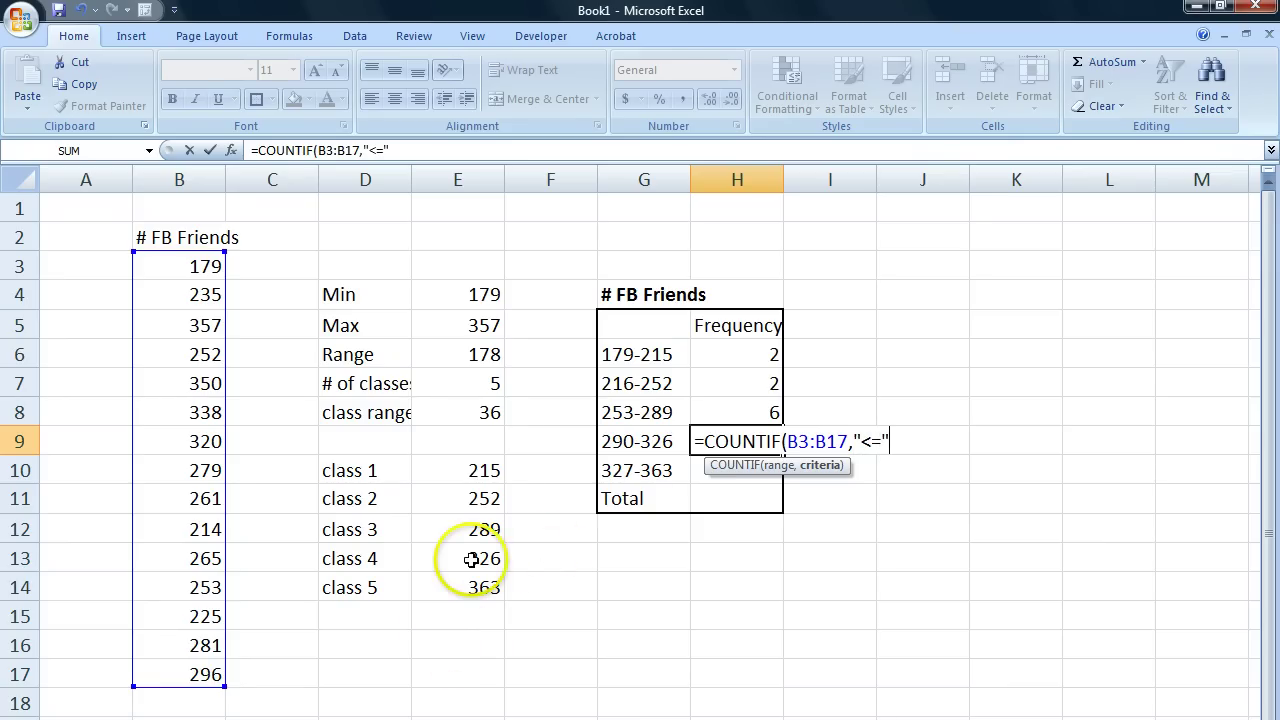
text(&)
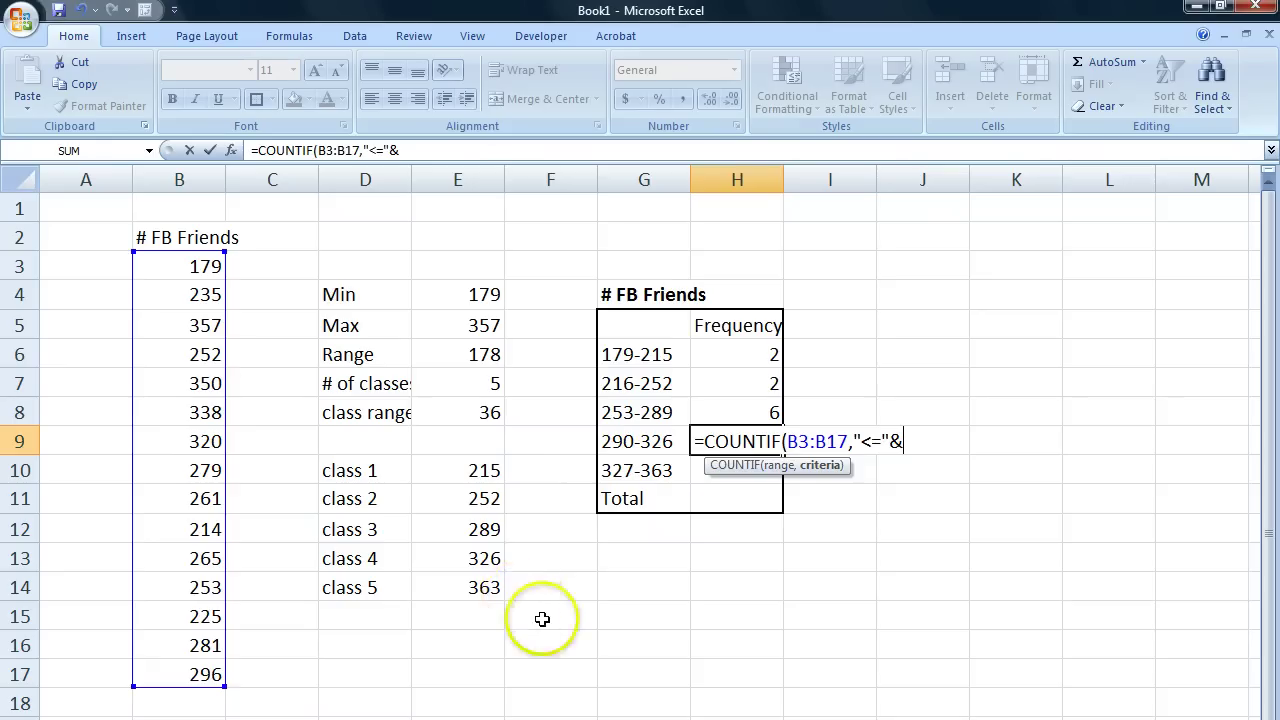
click(485, 562)
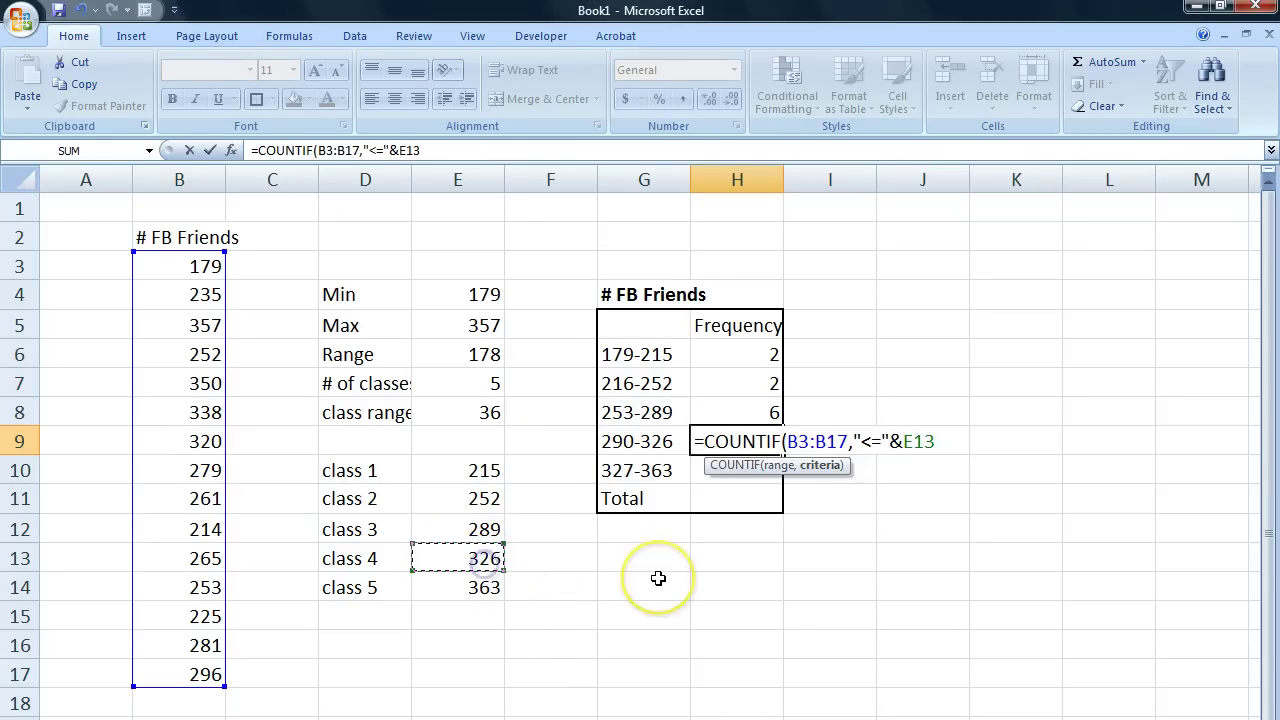
text()-)
click(737, 411)
text(-)
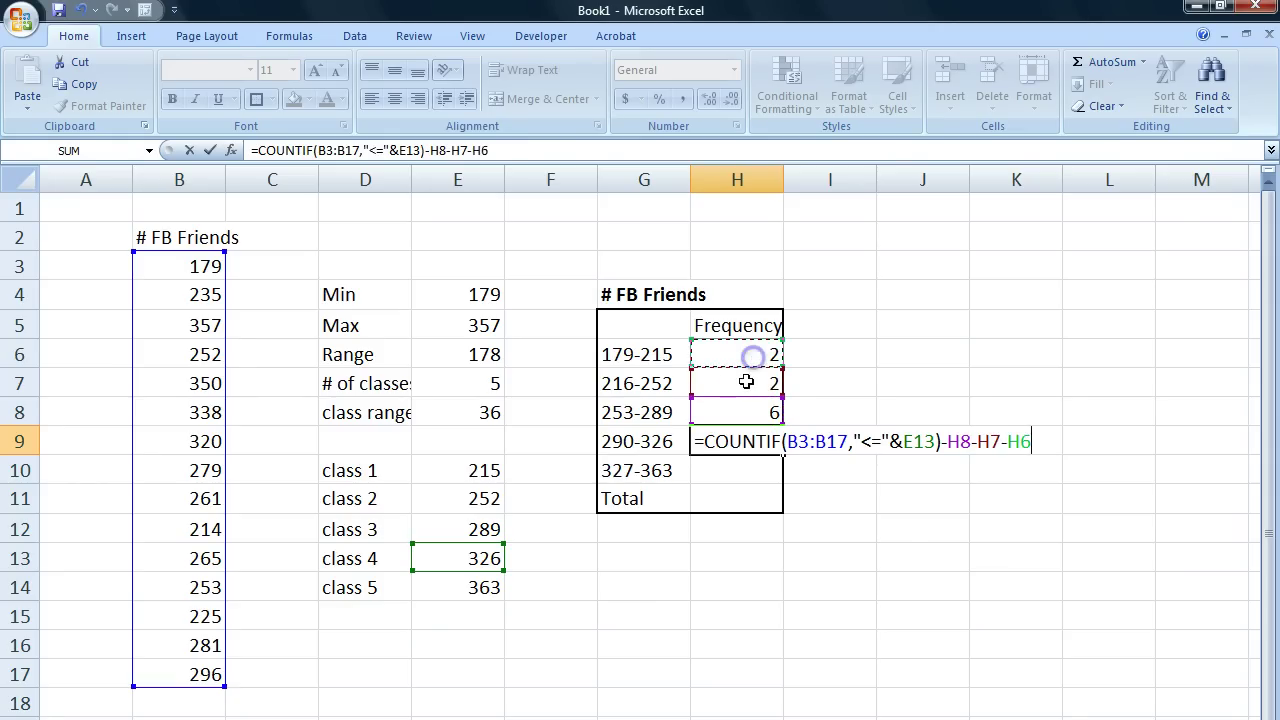
key(Return)
Count the 327-363 class frequency in cell H10 with =COUNTIF(B3:B17,"<="&E14)-H9-H8-H7-H6
text(=CO)
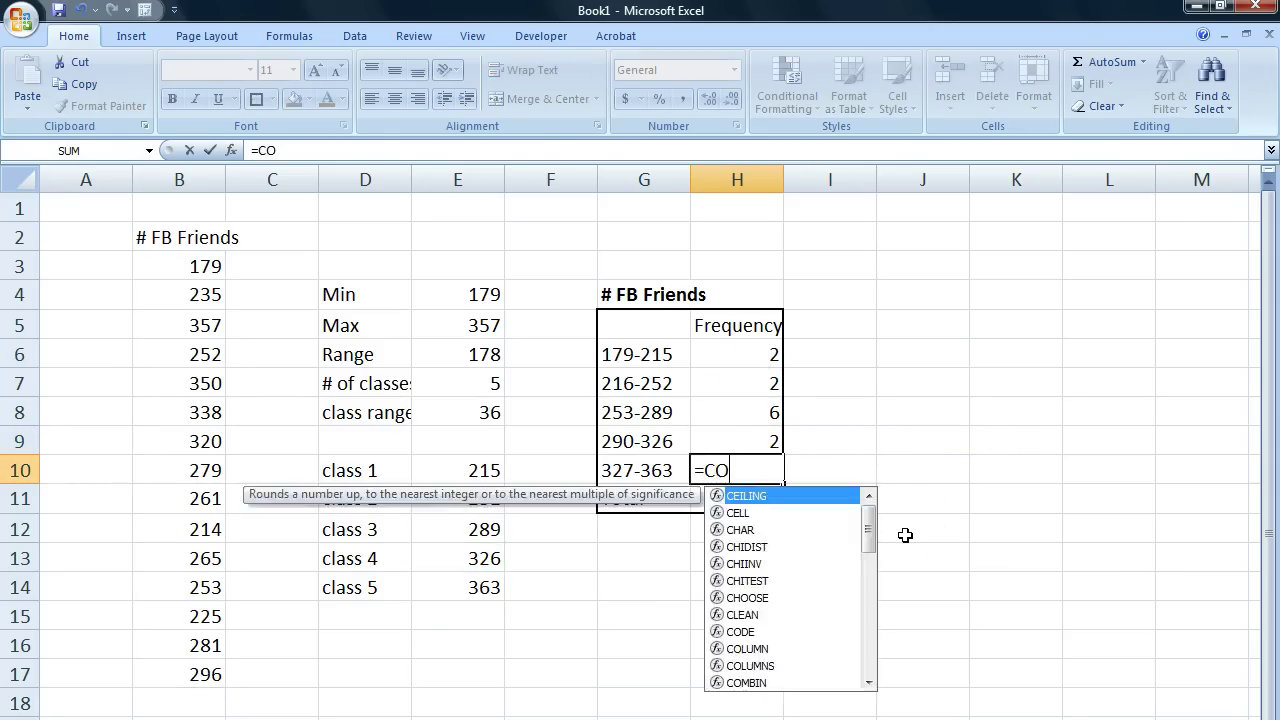
text(UNTIF()
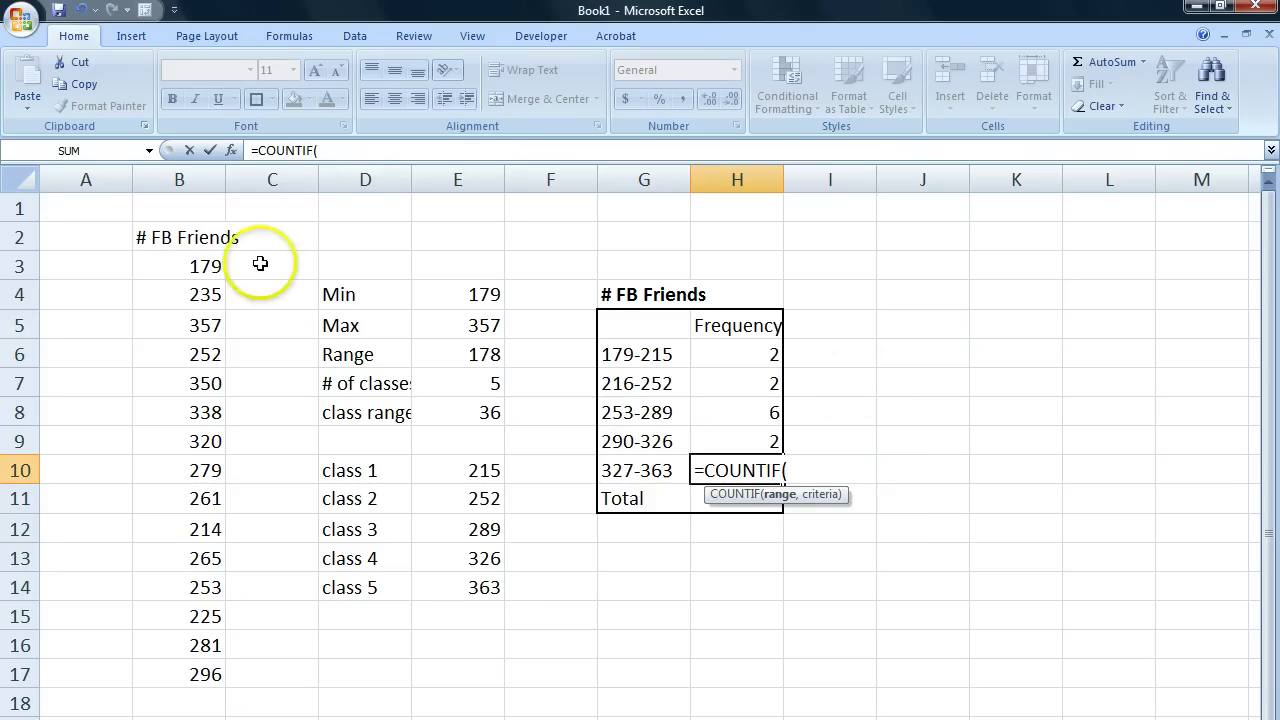
drag(205, 275, 200, 672)
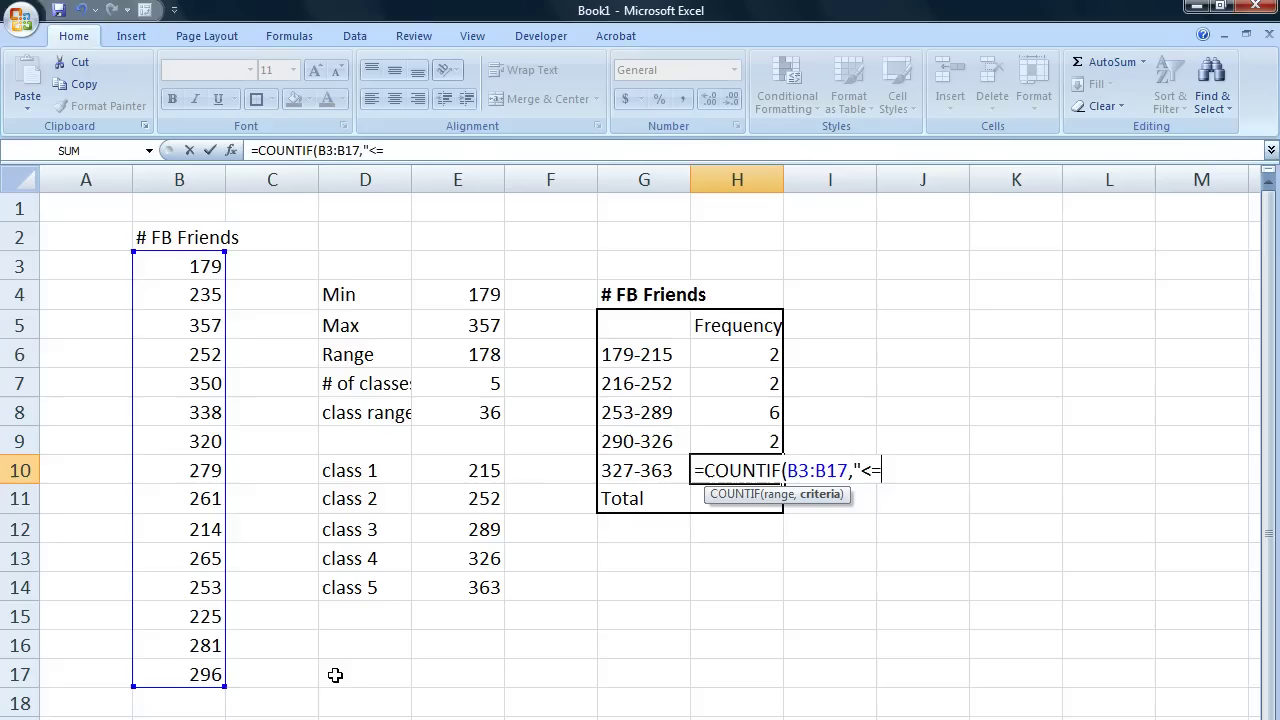
text(,"<="&)
click(480, 590)
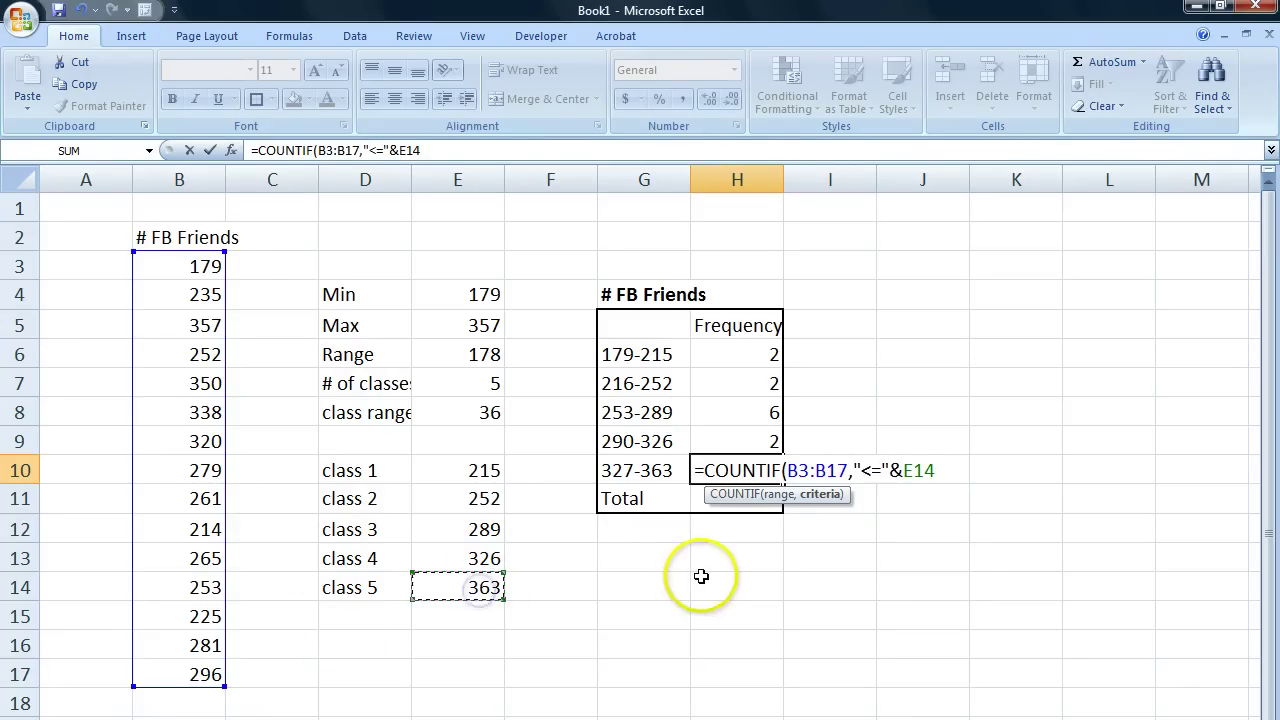
text()-)
click(763, 437)
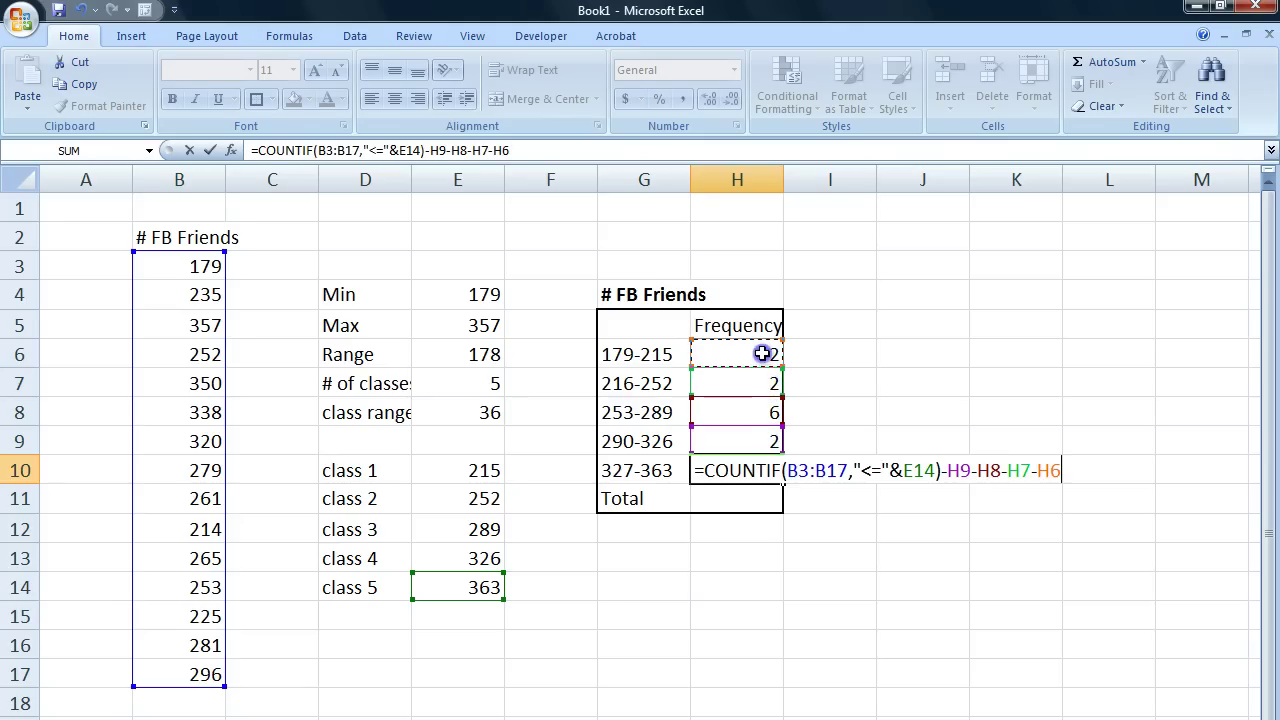
key(Return)
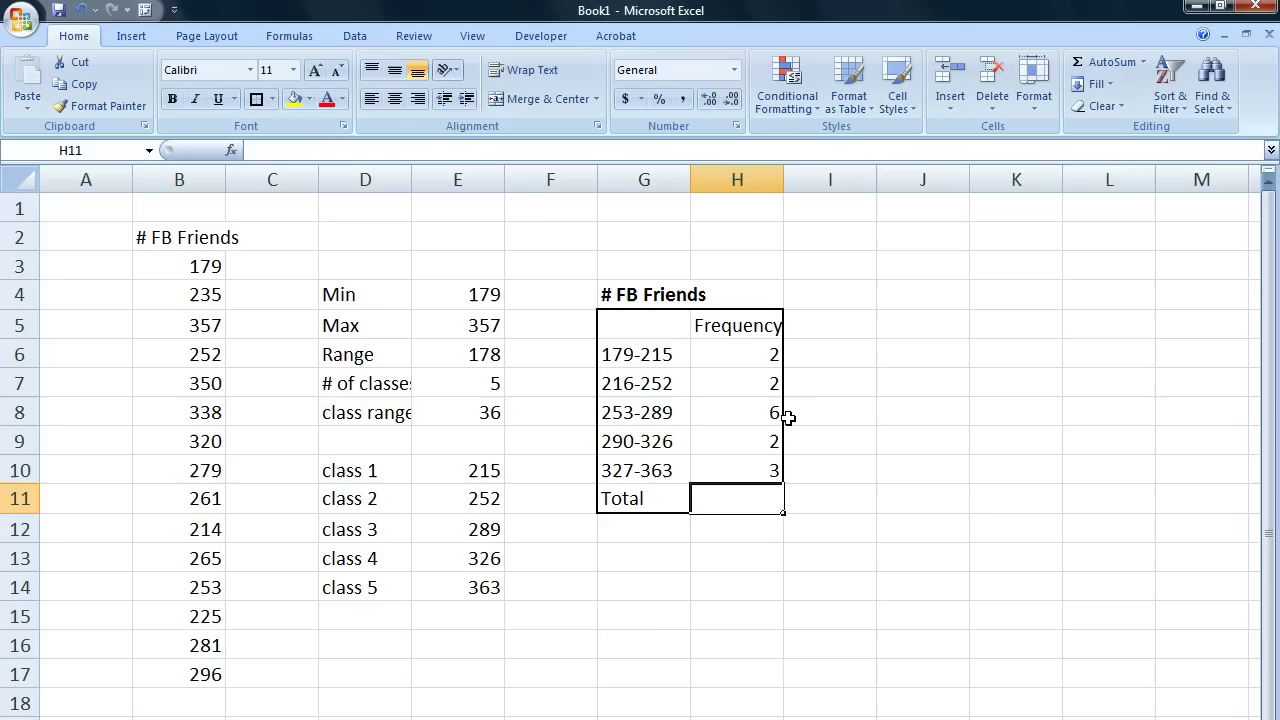
Total the class frequencies in cell H11 with =SUM(H6:H10)
text(=SUM()
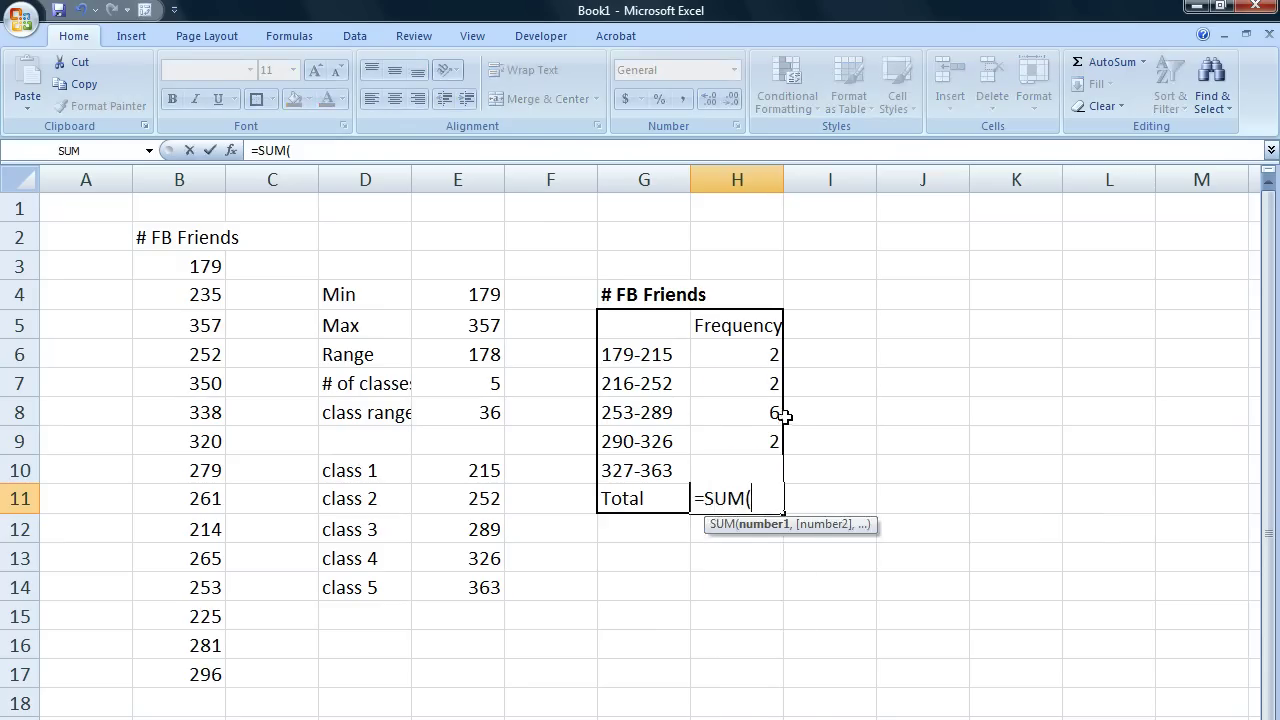
drag(737, 349, 748, 466)
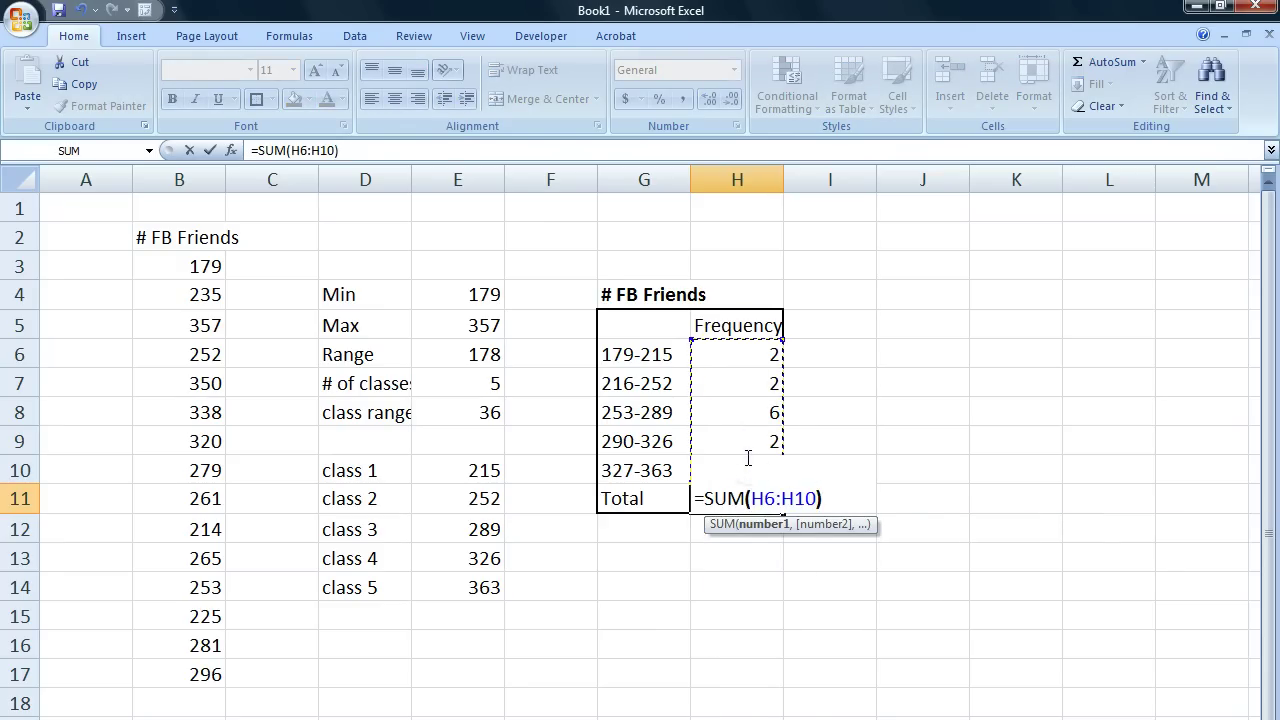
key(Return)
click(723, 505)
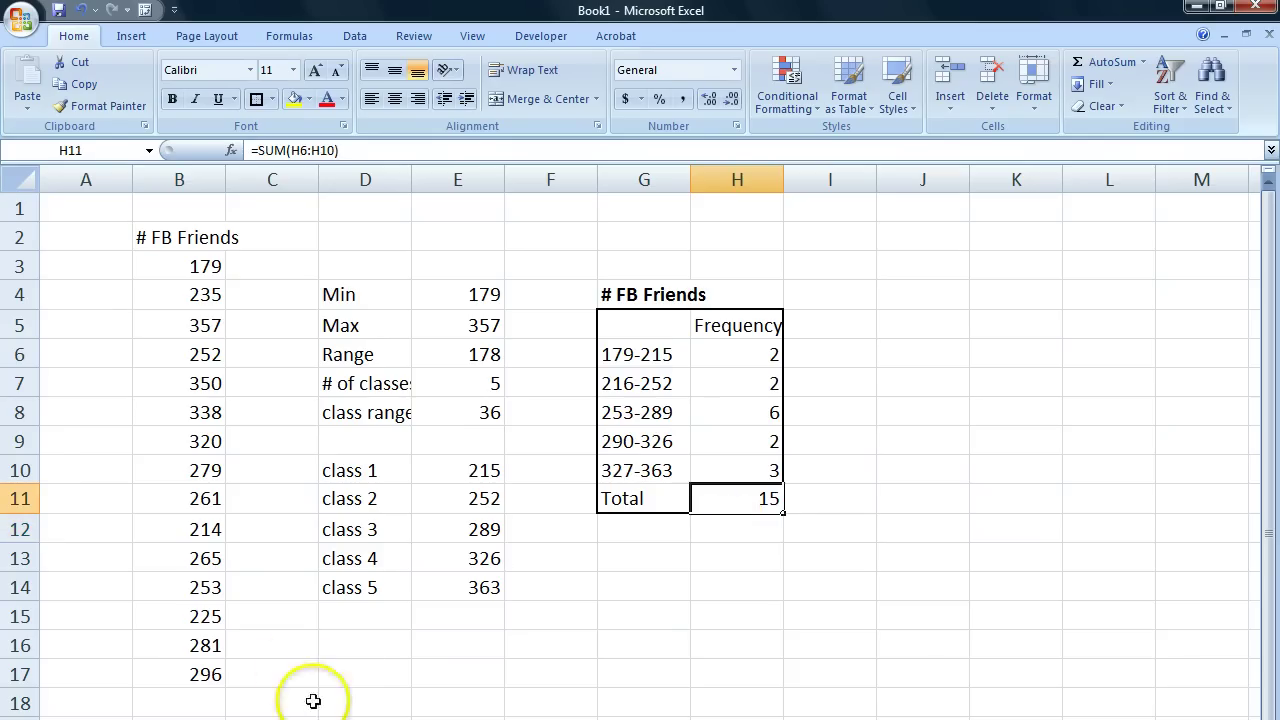
Number the # FB Friends data values from 1 to 15 in cells A3:A17, filling the series from 1 and 2
click(110, 266)
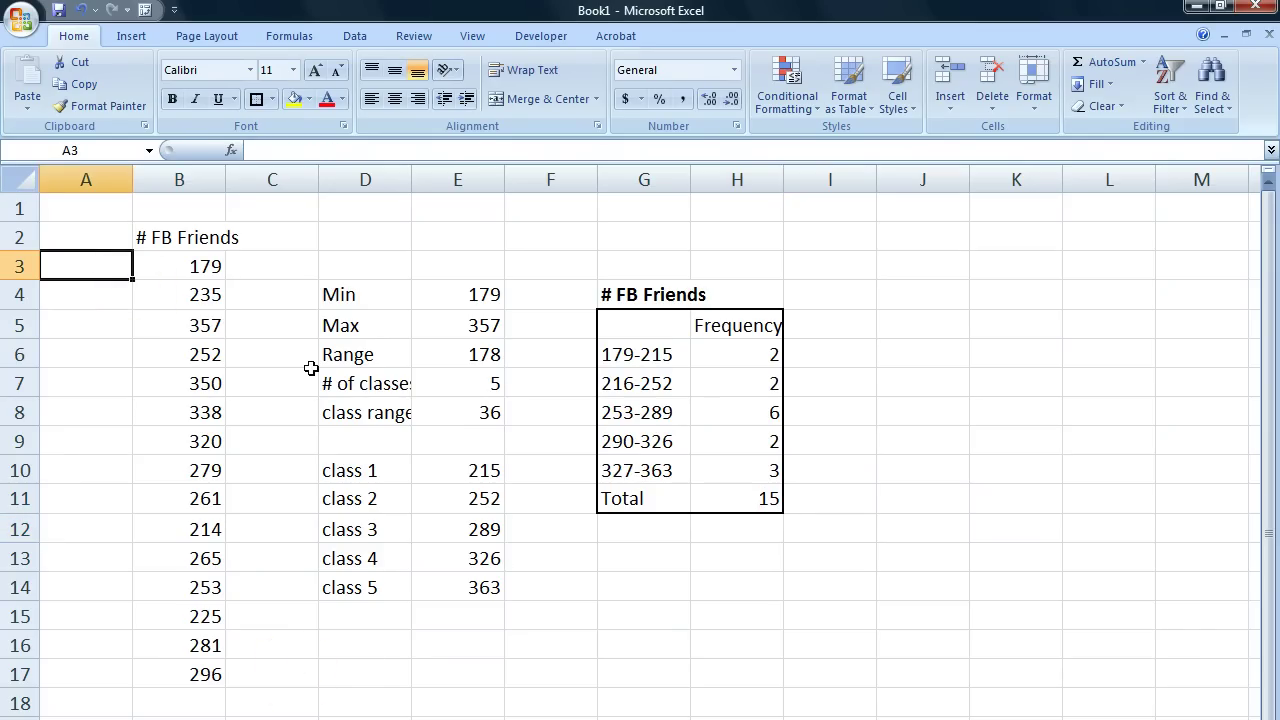
text(1)
key(Return)
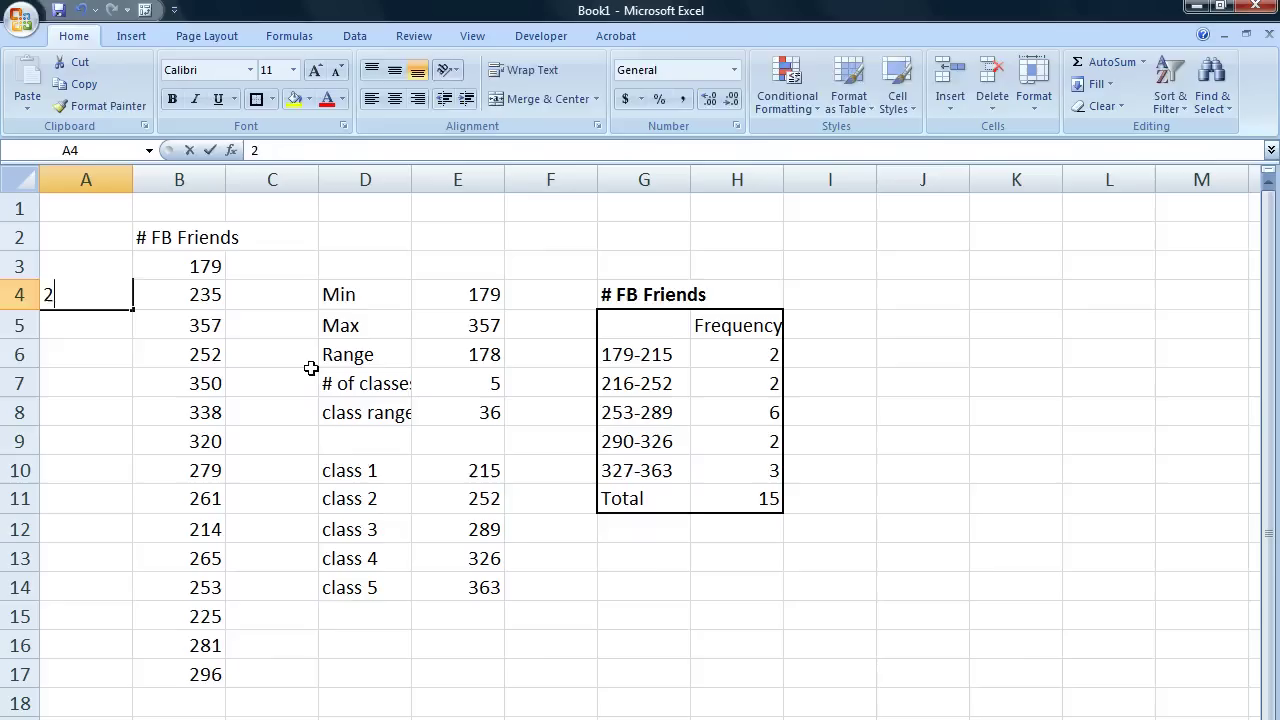
text(2)
key(Return)
drag(69, 262, 132, 688)
click(115, 680)
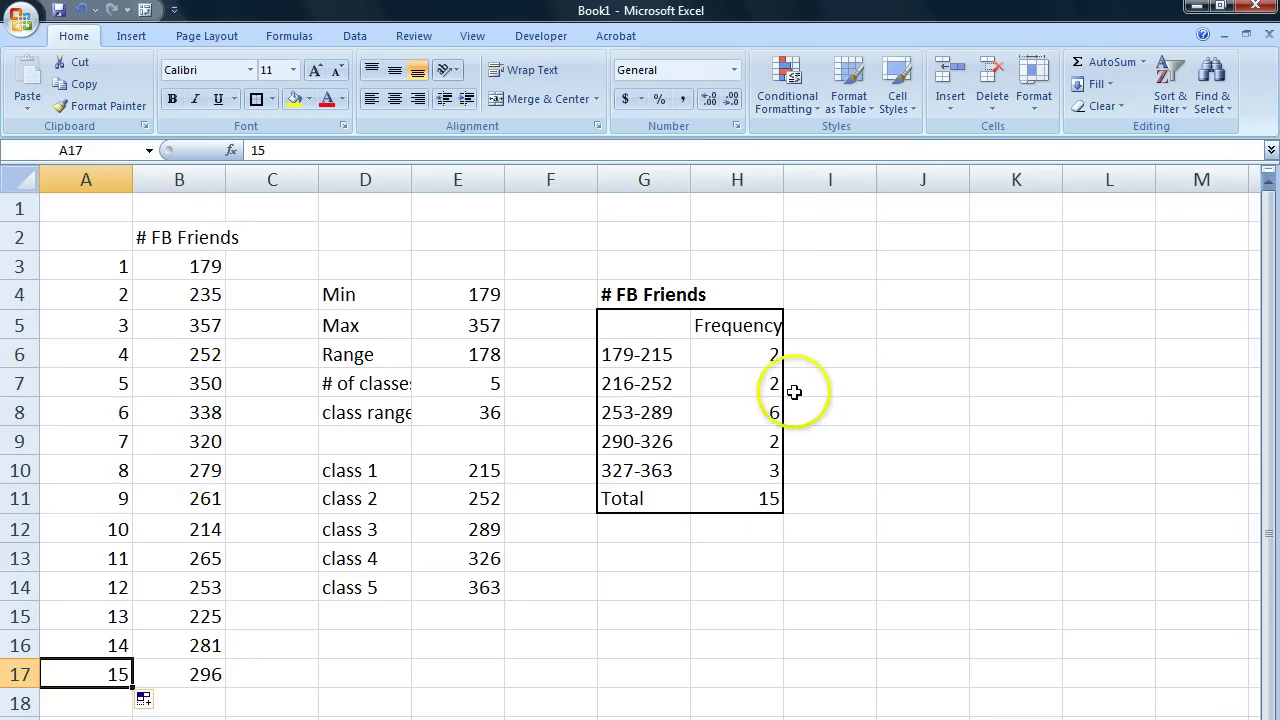
Check the frequency total in H11 and review the COUNTIF formula of the 179-215 class in H6
click(770, 497)
click(757, 612)
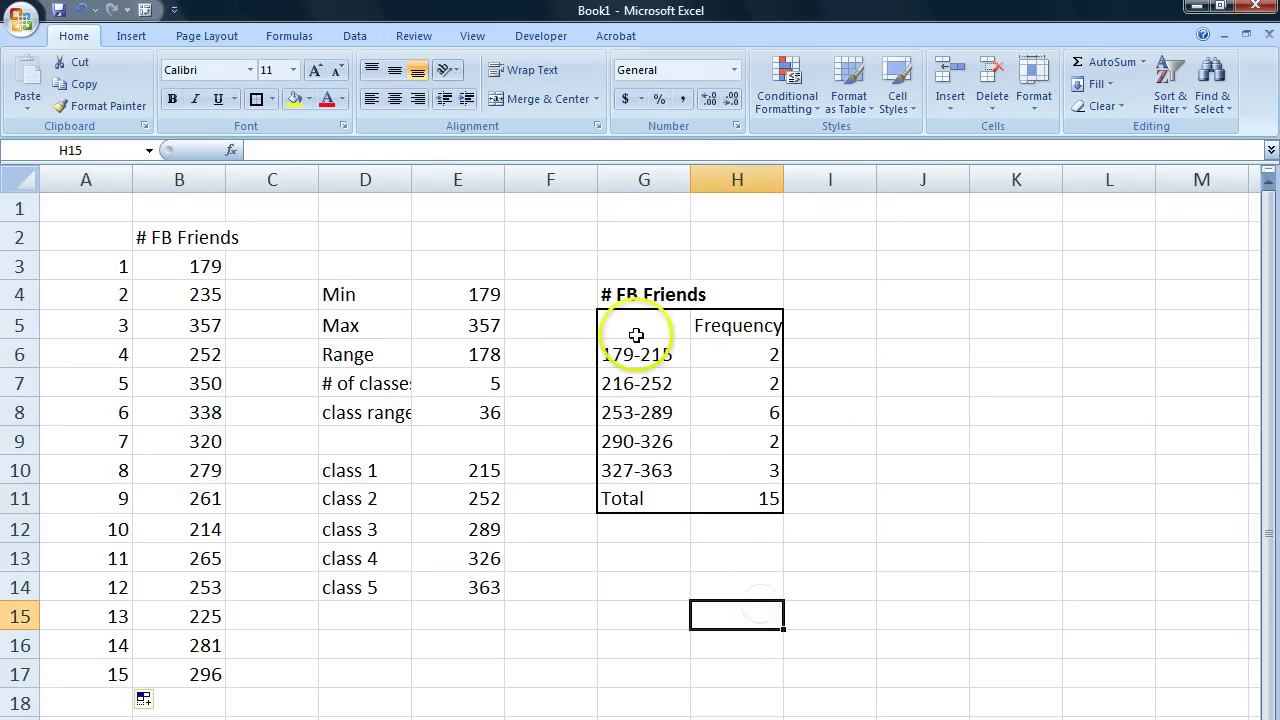
click(765, 356)
double_click(750, 358)
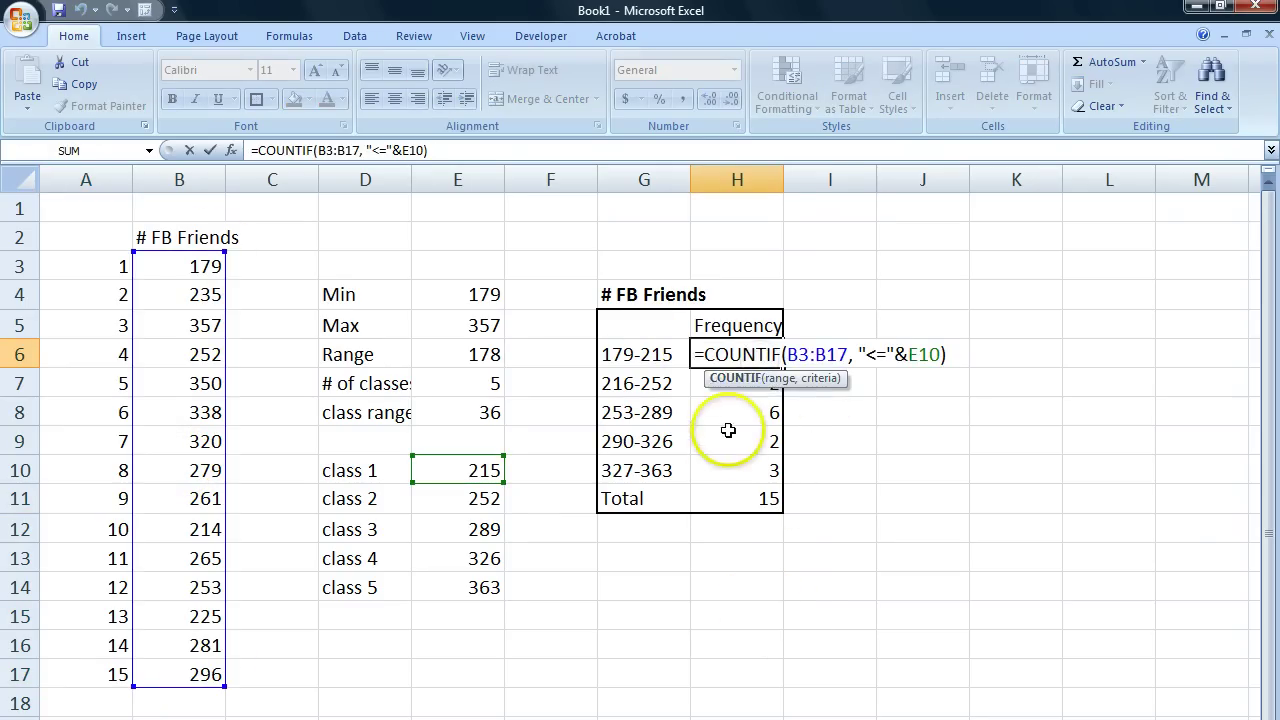
key(Return)
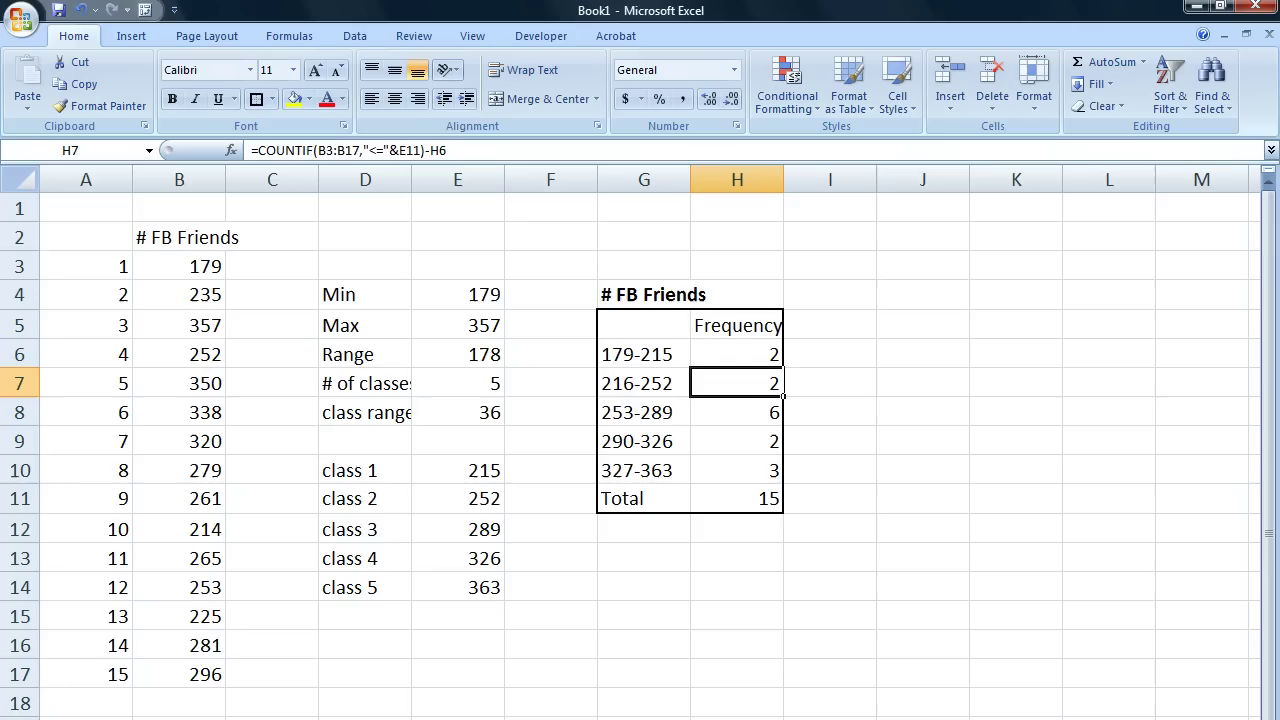